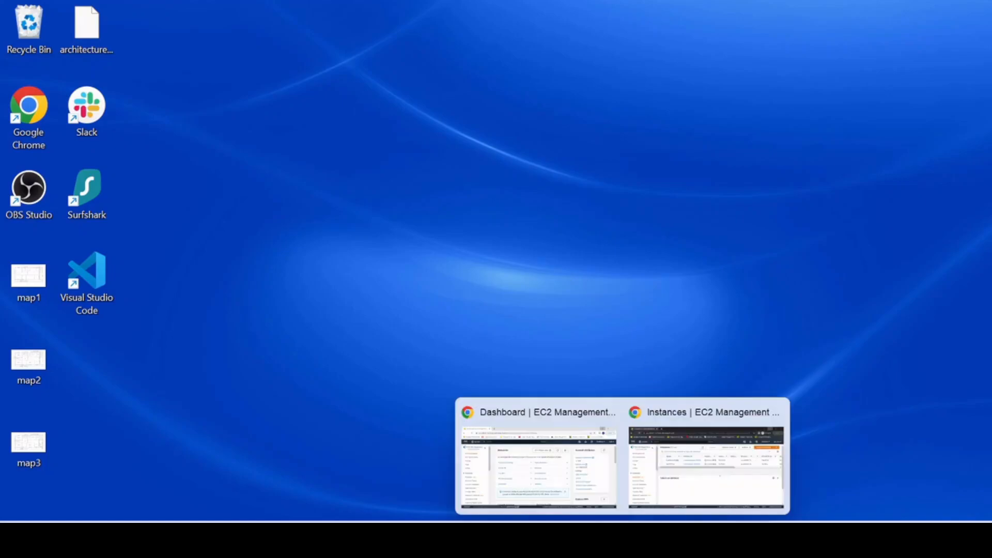
Step: Switch to Paint and write the heading "Tasks to perform -" in a text box below the Account A rectangle
click(689, 540)
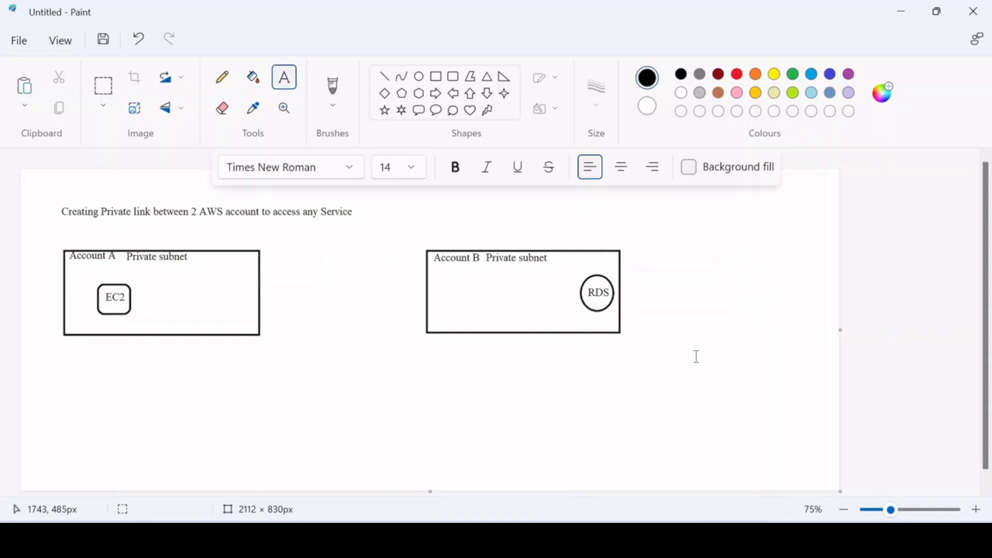
key(BackSpace)
key(BackSpace)
key(BackSpace)
key(BackSpace)
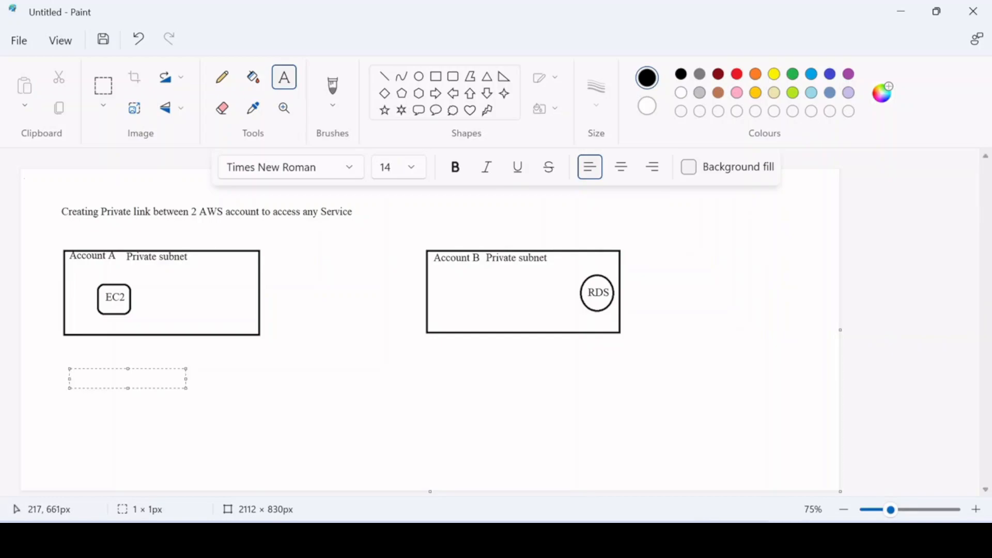
text(Tasks to perform -)
key(Return)
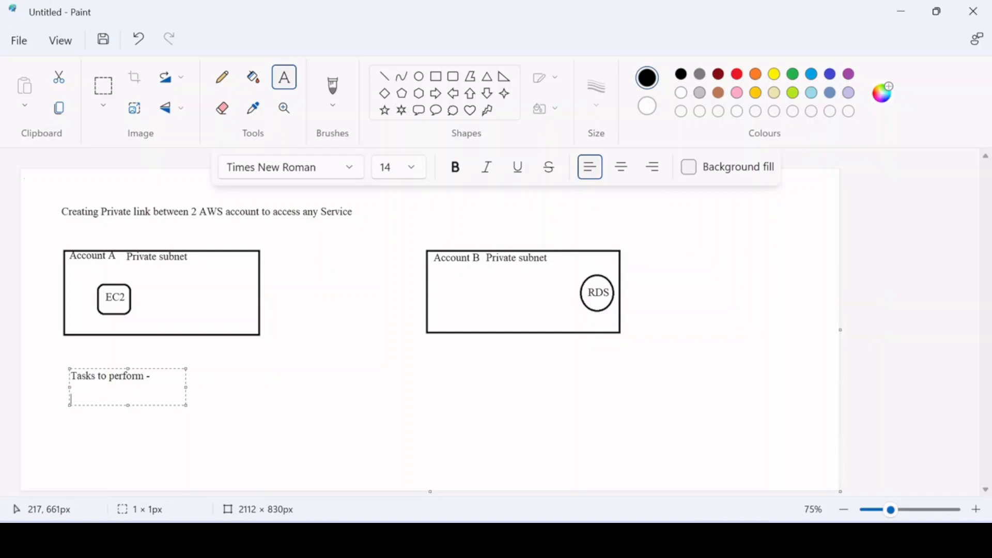
Step: Add the lines "Account A" and "AccountB" to the task list and enlarge its text box to about 986 × 213 px
text(Account A)
key(Return)
key(Return)
text(AccountB)
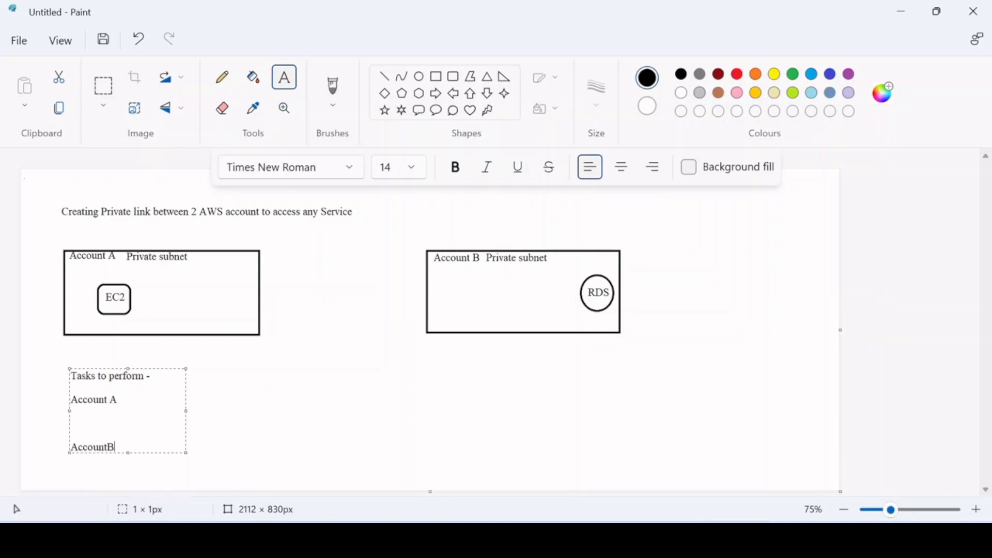
key(Up)
key(Up)
key(Up)
drag(186, 453, 576, 476)
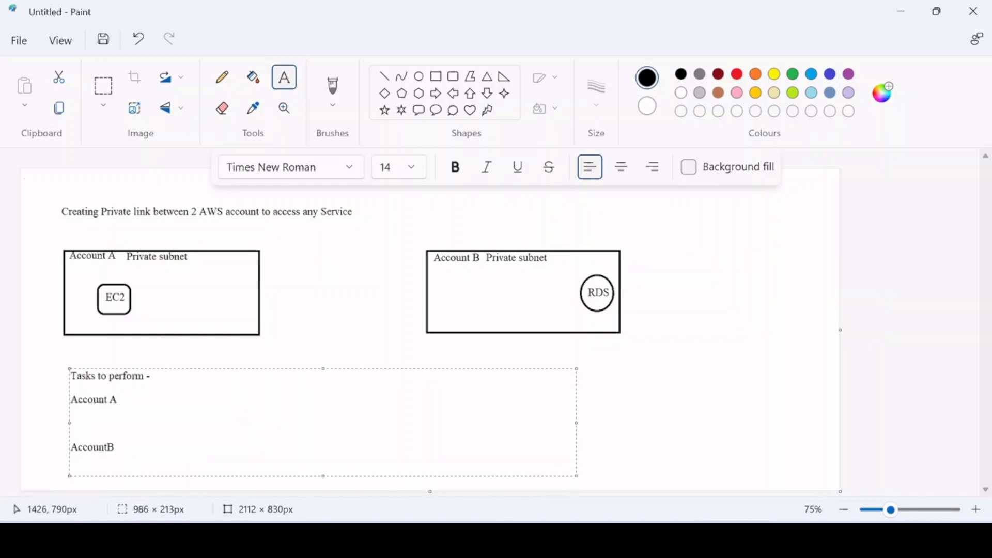
key(Return)
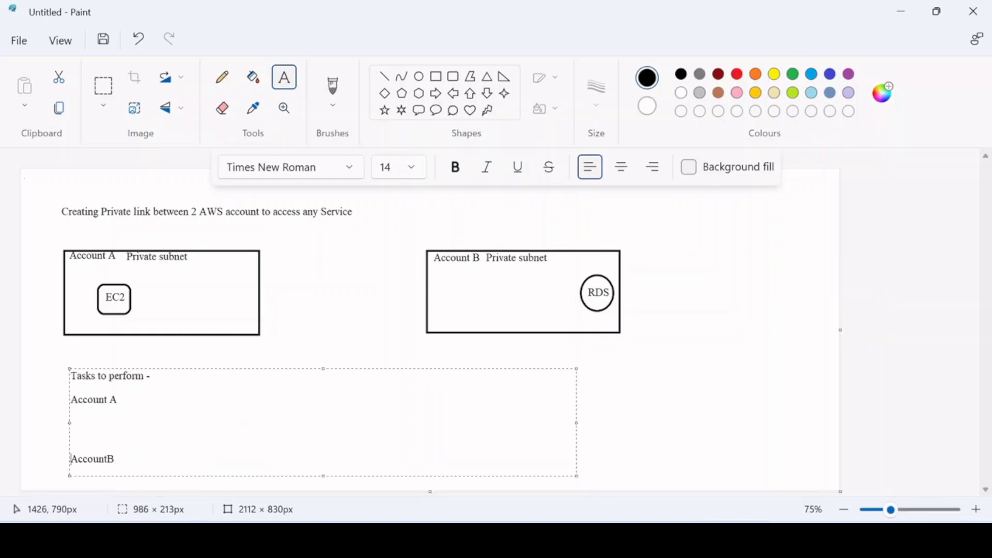
Step: Add the line "RDS ," under the AccountB heading and remove the surplus blank lines above that heading
key(End)
key(Return)
text(RDS)
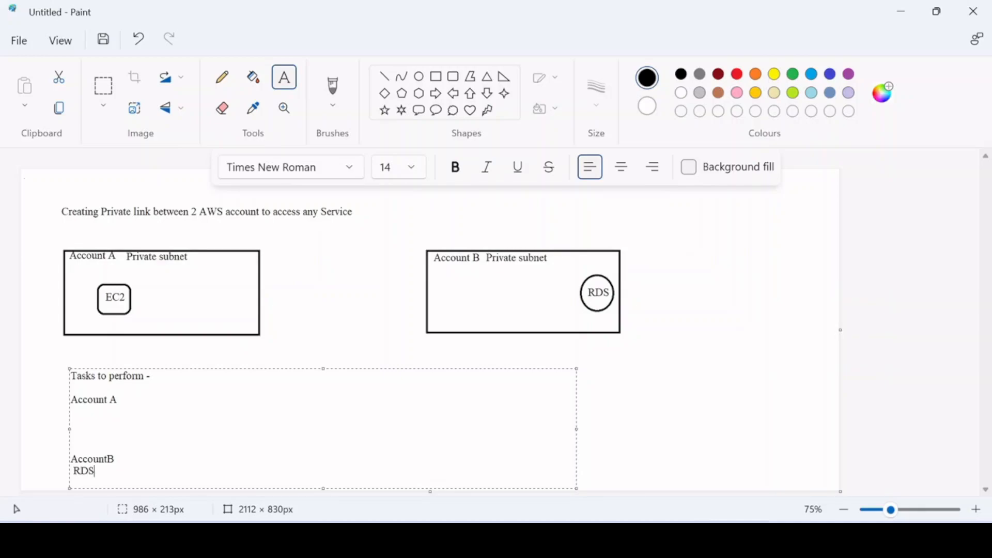
key(Return)
click(115, 459)
click(95, 471)
text(,)
click(71, 423)
key(Delete)
key(Delete)
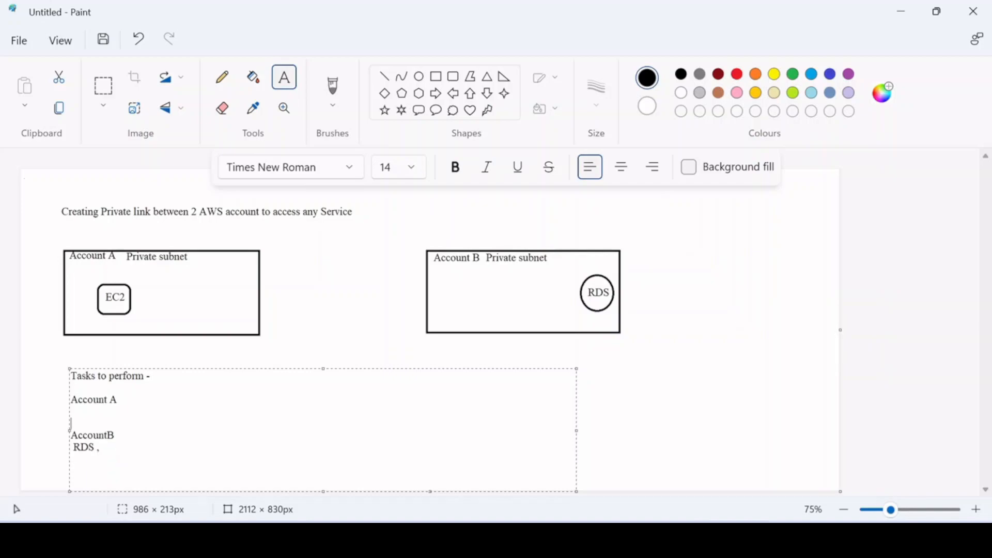
Step: Continue the RDS line with "NLB, EndpointService , whitelist account A on Endpoint service side"
click(102, 447)
text(NLB, Endpoint)
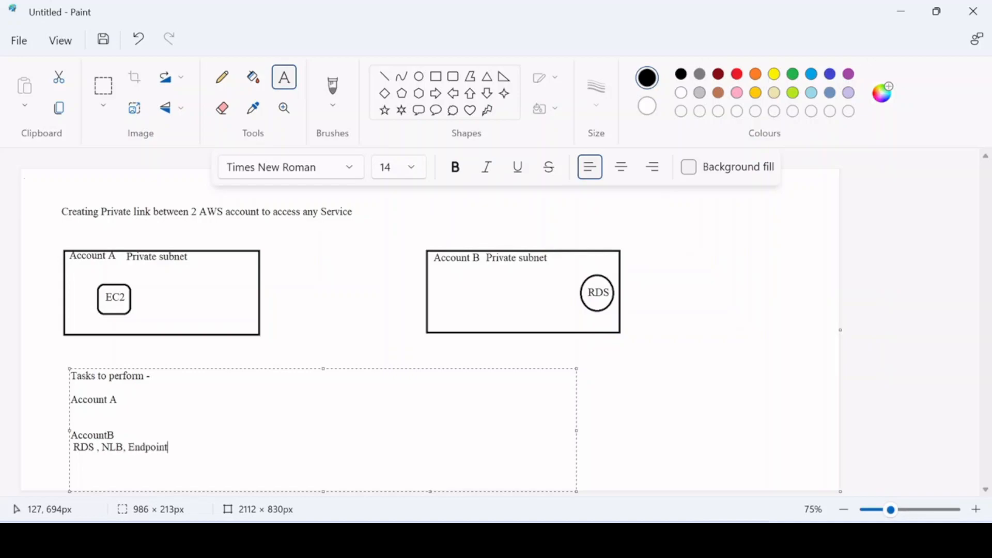
text(Service , whitelist account A)
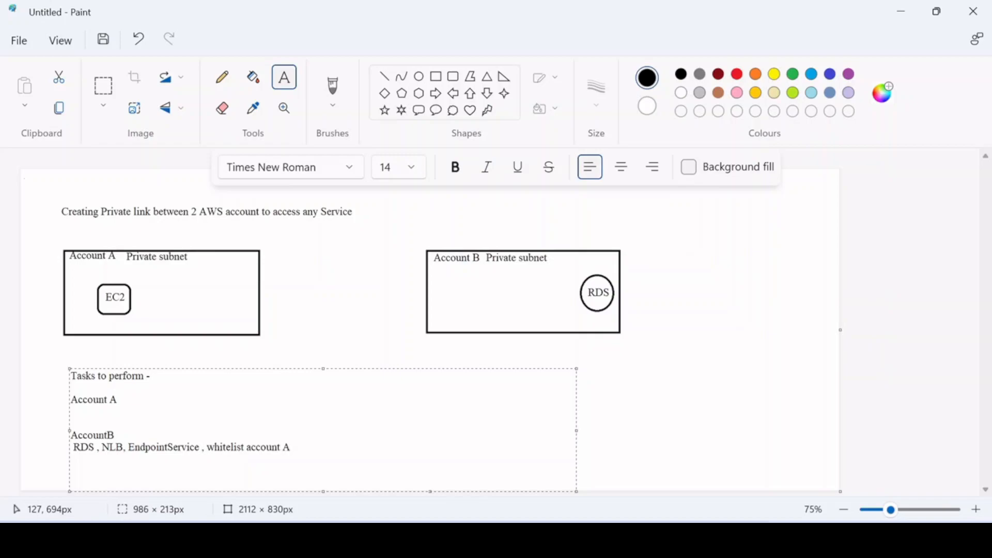
key(BackSpace)
text(A on EPS)
key(BackSpace)
key(BackSpace)
text(ndpoint servic)
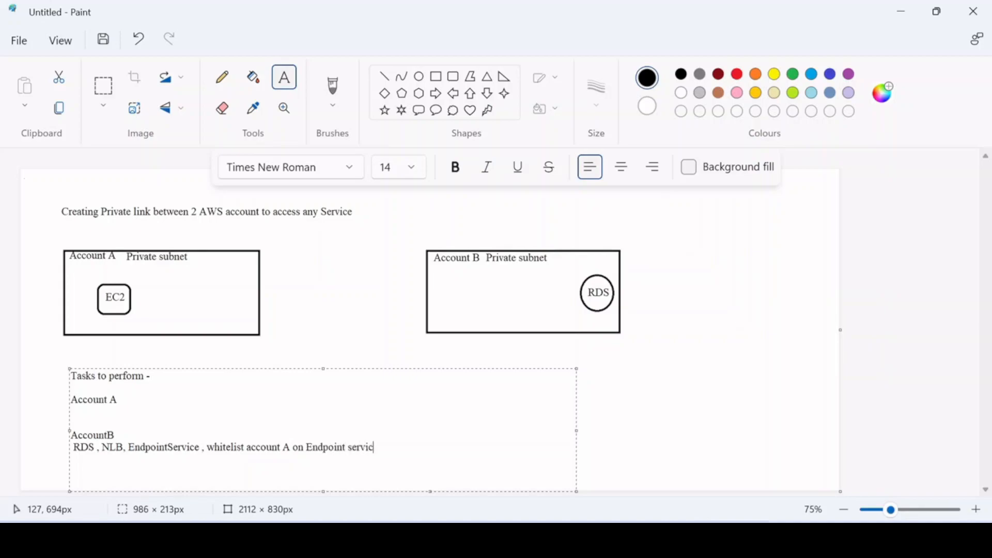
text(e side)
Step: Correct the second heading to "Account B" and write "Endpoint (by using the EndpointsServiceOfAccount B)" under the Account A heading
click(107, 436)
click(72, 412)
text(Endpoin)
text(t )
text((by ))
key(Left)
text(by using the En)
text(dpoint)
text(Servic)
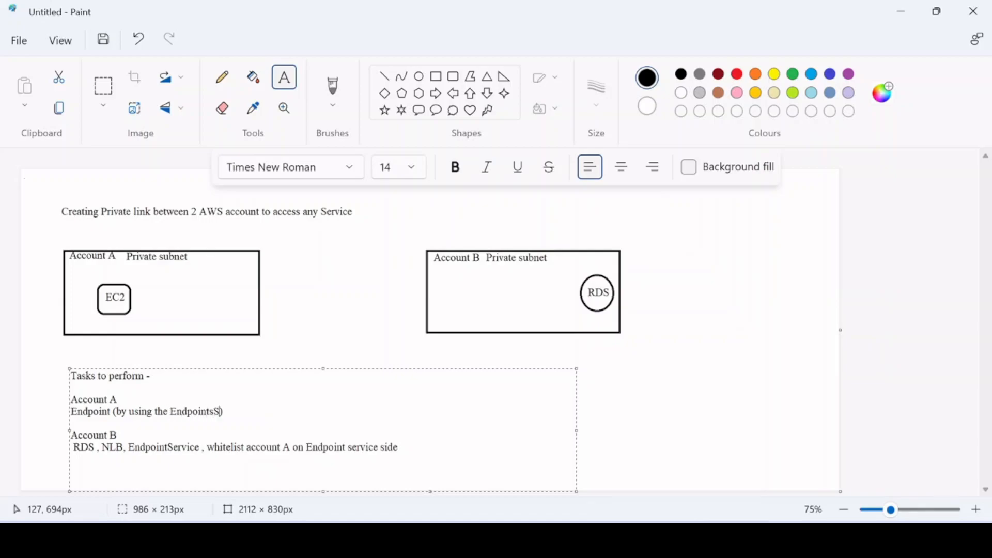
text(eOfAccount B)
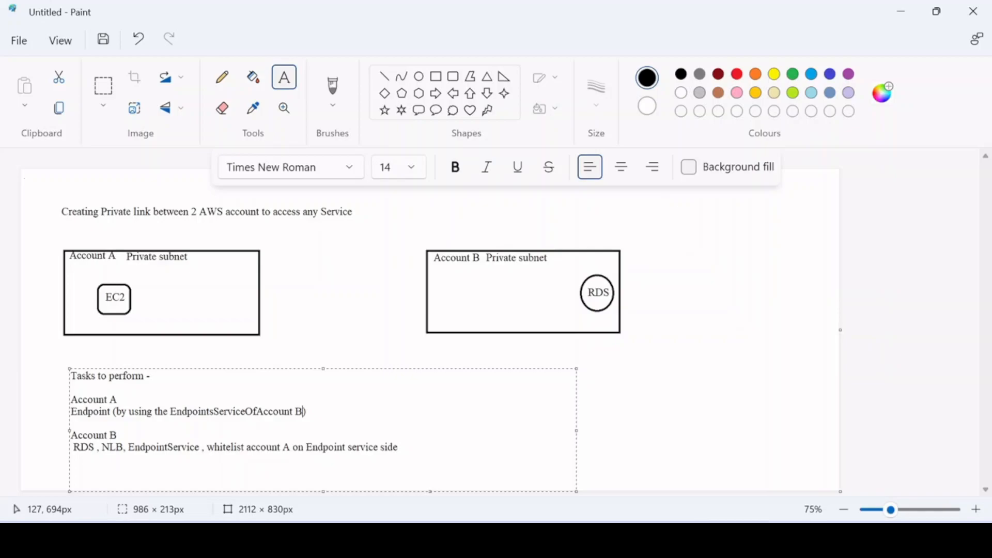
Step: Append ", SG (with required Ports)" to the Account A task line and finish the text box
key(Right)
text(SG)
text( (with r))
key(Left)
text(with required Ports)
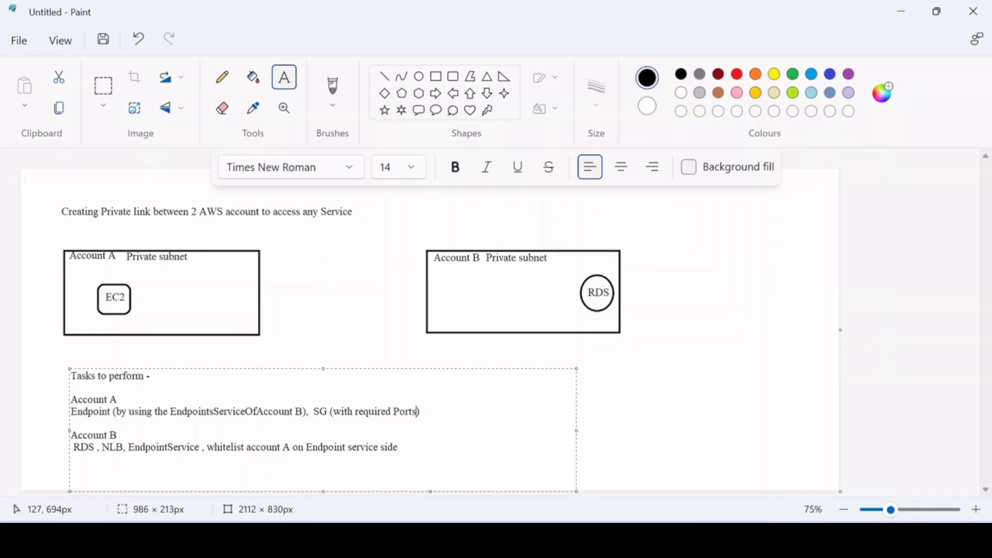
click(636, 383)
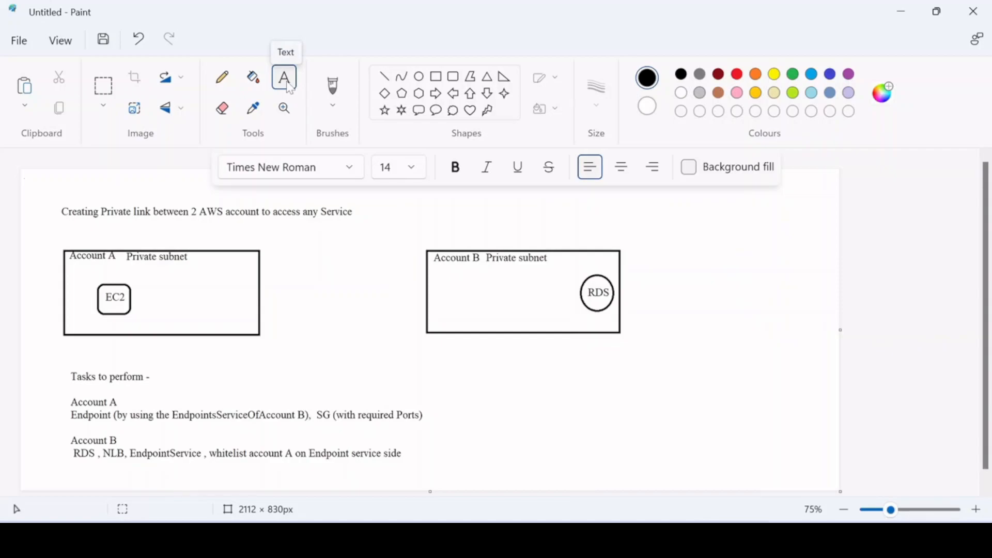
Step: Add a text note below the Account B rectangle reading "Prerequisite -" followed by "NLB EPS , EP , Whitelisting"
click(583, 378)
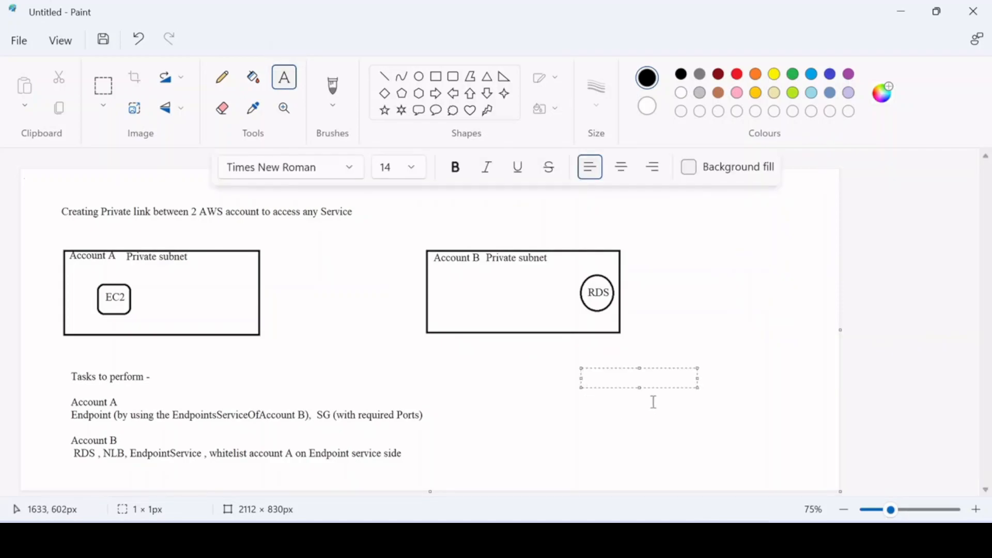
text(Prerequisite -)
key(Return)
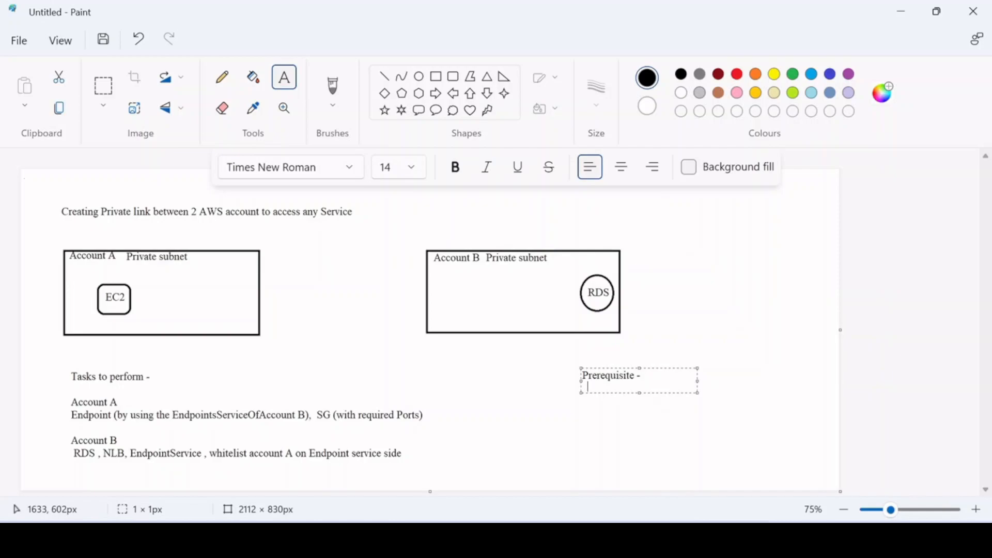
text(NLB)
text(EPS)
text( .)
text( EP)
text( , Whi)
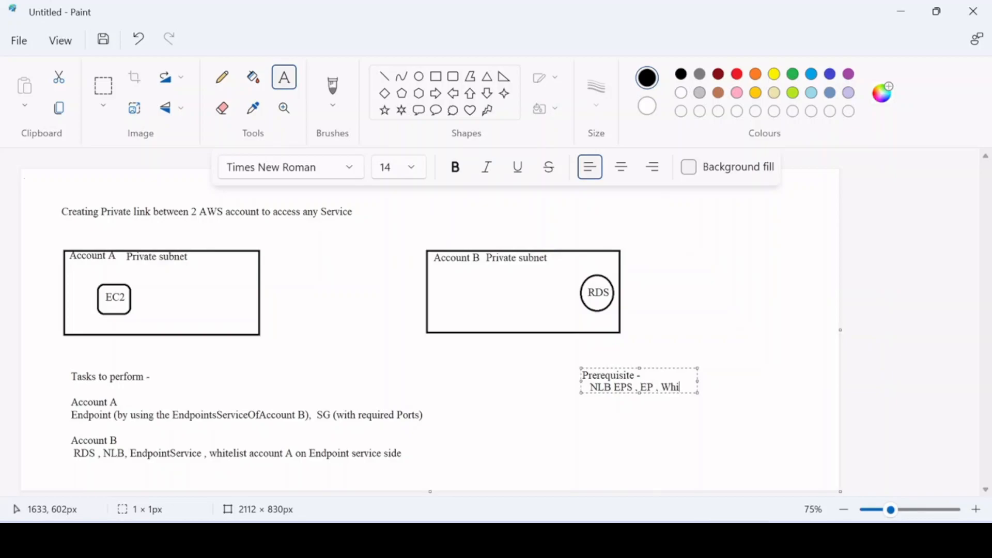
text(telisting ,)
key(BackSpace)
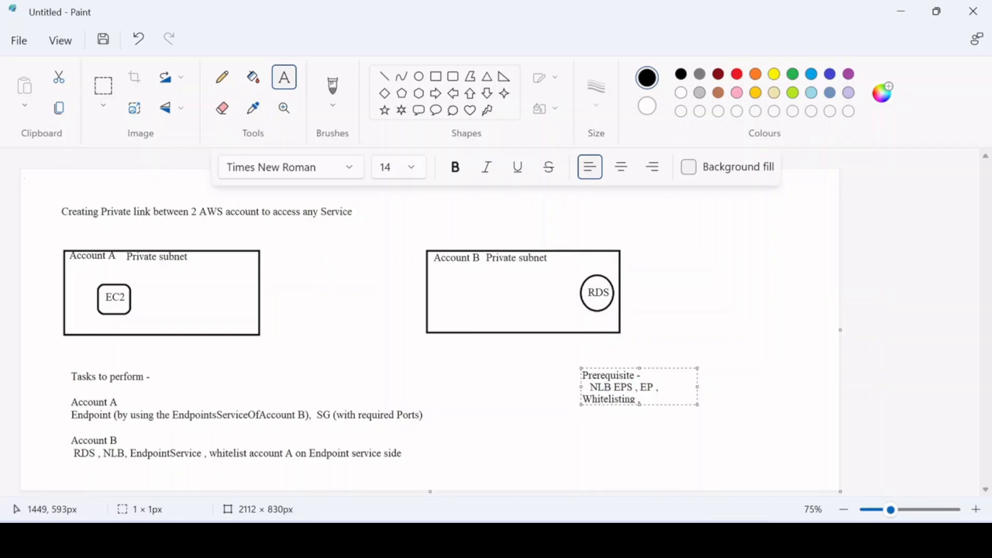
click(583, 399)
Step: Draw a hexagon about 84 × 75 px inside the Account B rectangle and label it "NLB"
click(419, 93)
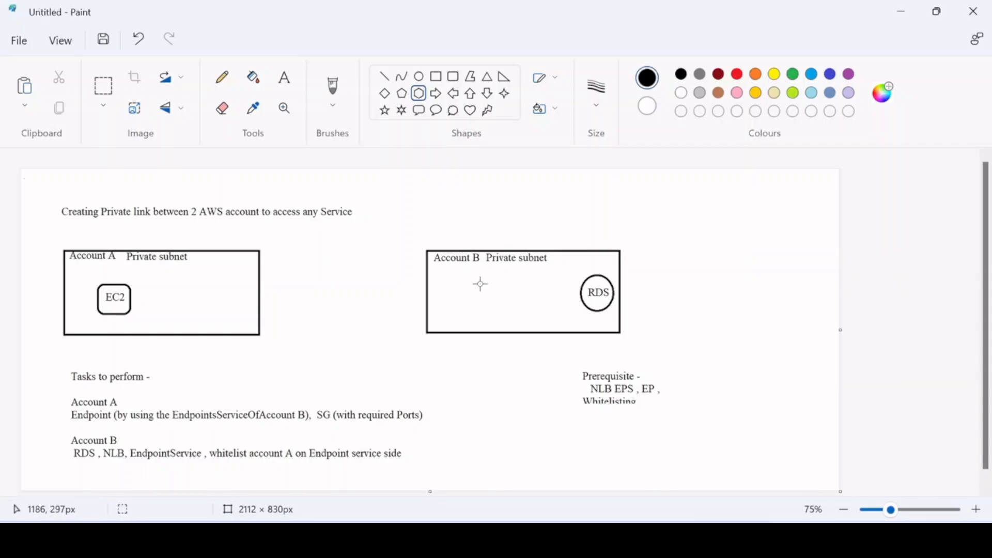
drag(494, 284, 527, 314)
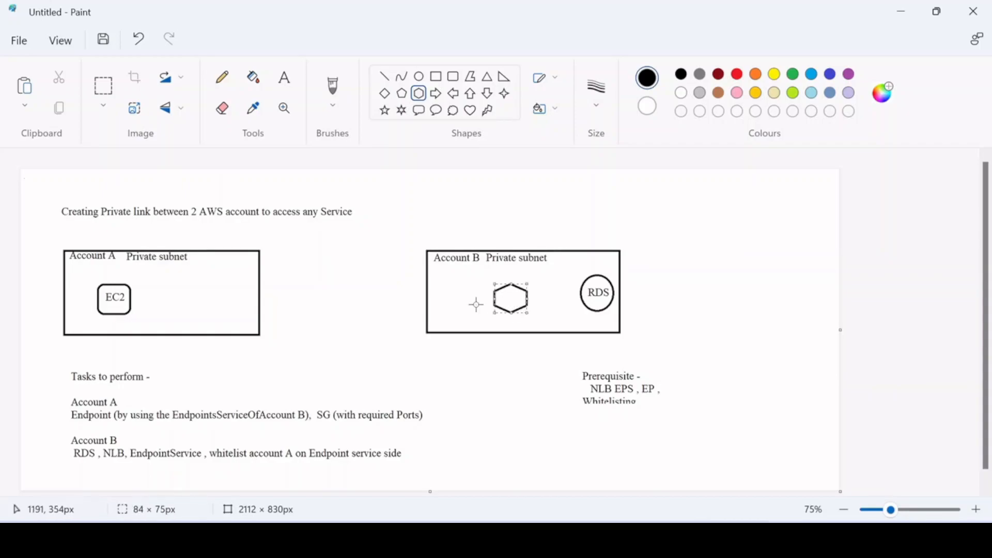
click(290, 89)
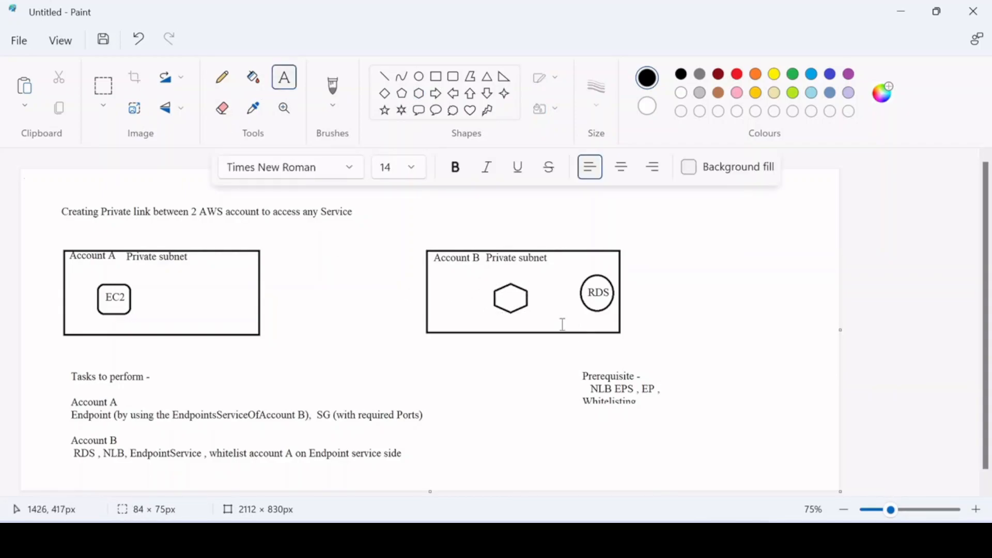
click(500, 290)
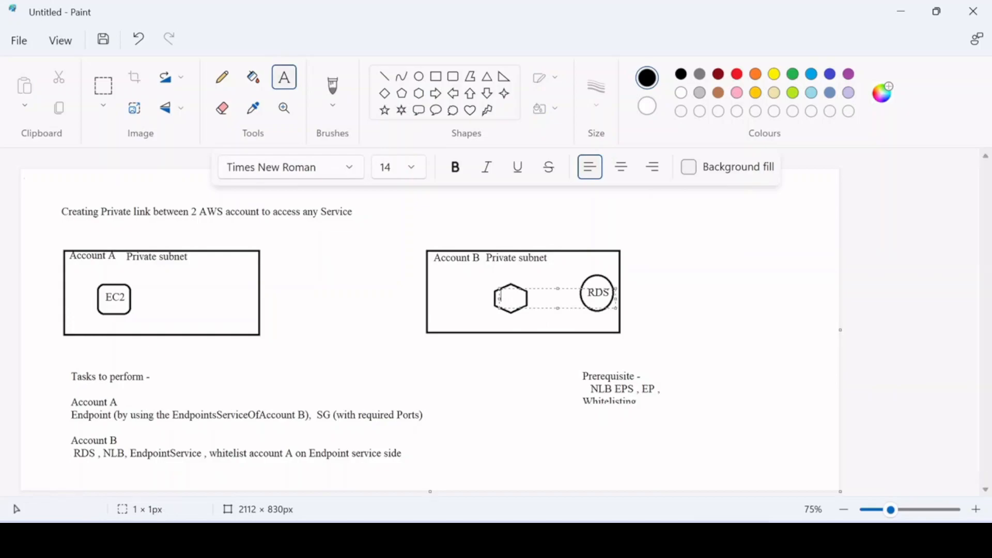
text(NLB)
click(682, 293)
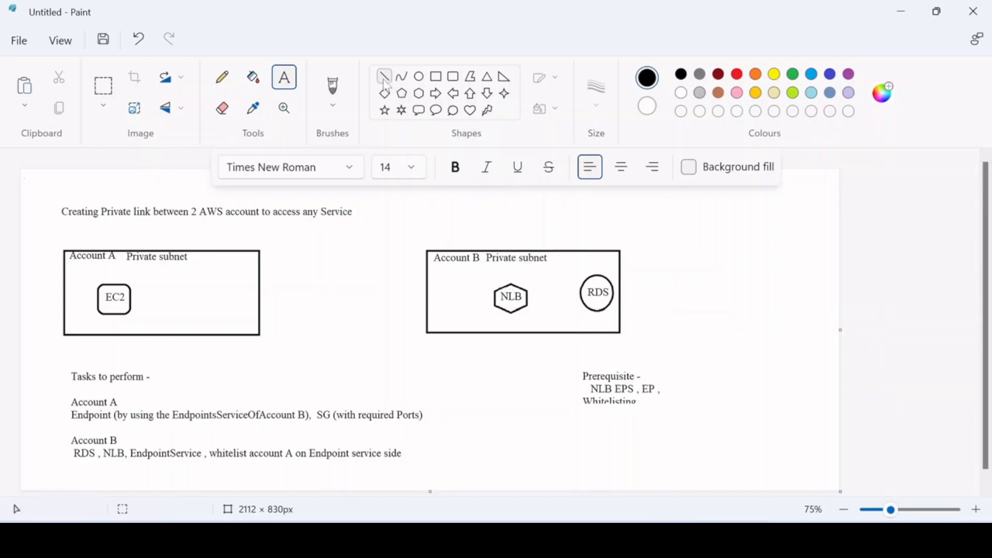
Step: Connect the NLB hexagon to the RDS circle with a line about 145 px long and label it "Listener , TG"
click(385, 79)
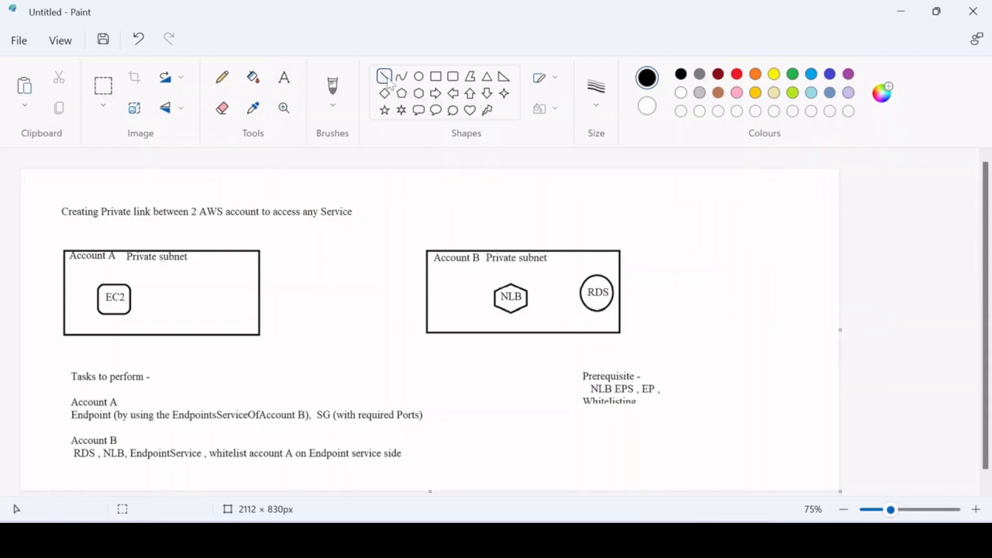
drag(527, 293, 583, 291)
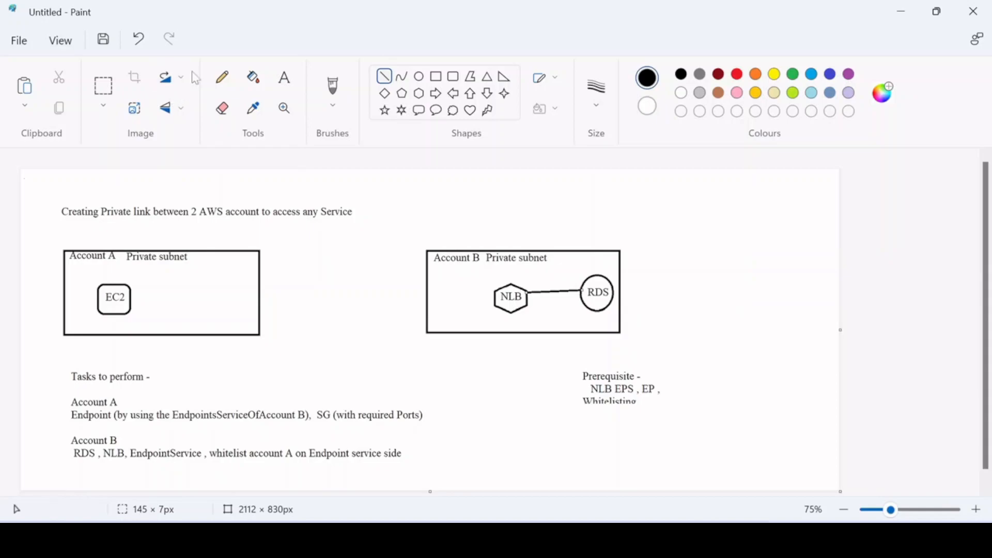
click(283, 79)
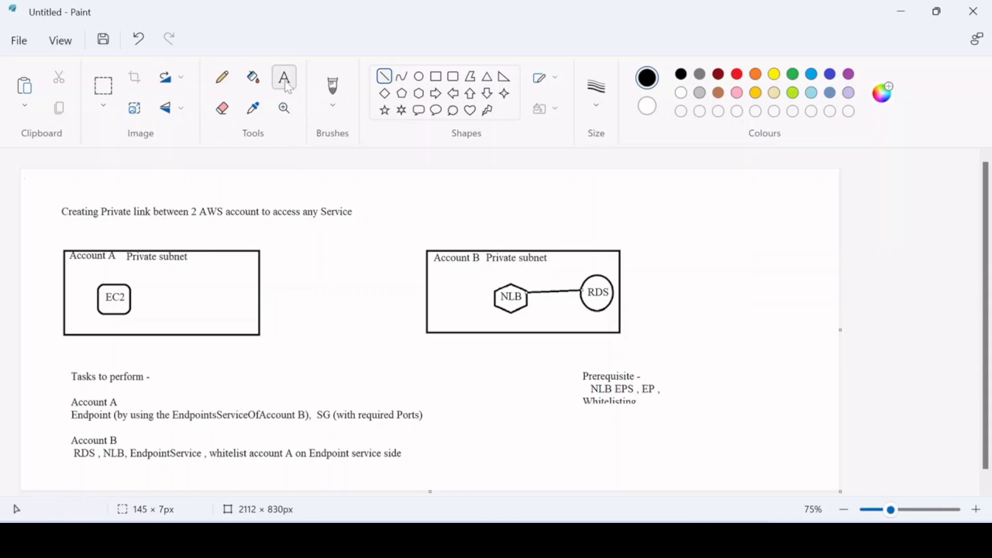
click(530, 284)
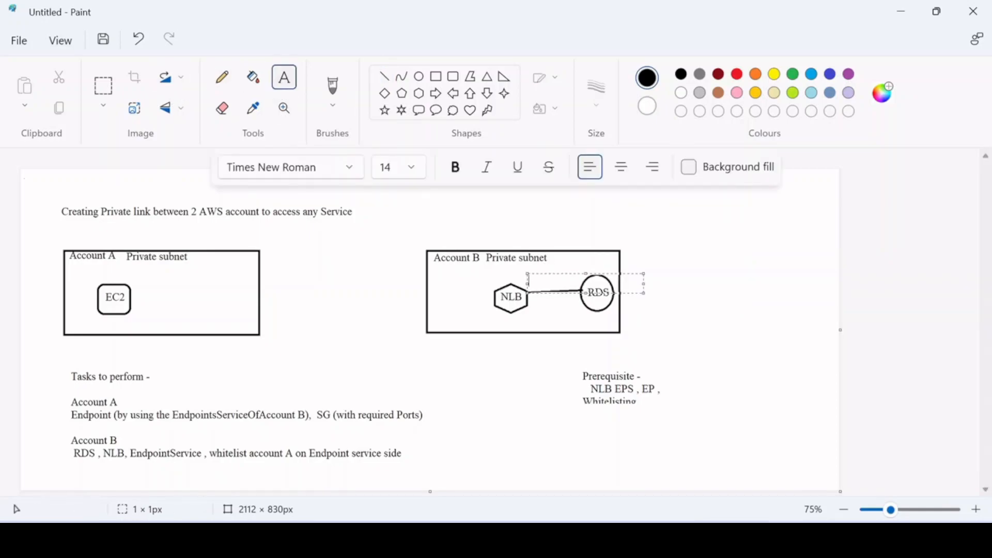
text(Listener , TG)
drag(526, 282, 520, 280)
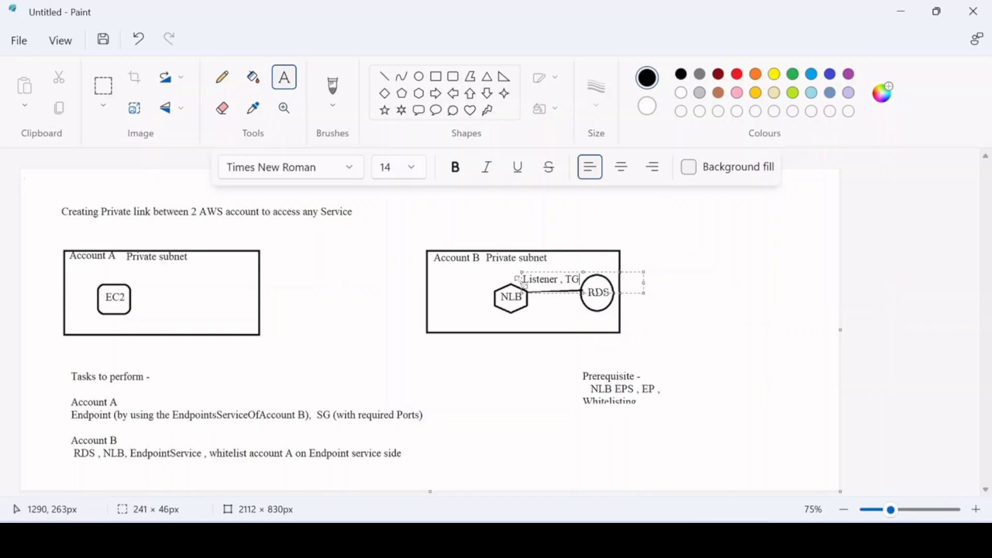
click(698, 251)
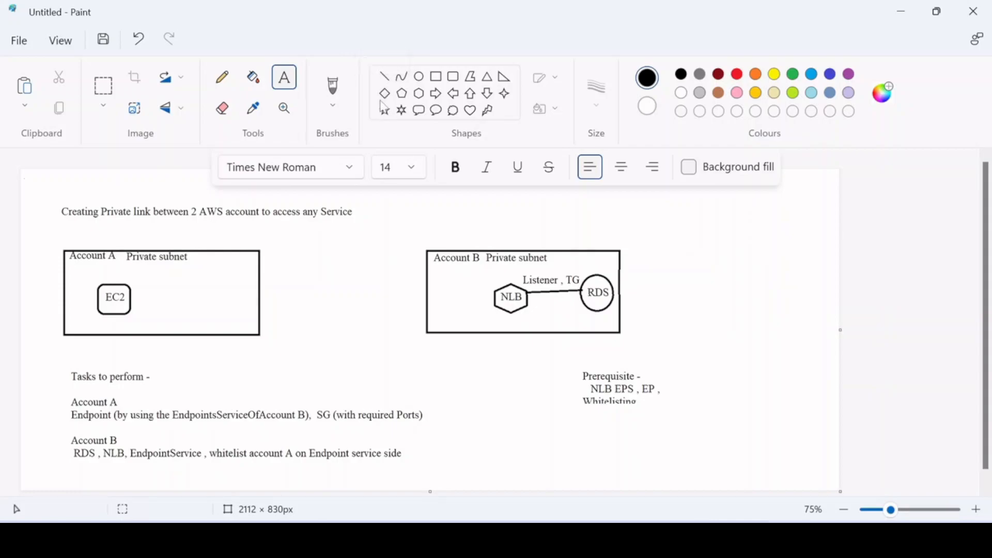
Step: Add a diamond about 104 × 79 px labelled "EPS" to the left of the NLB hexagon and connect the two with a line
click(385, 94)
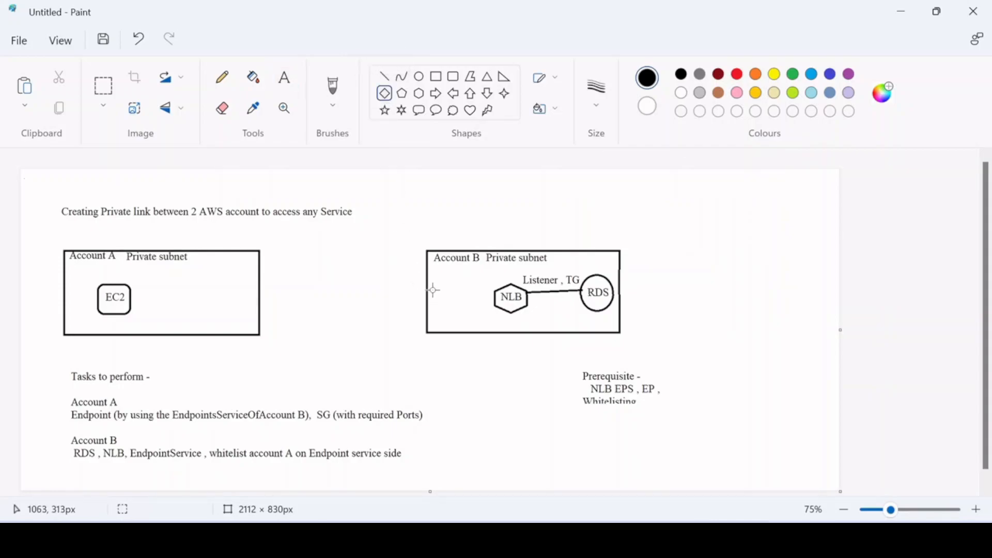
drag(432, 286, 473, 316)
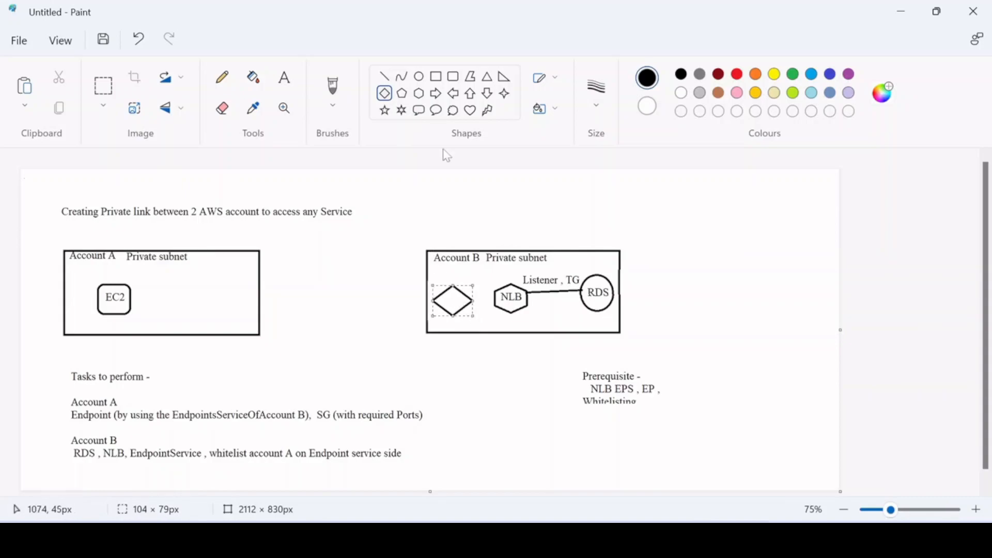
click(288, 86)
click(446, 293)
text(EPS)
drag(447, 303, 447, 310)
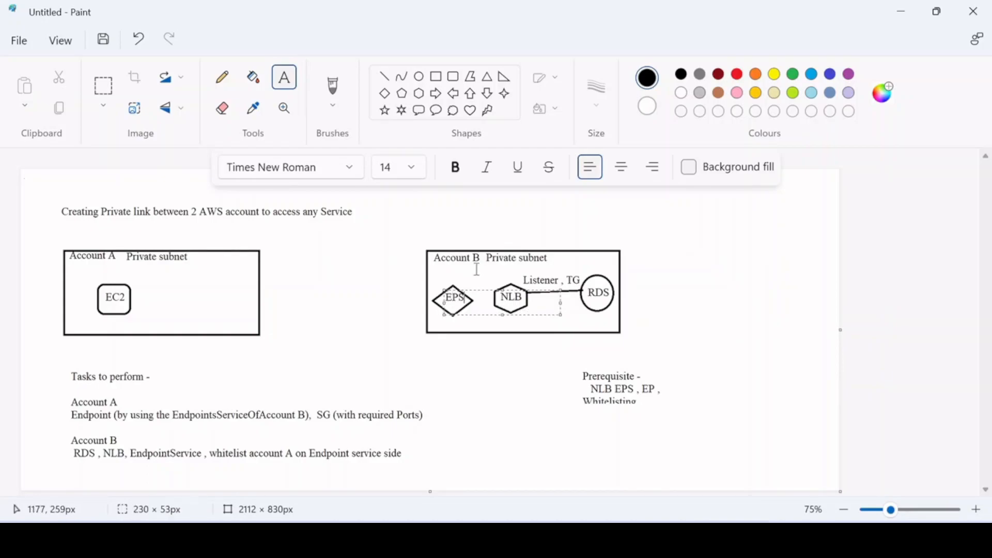
click(375, 222)
click(387, 77)
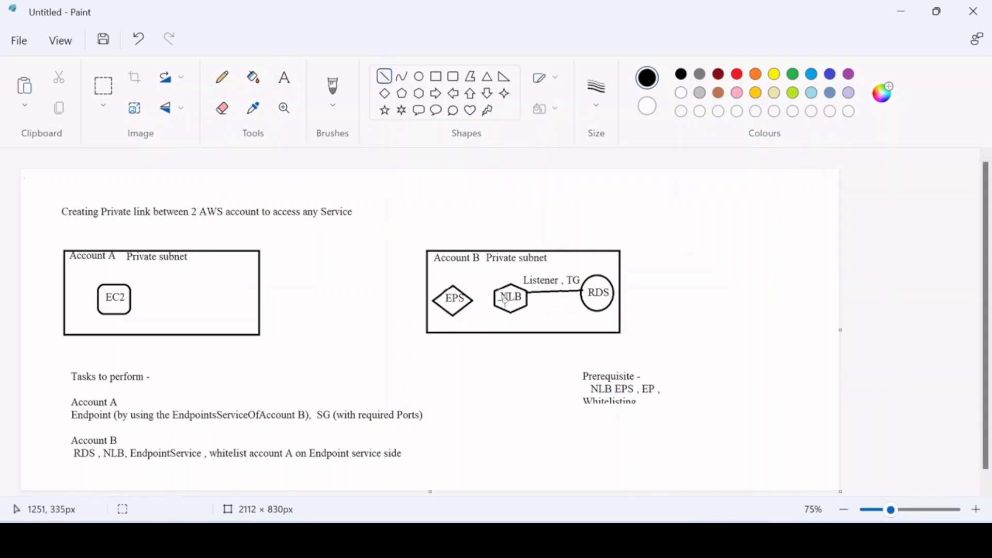
drag(472, 300, 496, 297)
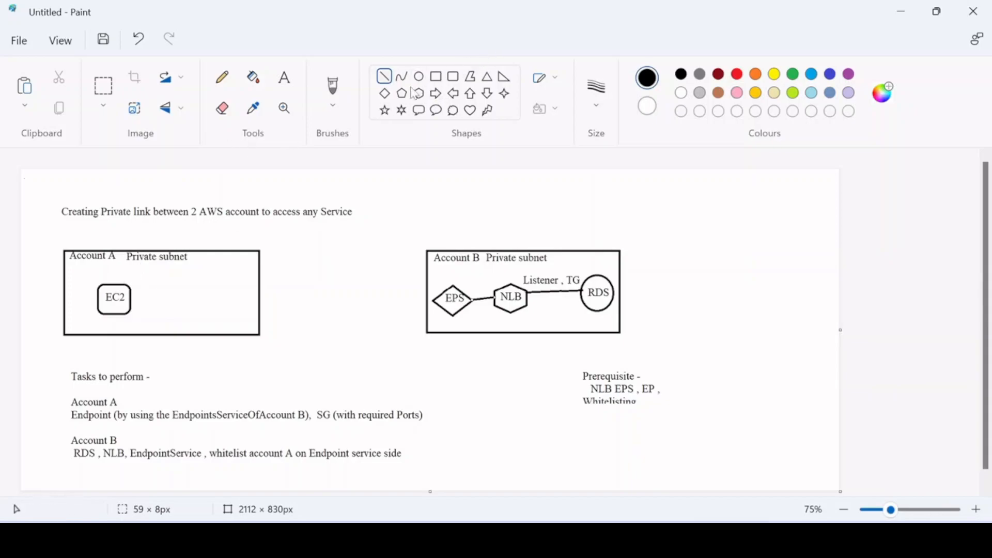
Step: Draw a pentagon about 113 × 74 px inside the Account A rectangle, opposite EC2, and label it "EP"
click(403, 94)
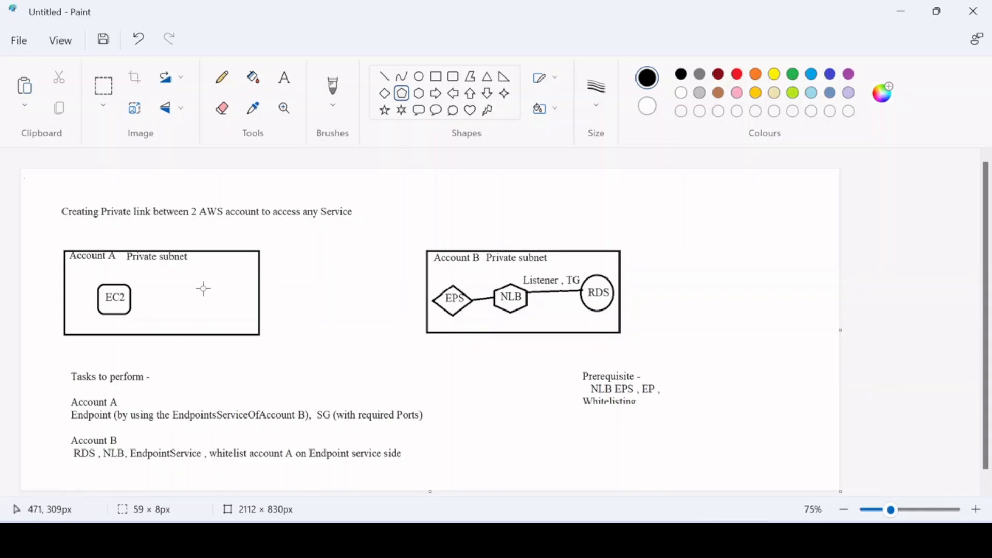
drag(204, 289, 248, 317)
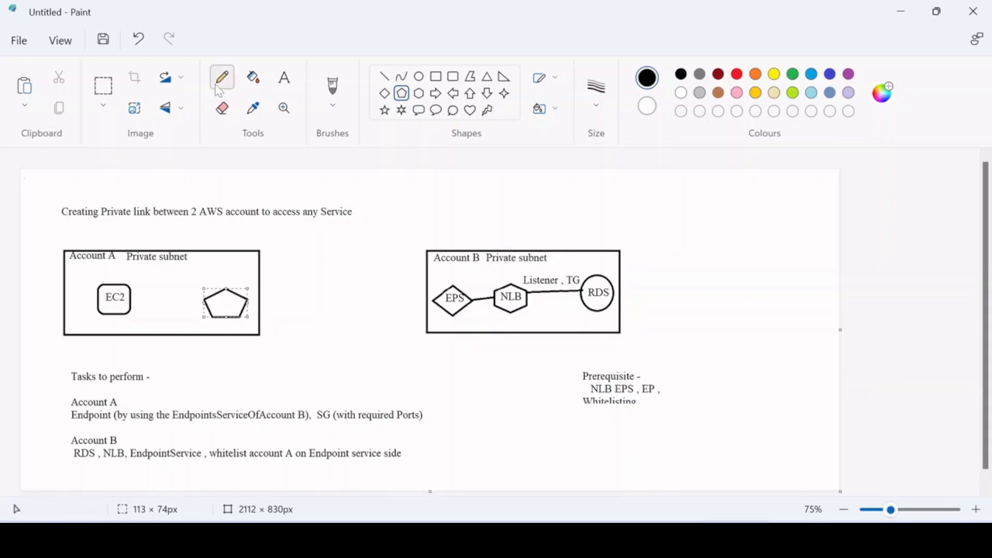
click(285, 78)
click(214, 293)
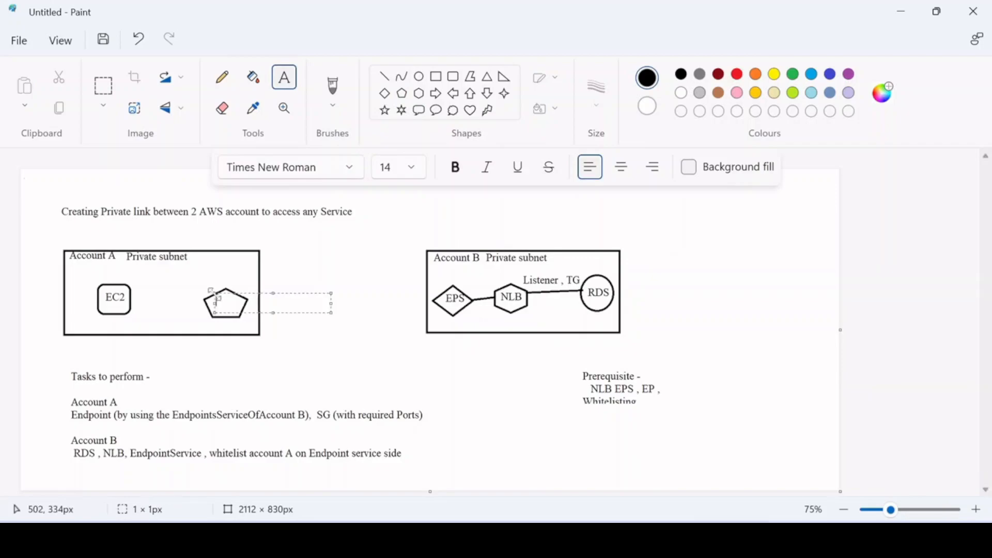
text(EP)
click(348, 253)
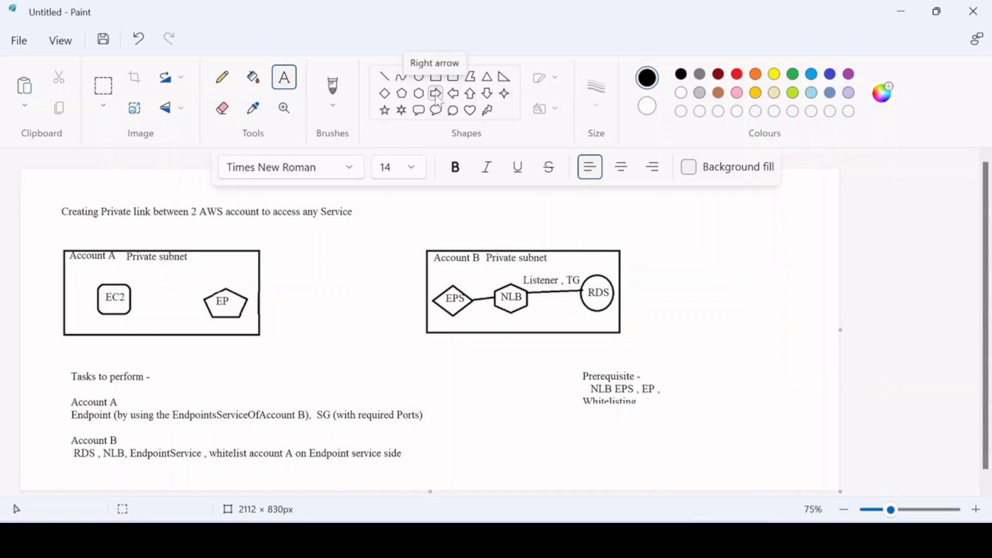
Step: Draw a right arrow about 486 × 22 px from the EP pentagon in Account A to the EPS diamond in Account B
click(437, 95)
drag(247, 299, 407, 301)
drag(432, 305, 435, 308)
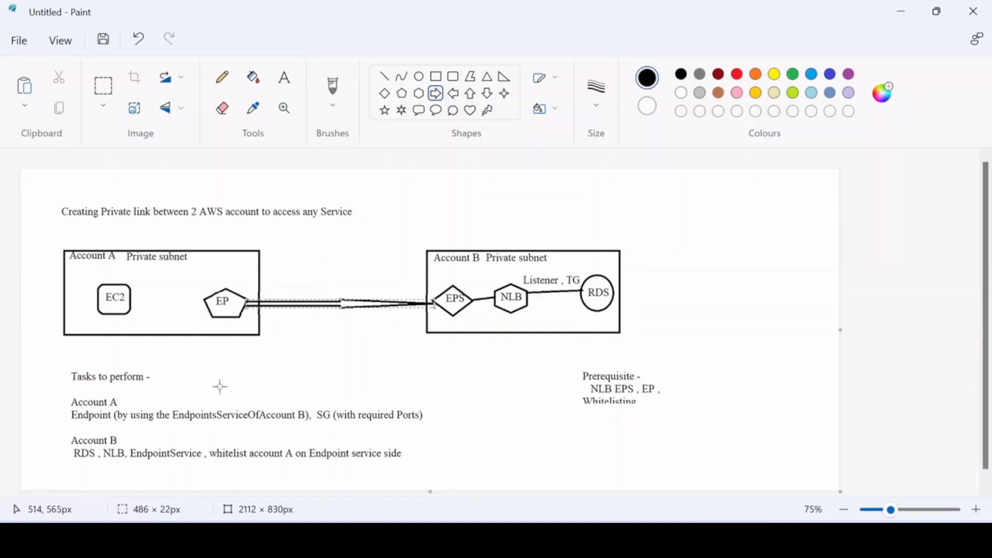
click(310, 348)
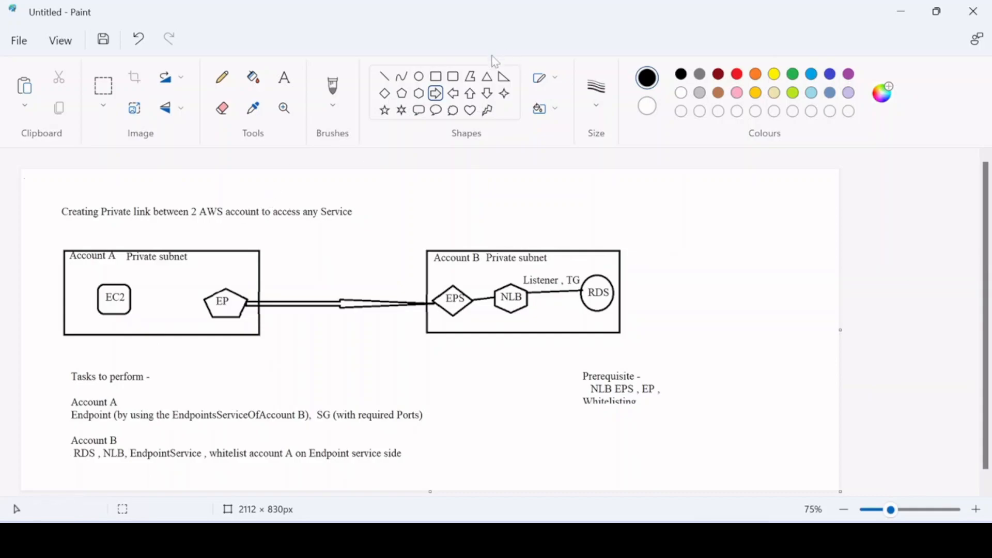
Step: Connect EC2 to the EP pentagon with a line spanning about 205 × 32 px and overlay an ellipse about 87 × 64 px labelled "SG"
click(385, 77)
drag(130, 285, 208, 298)
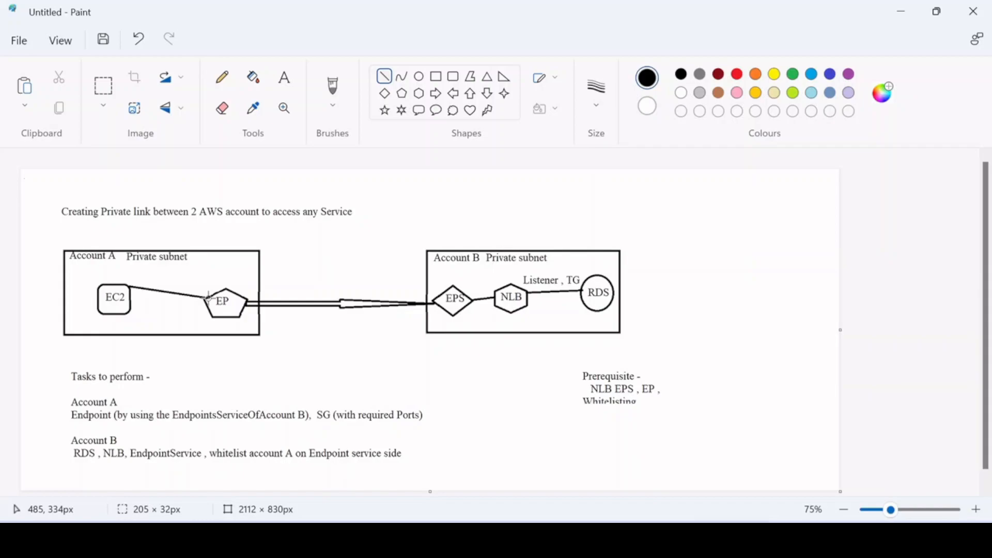
click(419, 76)
drag(158, 280, 193, 272)
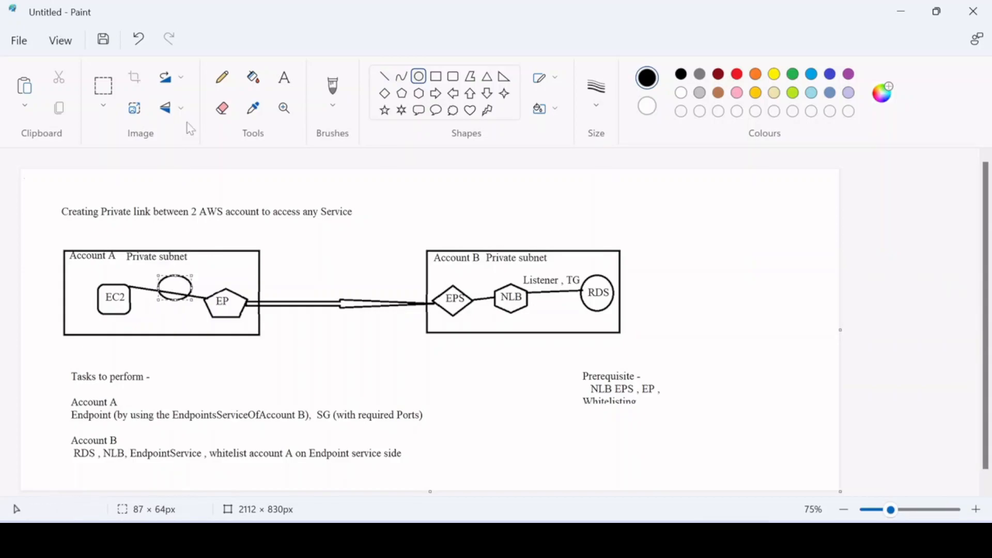
click(284, 77)
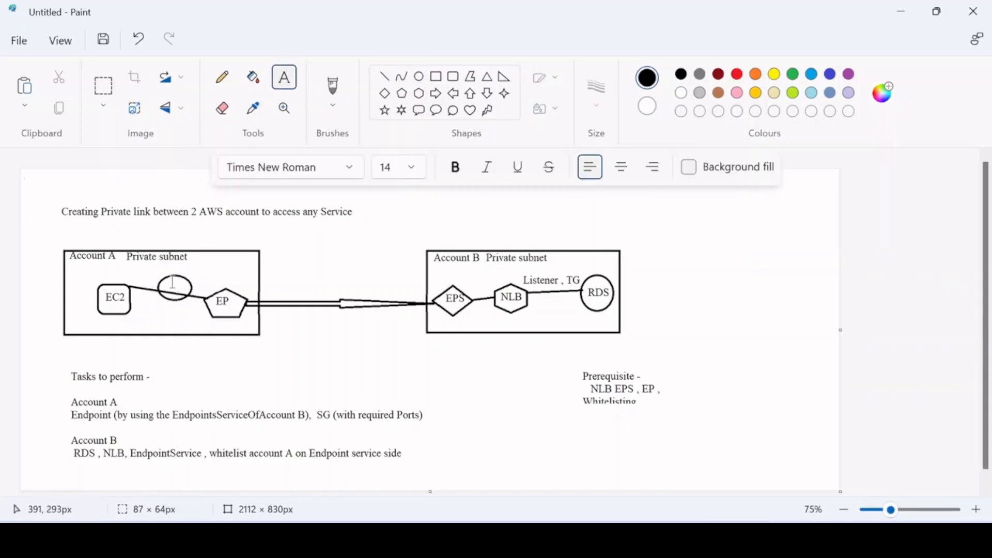
click(170, 275)
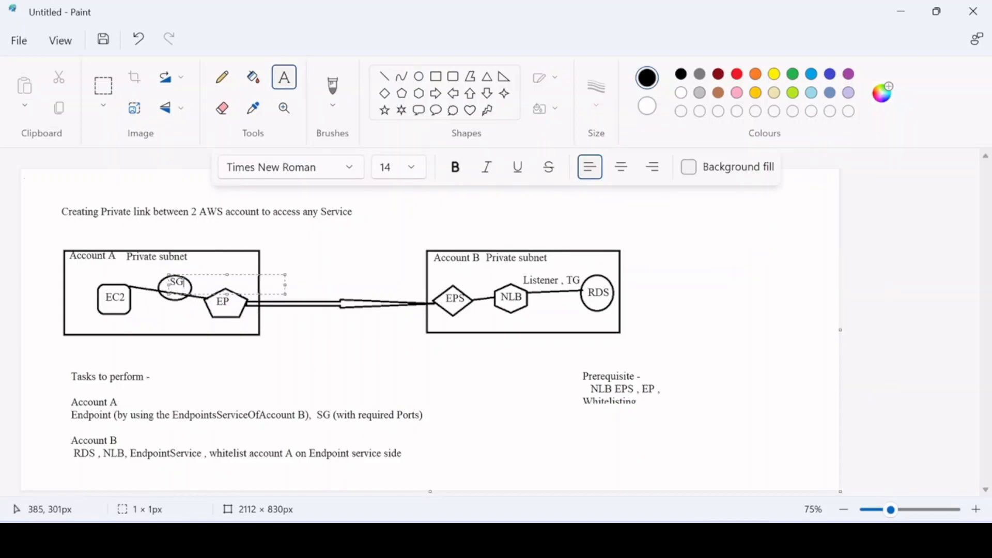
click(398, 378)
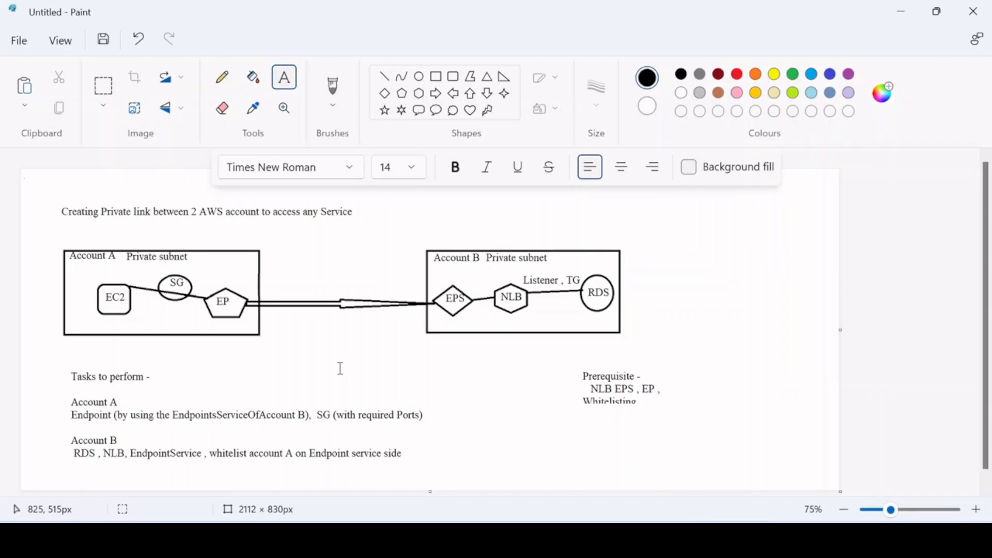
Step: Switch from Paint to the Chrome window showing the EC2 Dashboard in the Frankfurt region
click(902, 12)
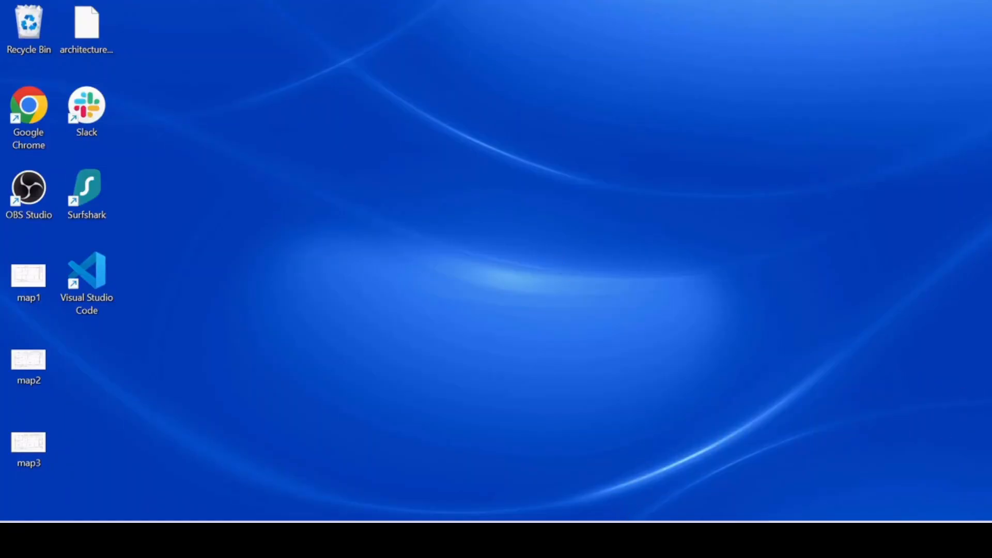
click(656, 540)
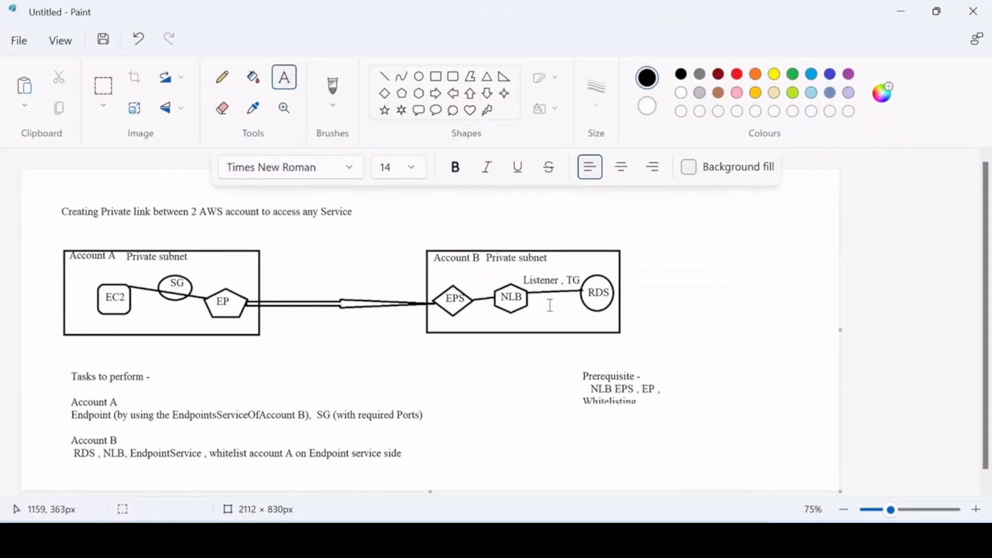
click(902, 11)
mouse_move(628, 538)
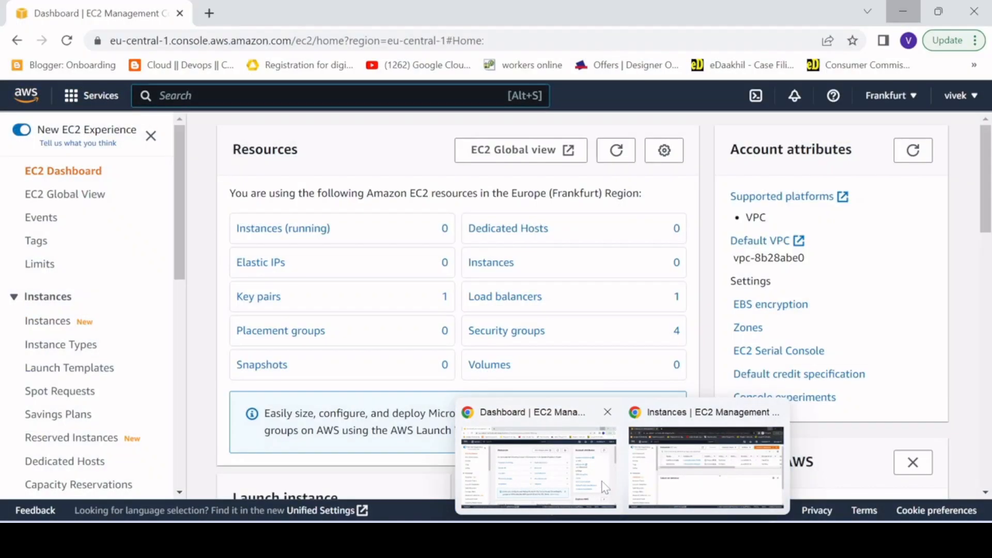
click(601, 494)
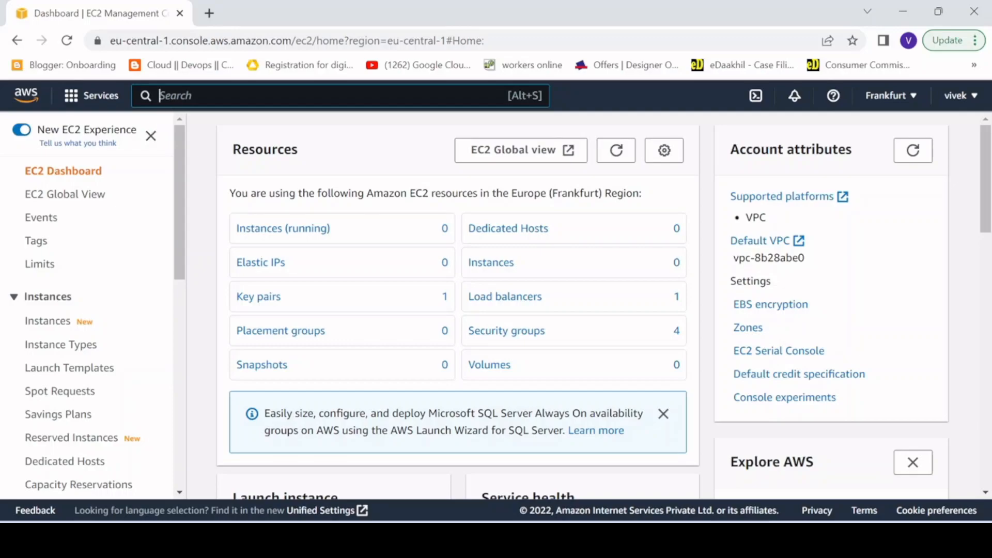
Step: Search the AWS services for "RDS" and open the RDS console in a new browser tab
text(RDS)
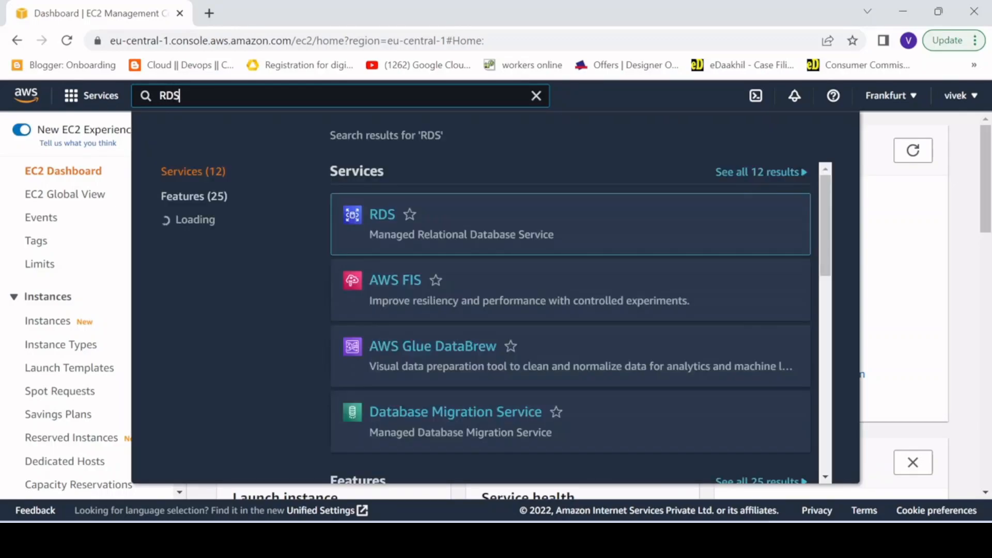
right_click(385, 212)
click(400, 226)
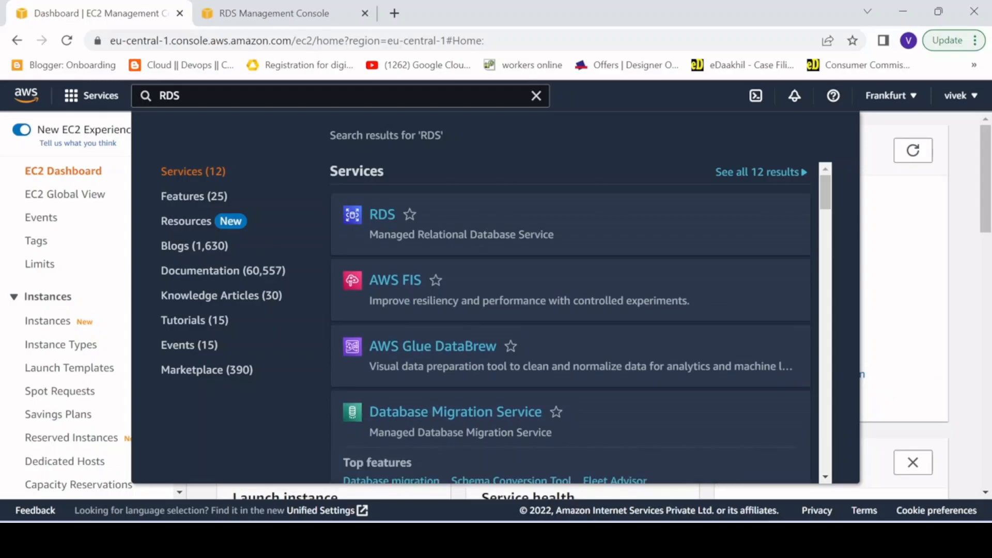
mouse_move(623, 540)
click(676, 490)
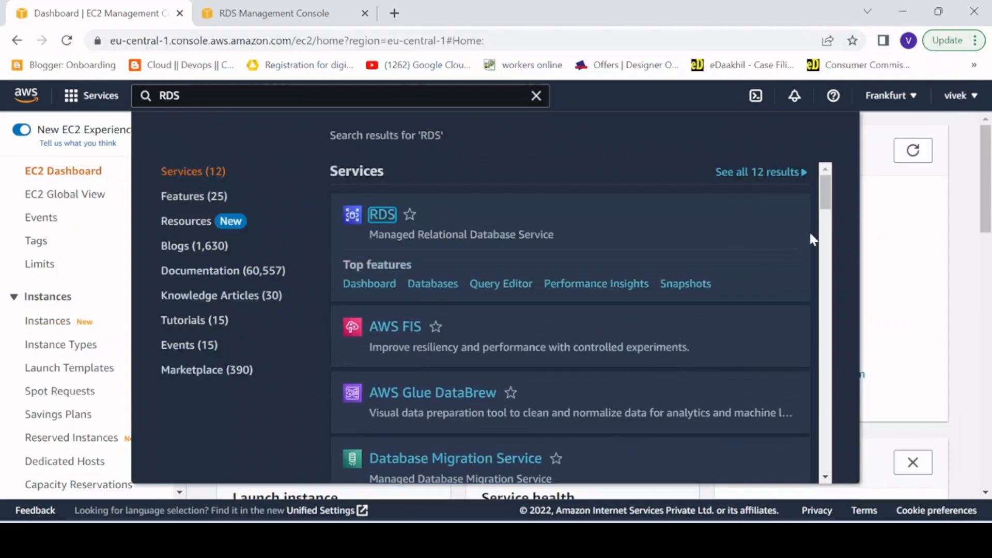
click(914, 227)
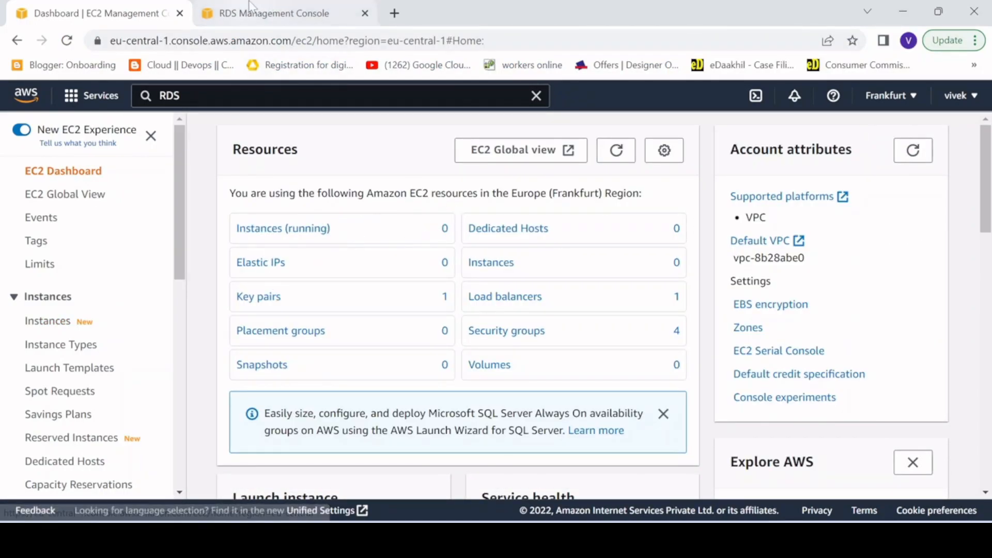
click(265, 12)
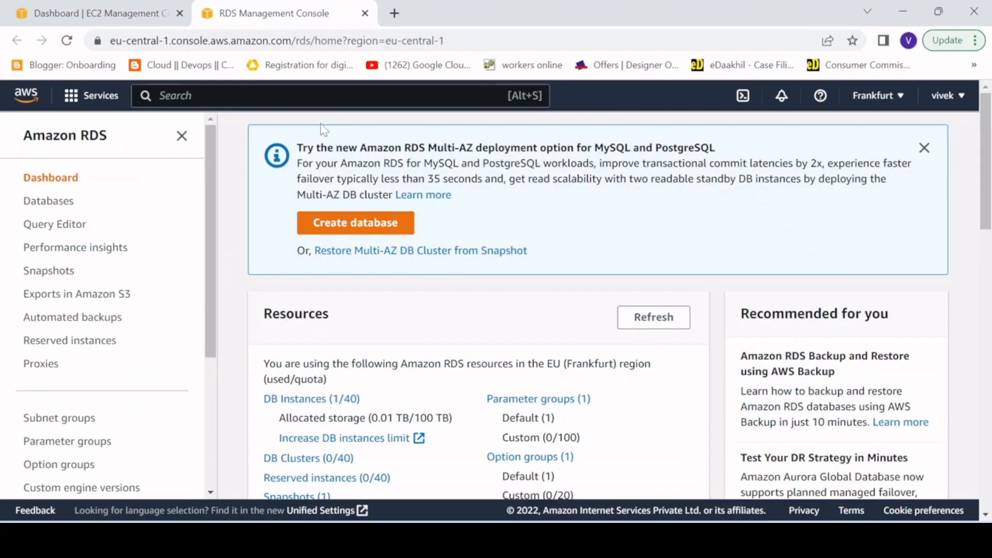
Step: Dismiss the Multi-AZ deployment banner, open the RDS Databases list and check the engine of the testdb instance
click(925, 148)
click(316, 251)
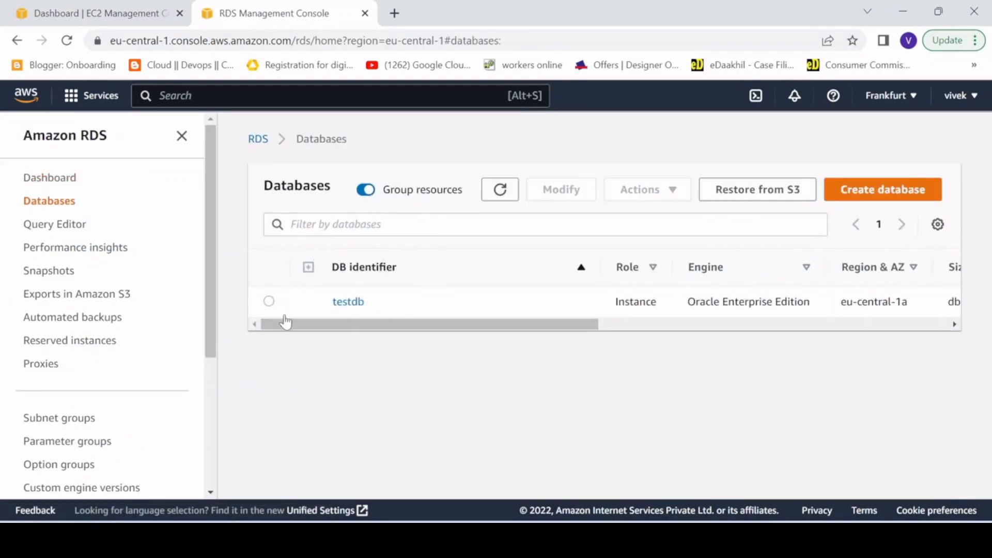
drag(286, 324, 330, 340)
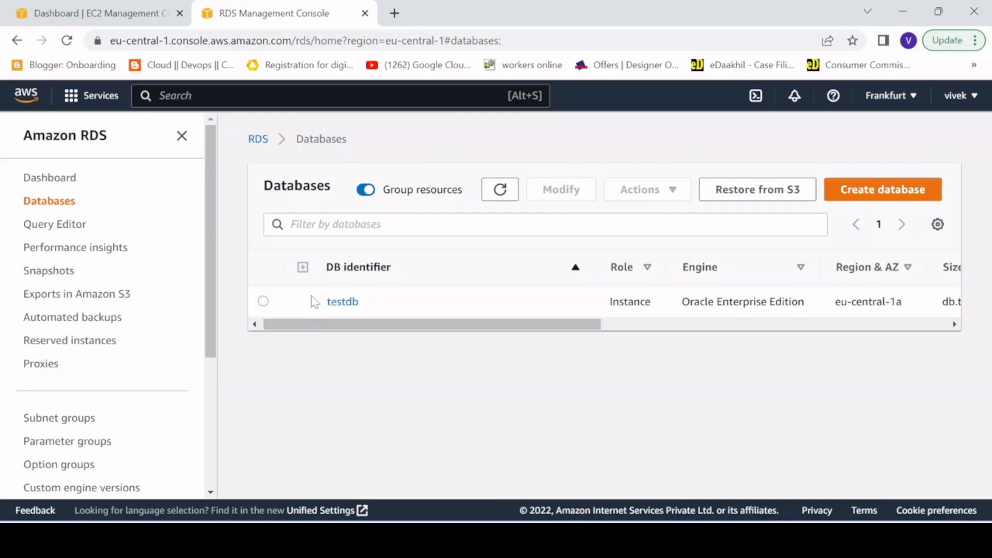
drag(331, 329, 310, 333)
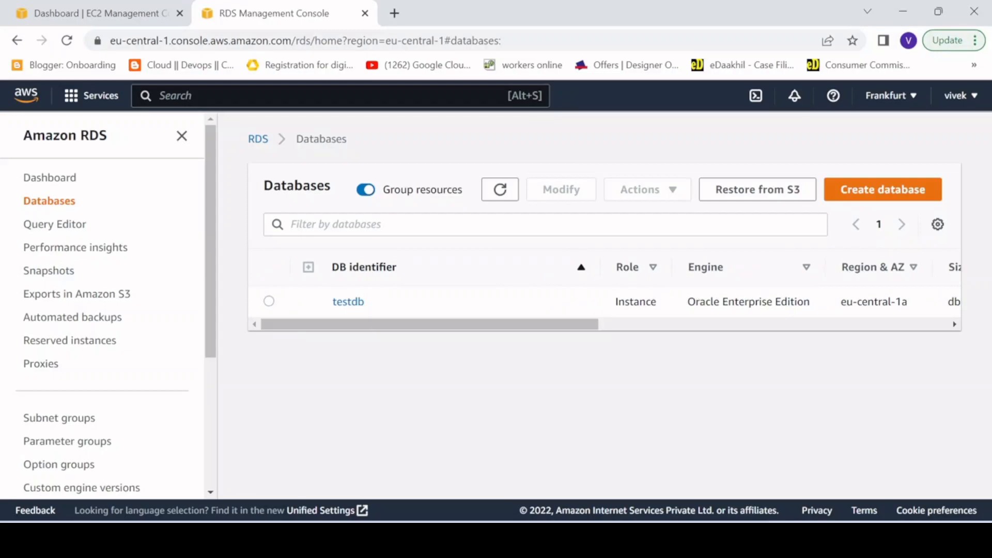
drag(687, 301, 816, 302)
Step: Open the testdb database and examine its endpoint port, networking and security group details
click(348, 303)
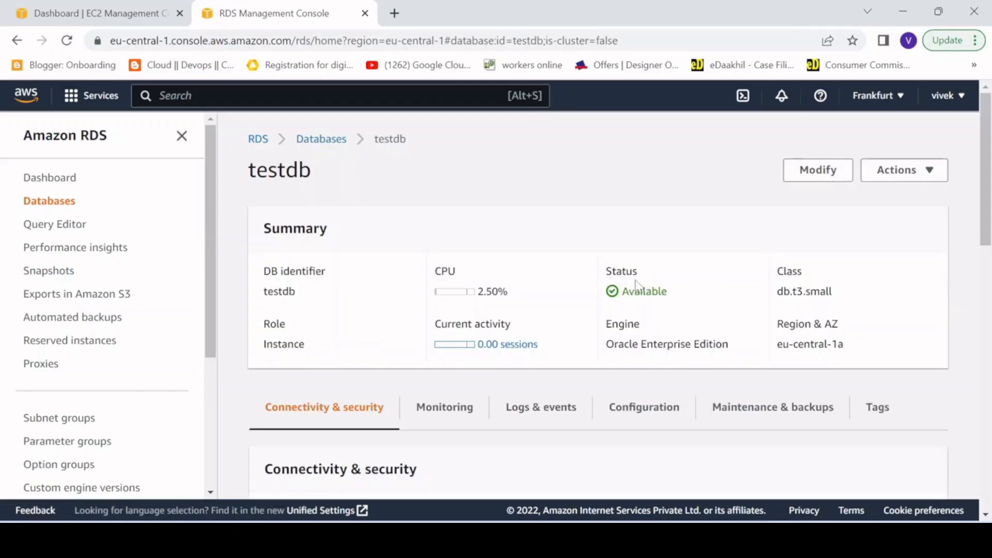
scroll(640, 285, down, 4)
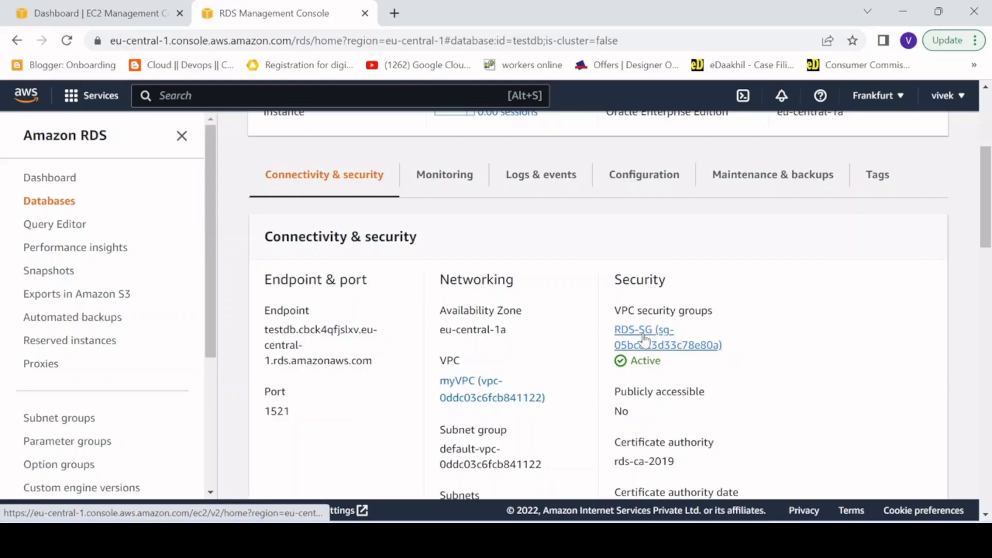
double_click(277, 412)
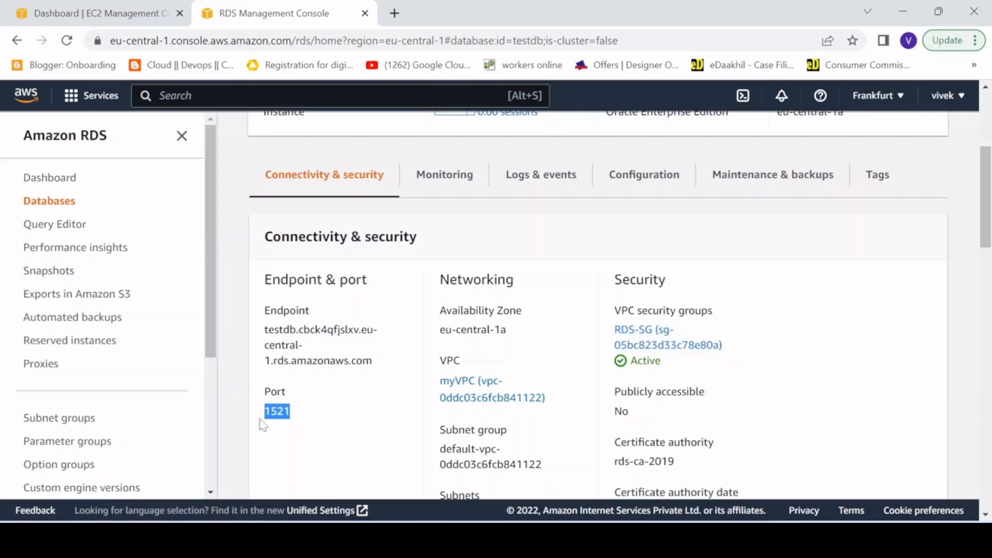
scroll(317, 418, down, 3)
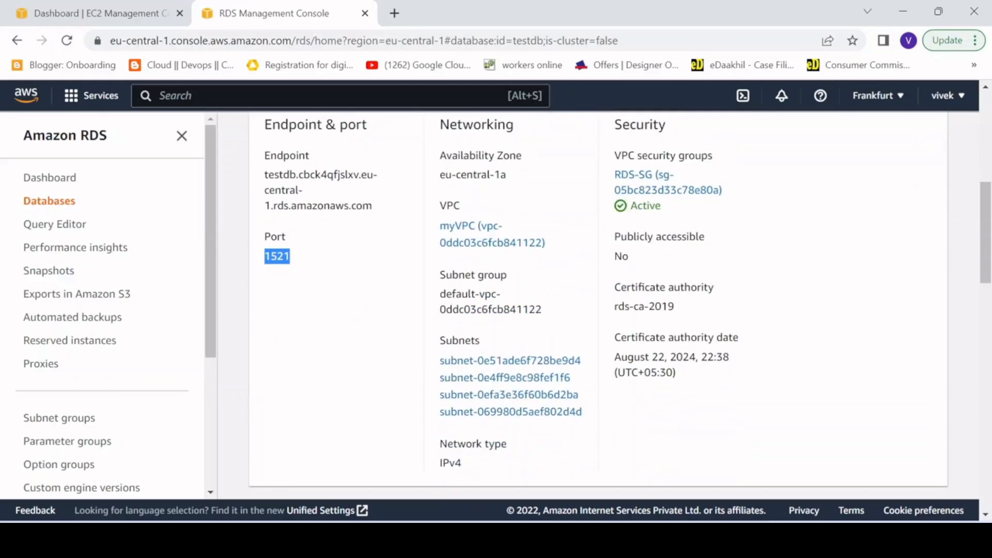
scroll(506, 400, up, 7)
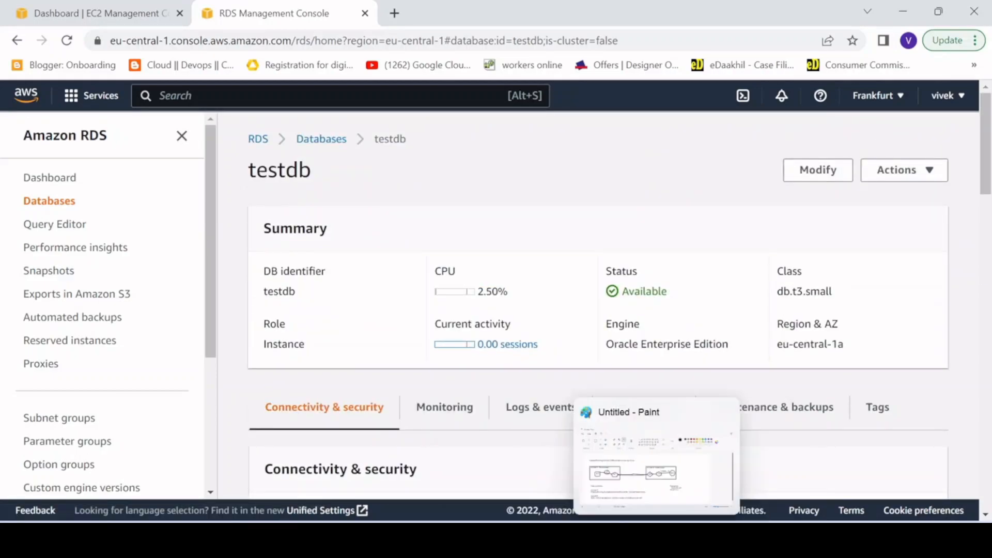
Step: Review the architecture diagram in Paint, return to Chrome and close the RDS console tab
click(665, 539)
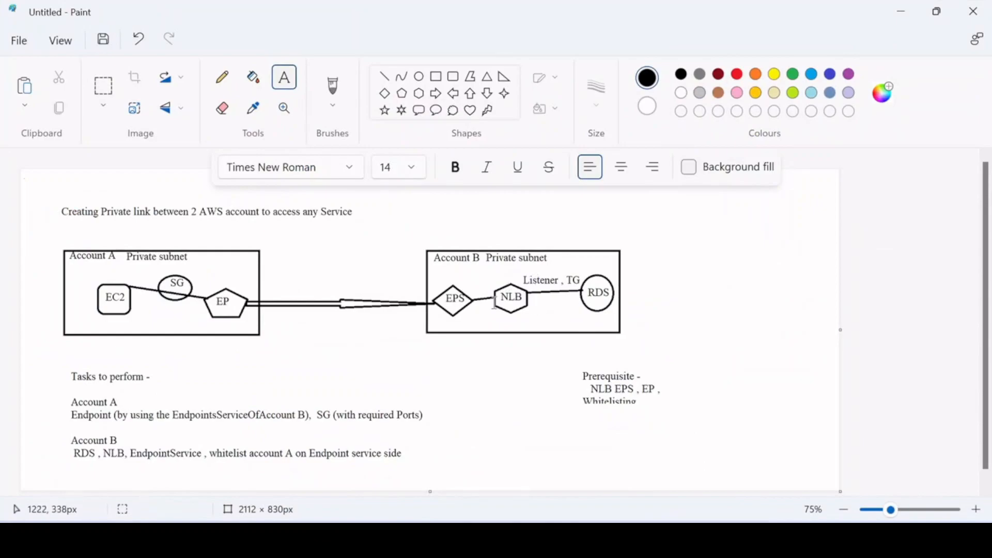
click(903, 13)
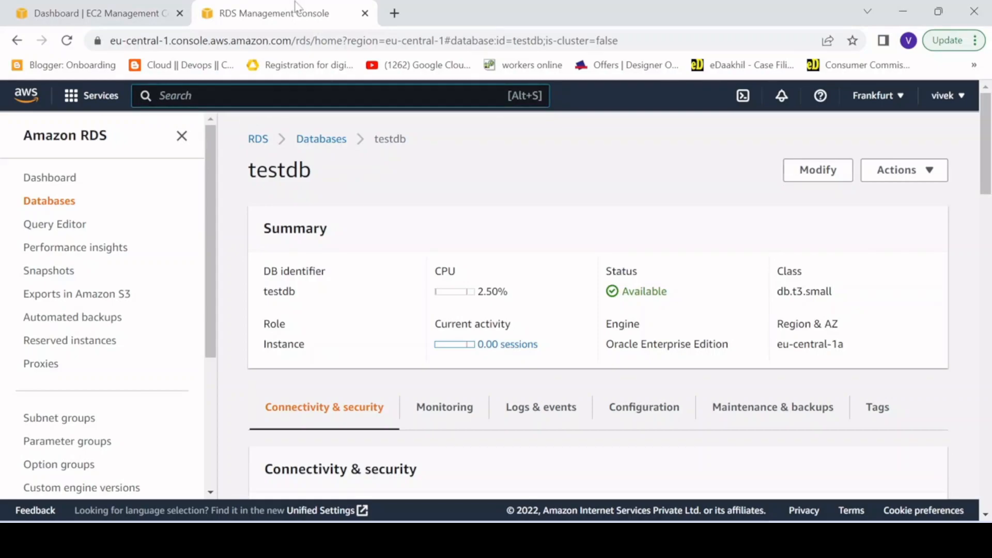
click(365, 13)
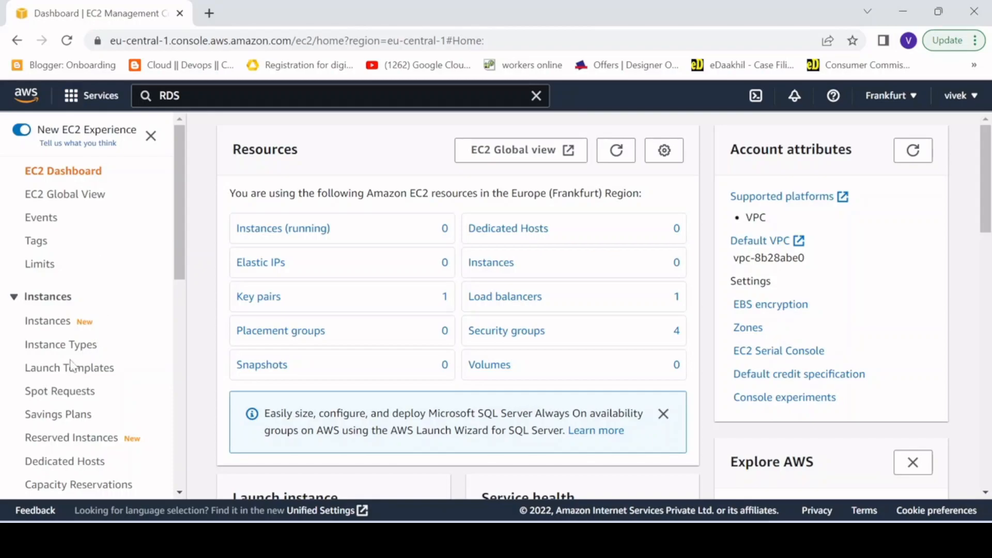
Step: Open the Load Balancers page of the EC2 console in a new browser tab
scroll(73, 357, down, 6)
scroll(77, 404, down, 2)
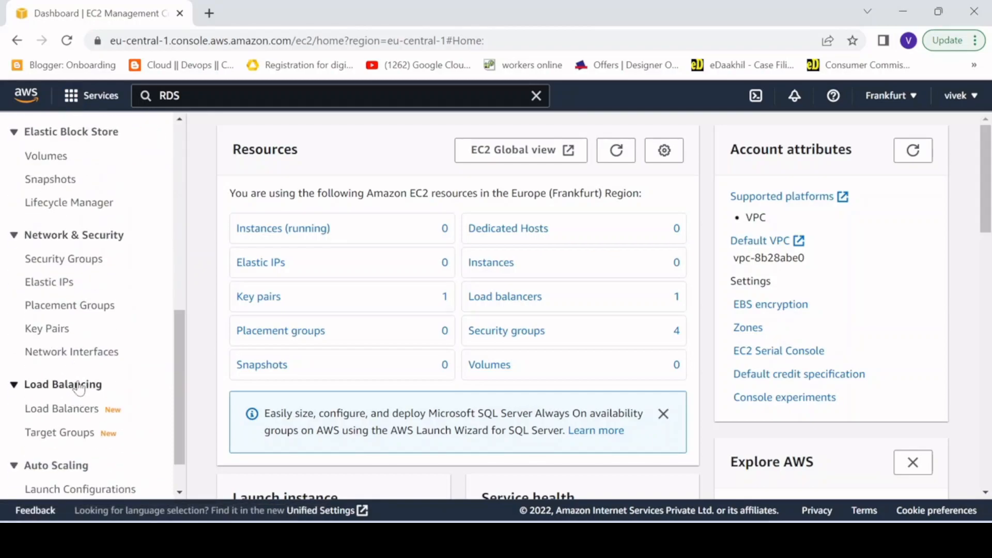
right_click(81, 410)
click(141, 256)
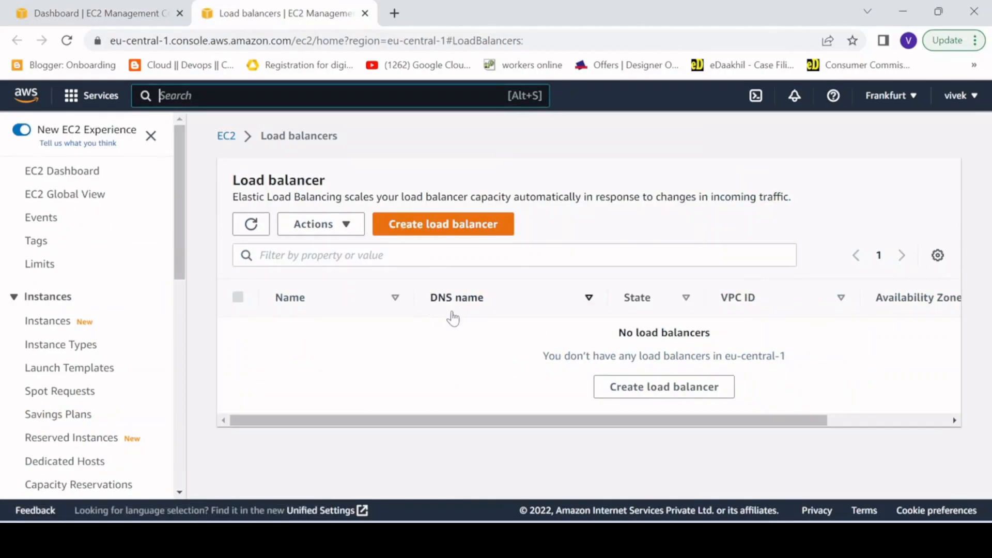
Step: Start creating a load balancer and choose Network Load Balancer as its type
click(429, 234)
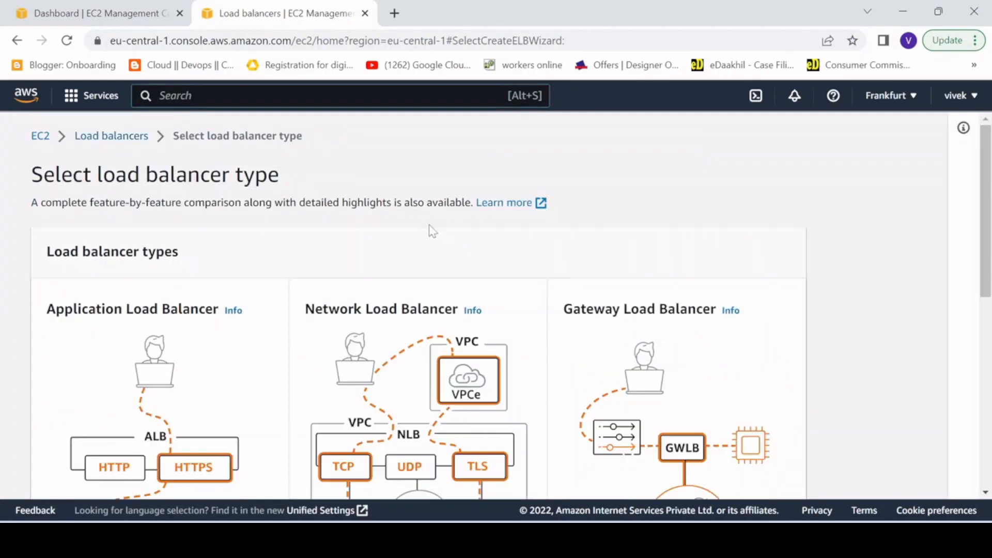
scroll(402, 333, down, 2)
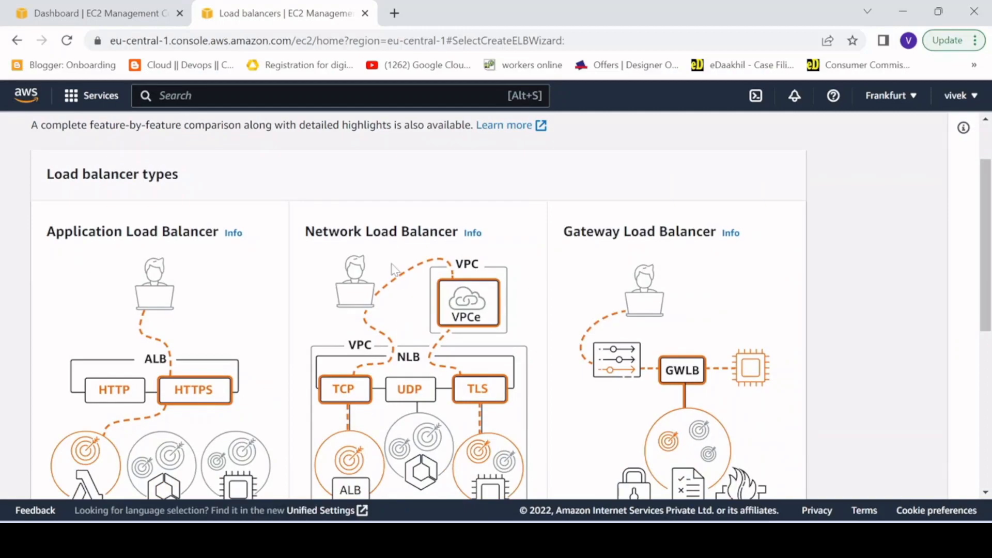
scroll(390, 269, down, 6)
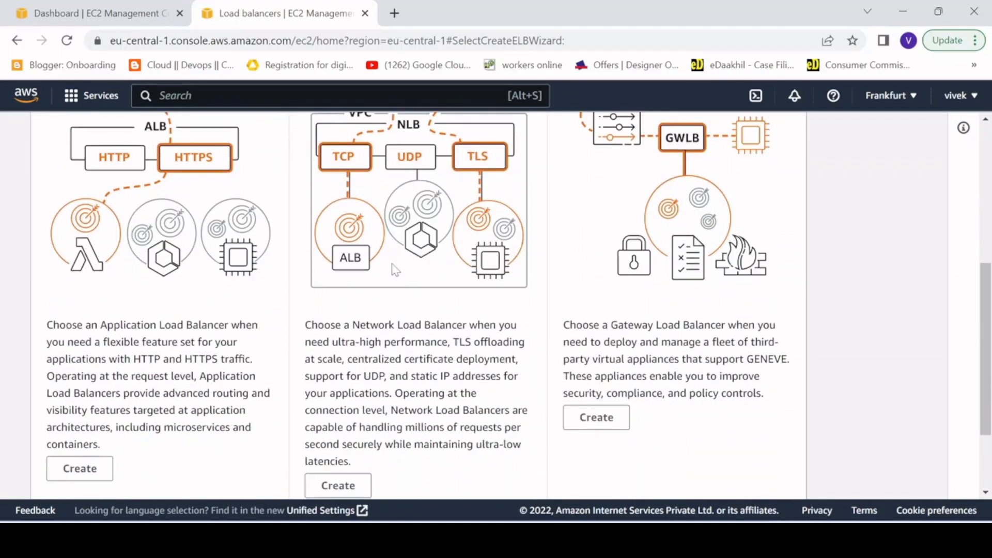
click(361, 372)
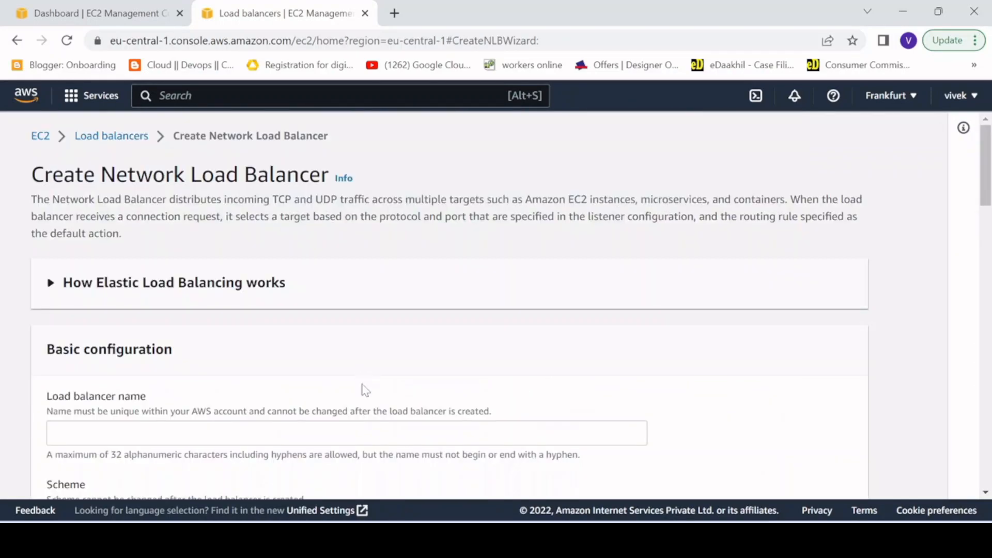
Step: Name the load balancer RDS-NLB and set its scheme to Internal
scroll(288, 368, down, 3)
click(248, 278)
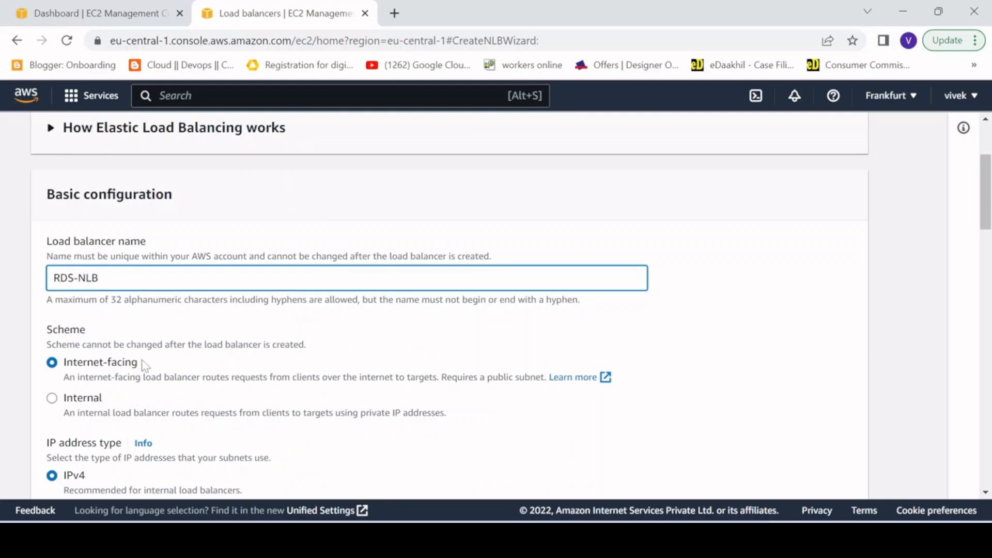
scroll(137, 377, down, 2)
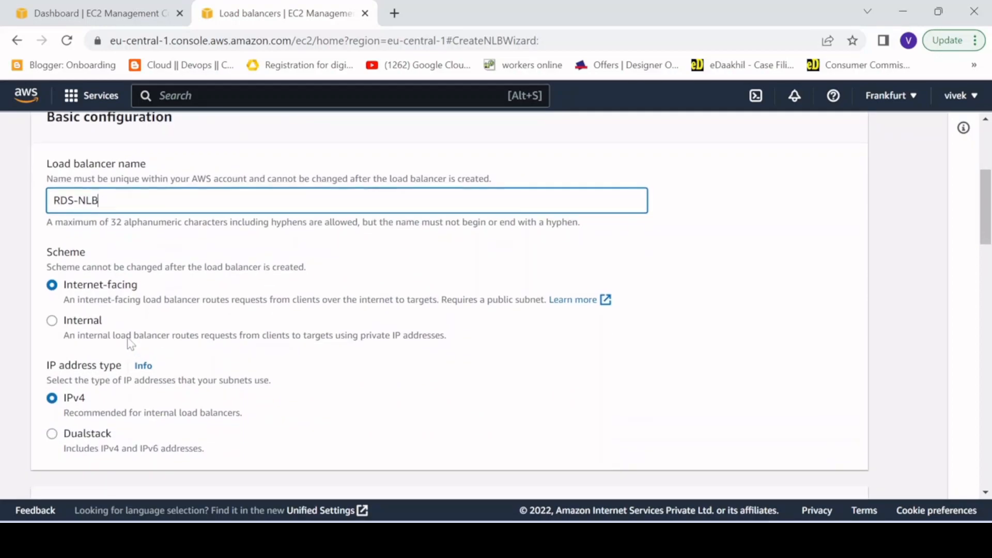
click(53, 322)
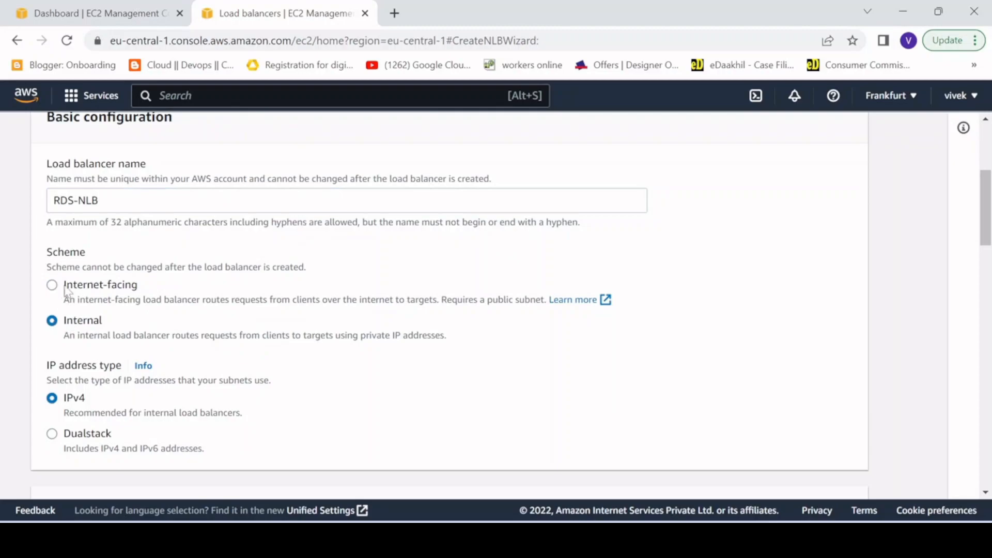
Step: Select myVPC as the VPC in the load balancer's network mapping
scroll(104, 303, down, 5)
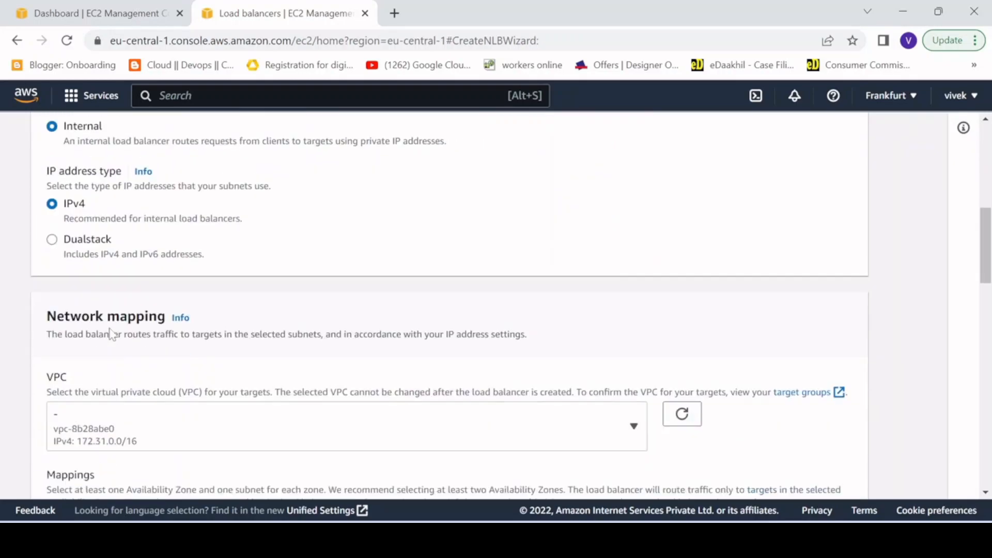
scroll(574, 305, down, 2)
click(618, 318)
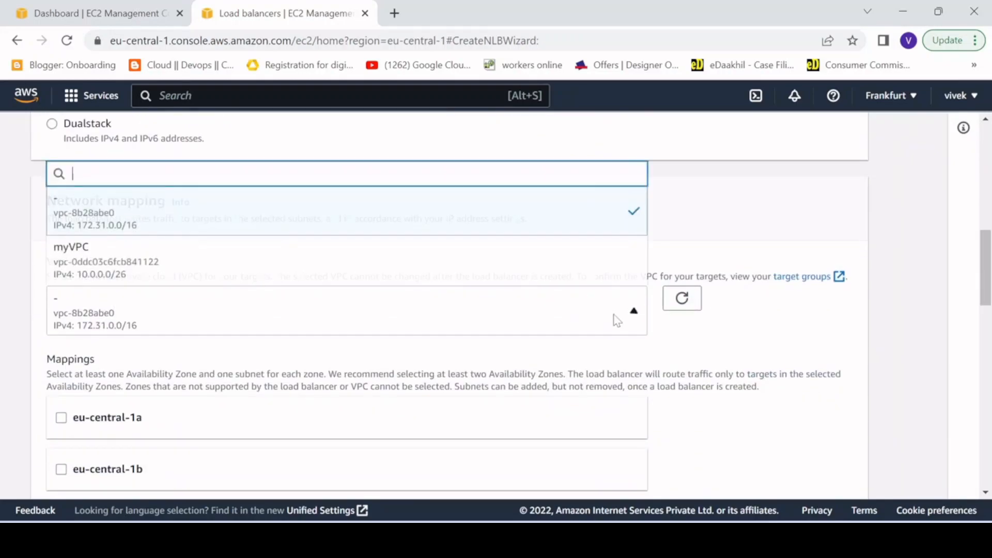
click(155, 263)
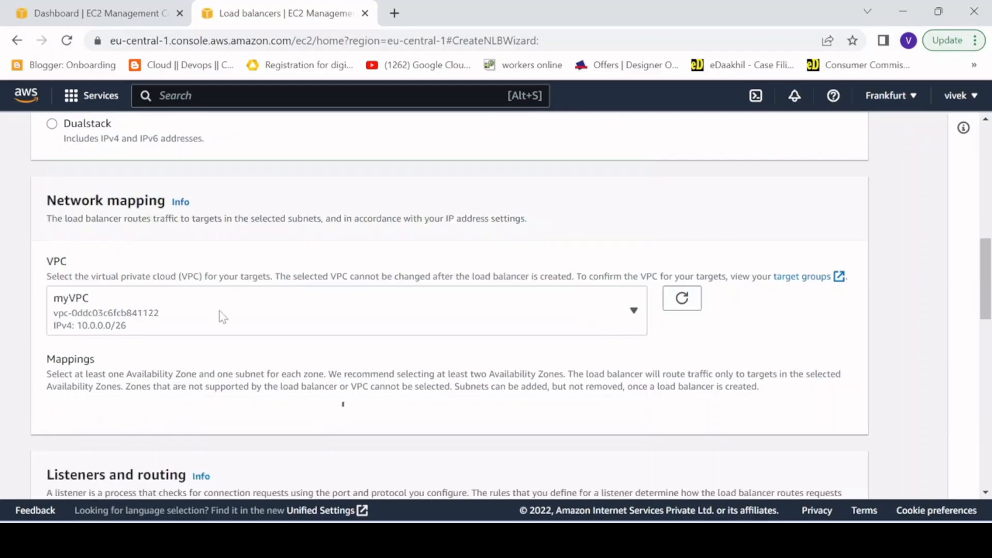
Step: Map the load balancer to eu-central-1a with subnet privateA and eu-central-1b with subnet private2
scroll(241, 312, down, 3)
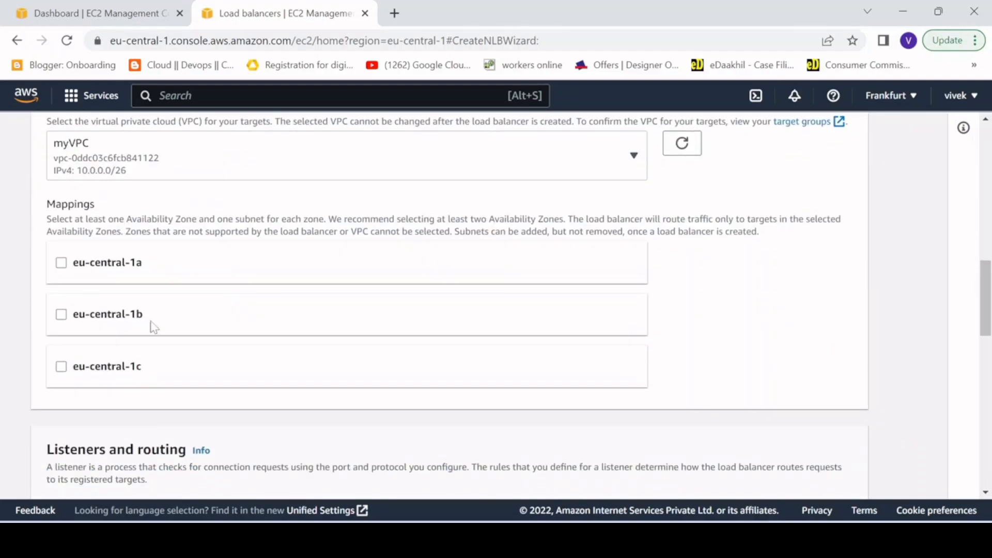
click(61, 263)
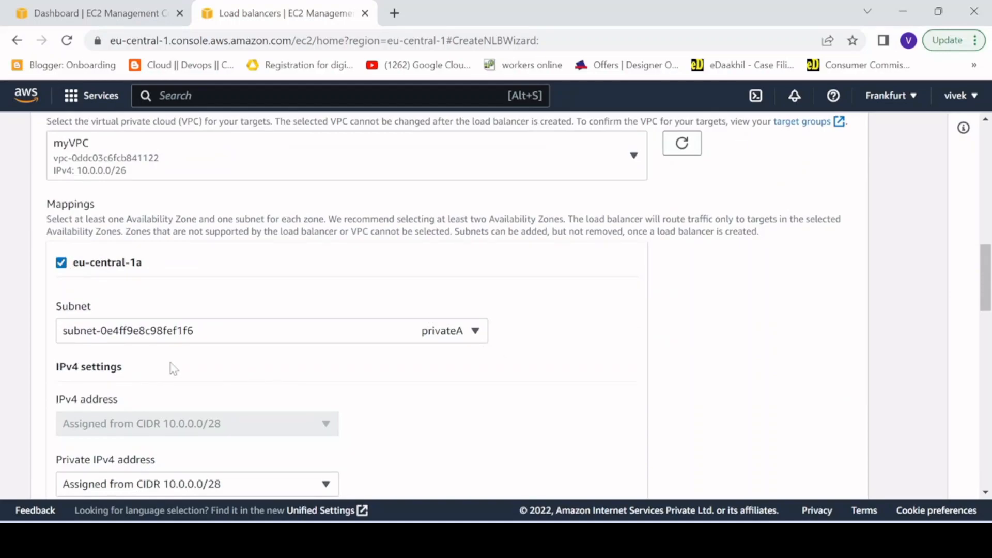
scroll(170, 368, down, 2)
scroll(138, 357, down, 1)
scroll(139, 356, down, 2)
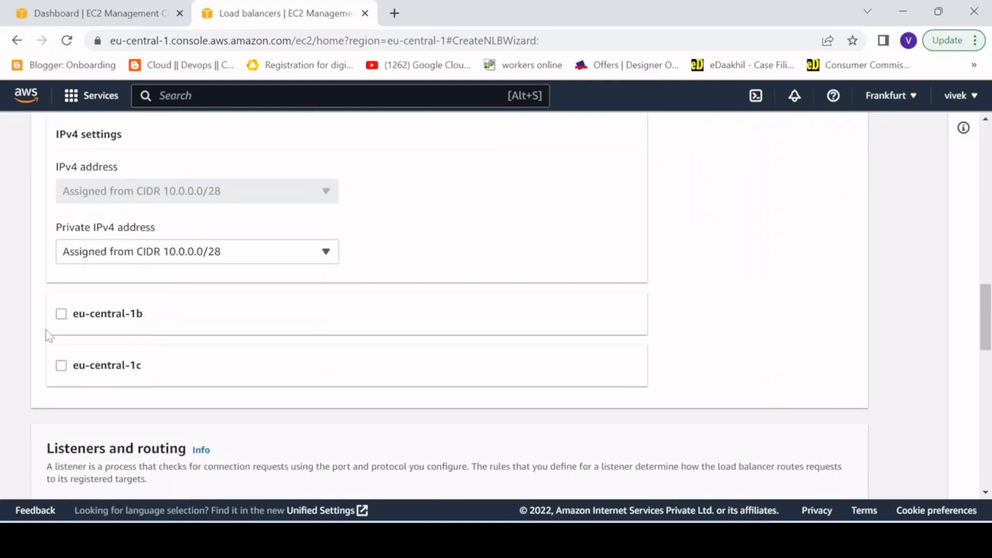
click(61, 313)
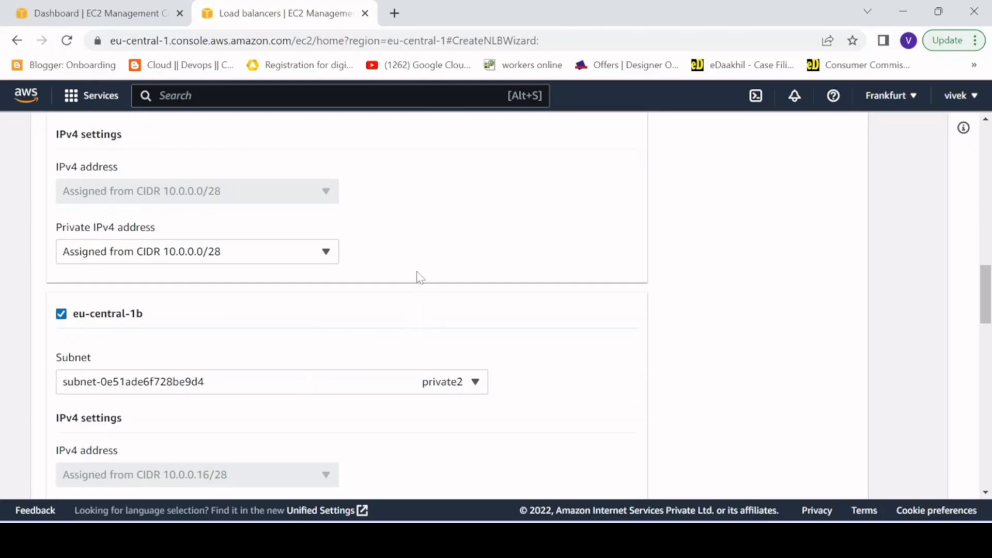
scroll(418, 275, up, 1)
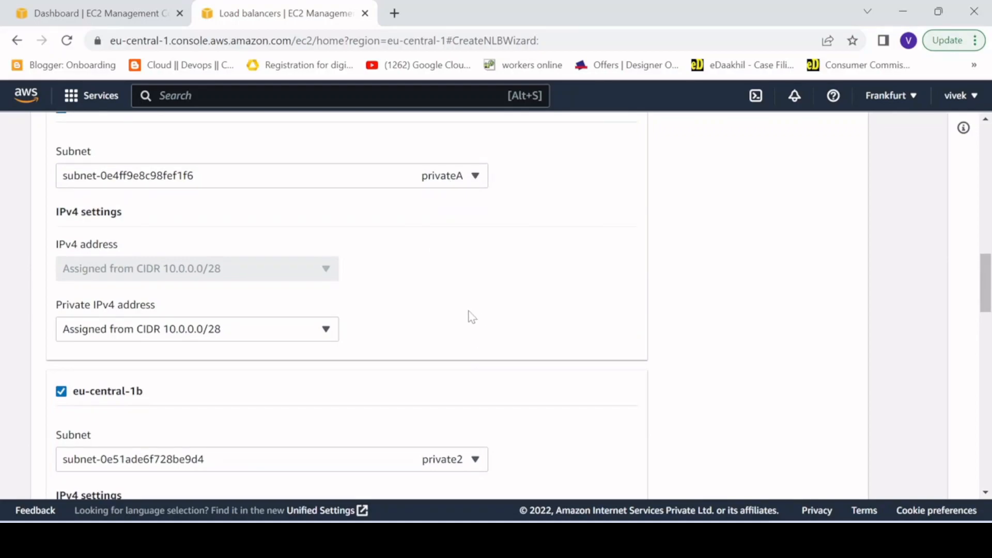
Step: Set the port of the load balancer's TCP listener to 1521
scroll(469, 319, down, 8)
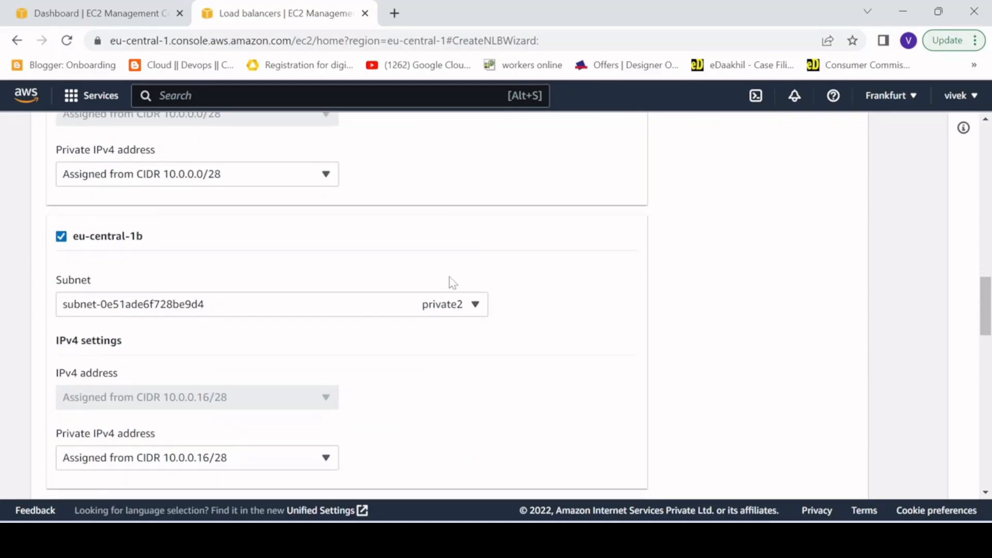
scroll(453, 282, down, 3)
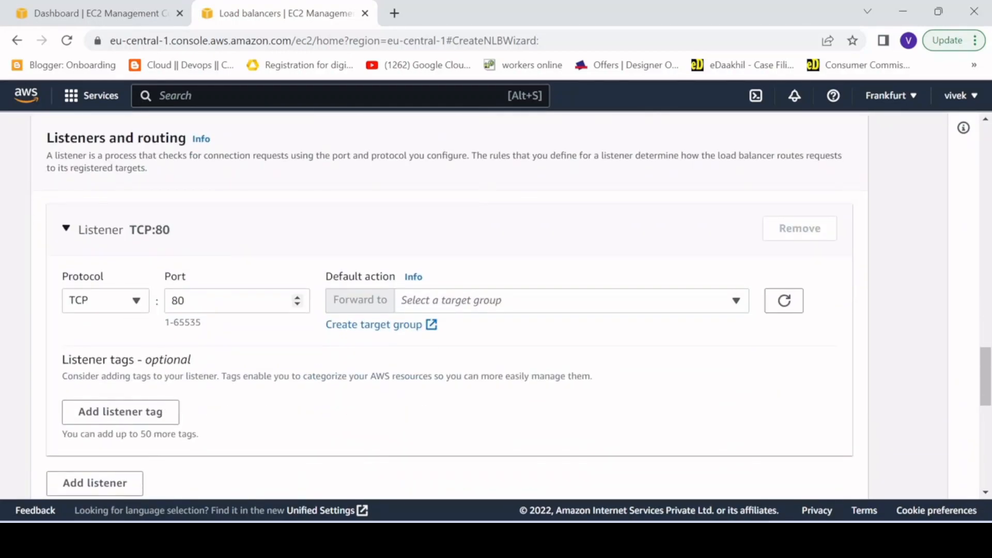
click(198, 301)
key(BackSpace)
key(BackSpace)
text(1521)
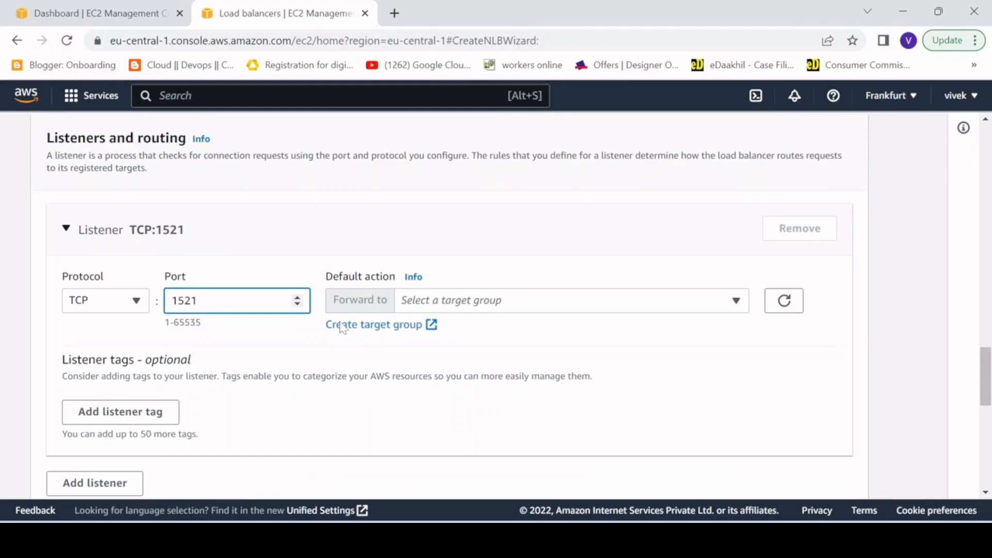
click(519, 333)
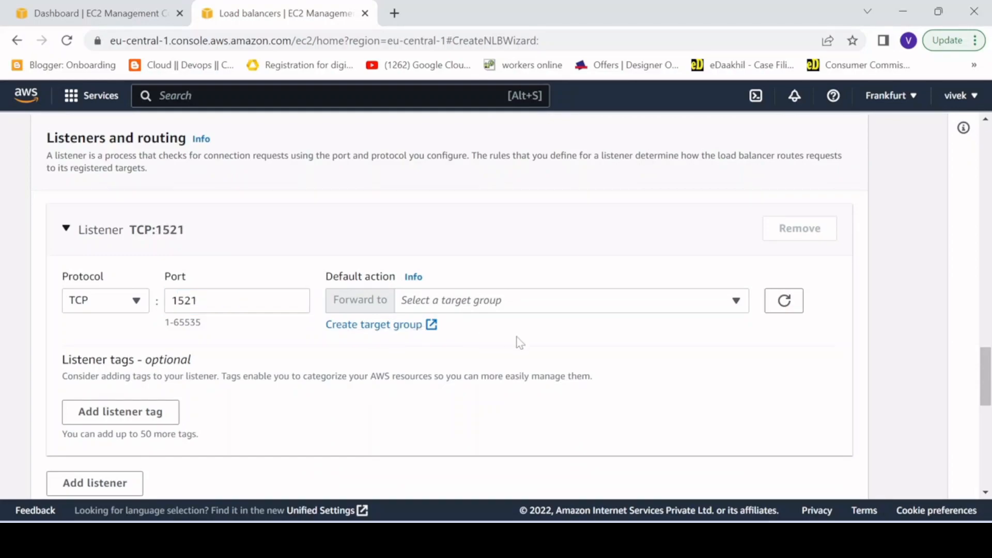
Step: Start creating a target group for the listener's default action and choose IP addresses as the target type
click(363, 332)
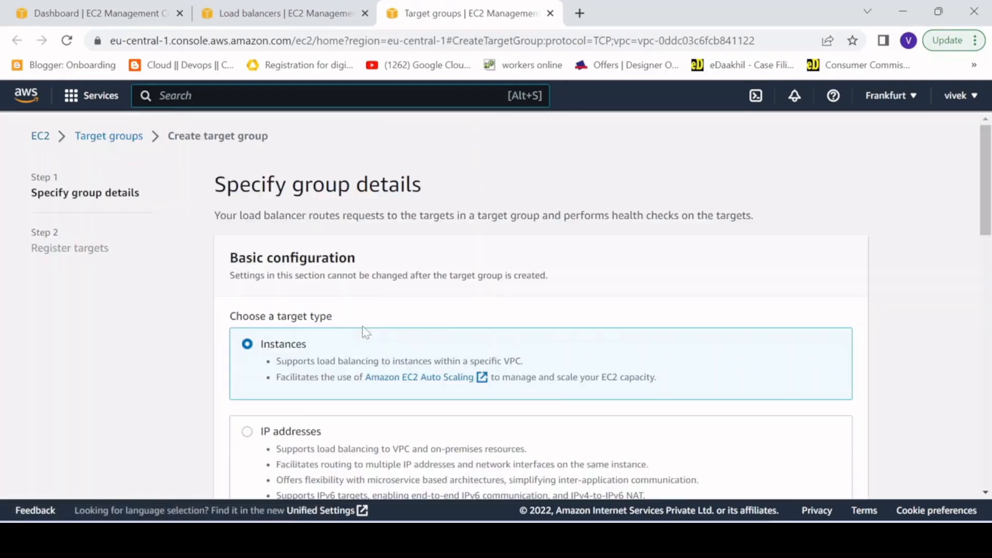
scroll(398, 283, down, 3)
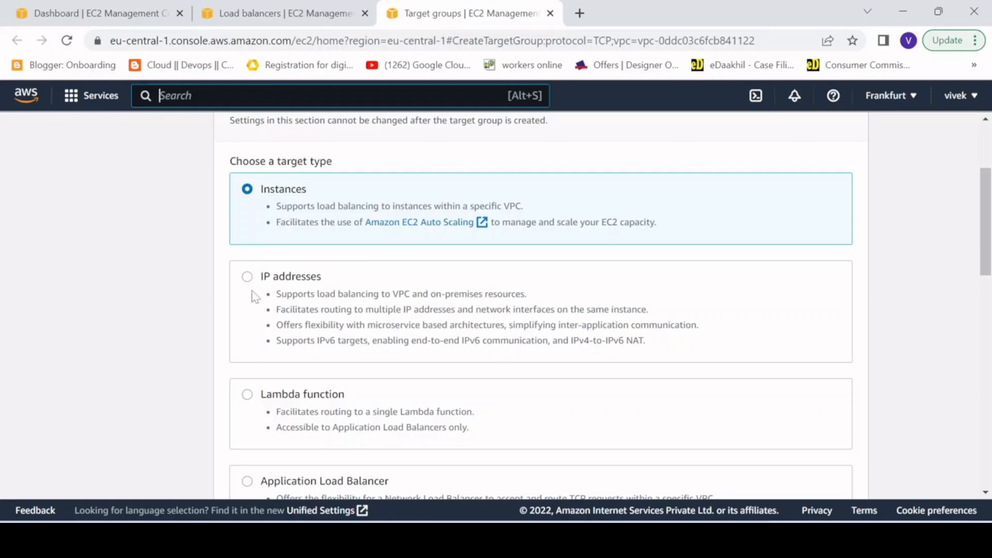
click(247, 278)
scroll(323, 260, down, 2)
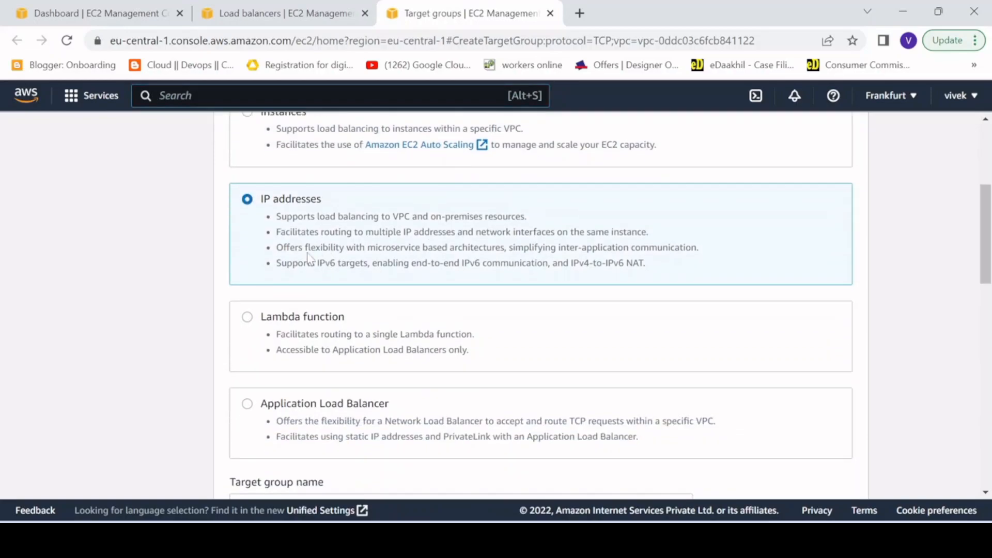
scroll(305, 284, down, 6)
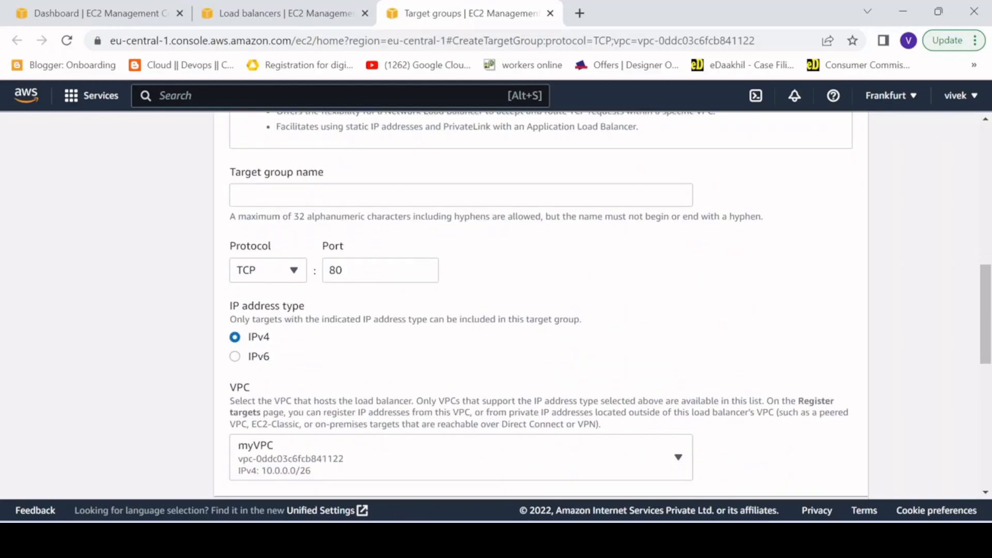
Step: Set the target group's TCP port to 1521 and try to continue to target registration
double_click(336, 270)
key(BackSpace)
text(1521)
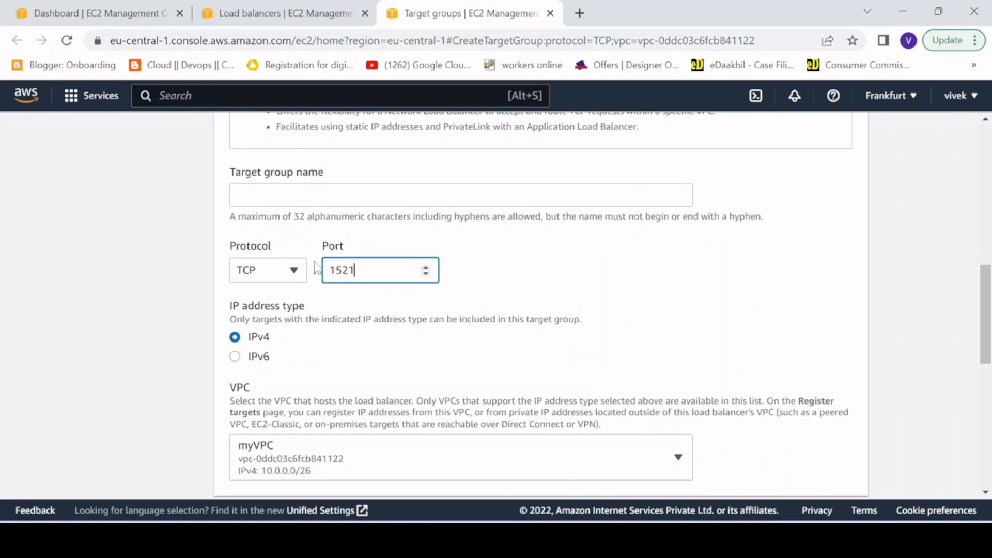
click(657, 267)
scroll(662, 269, down, 3)
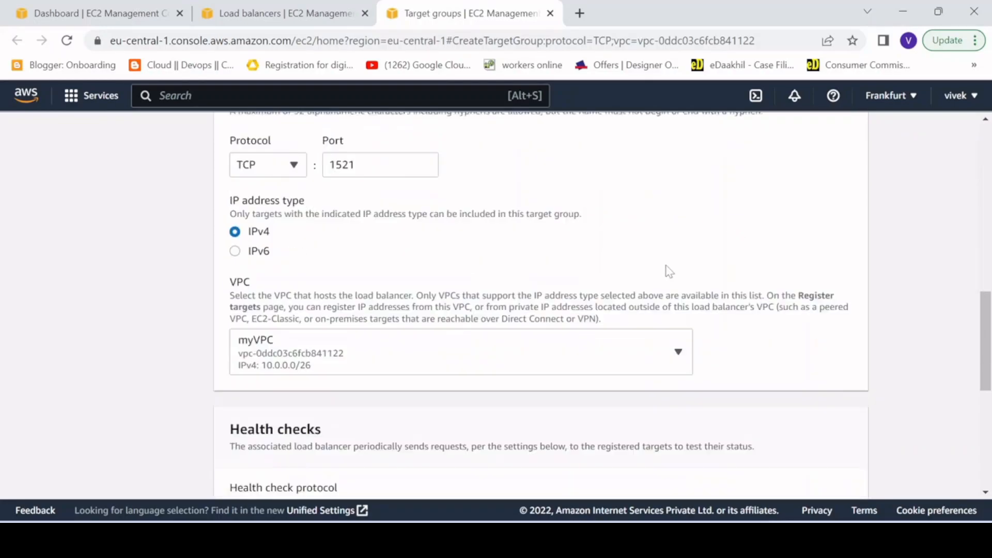
scroll(544, 328, down, 6)
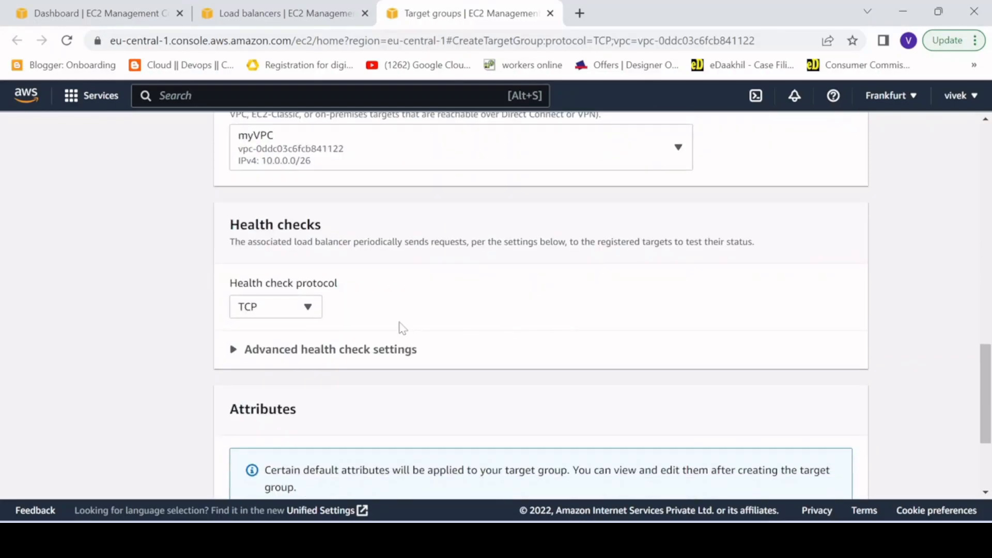
click(834, 466)
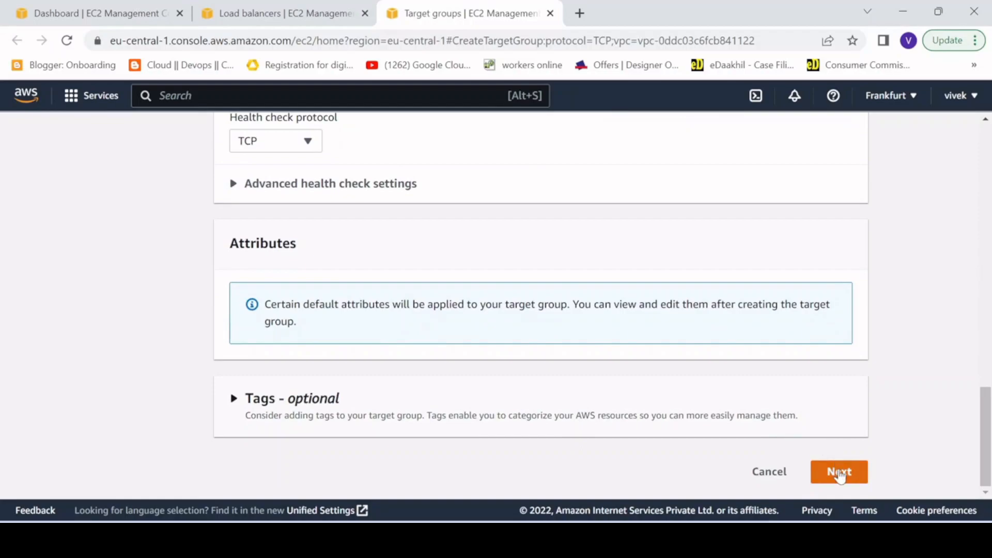
Step: Name the target group TG1 and continue to the IP address and port fields for registering targets
click(330, 283)
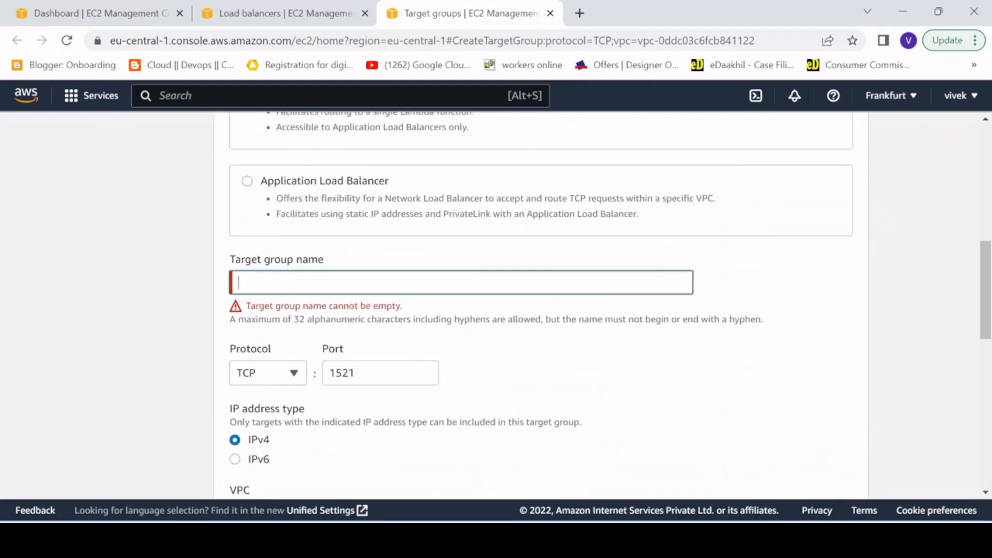
text(TG1)
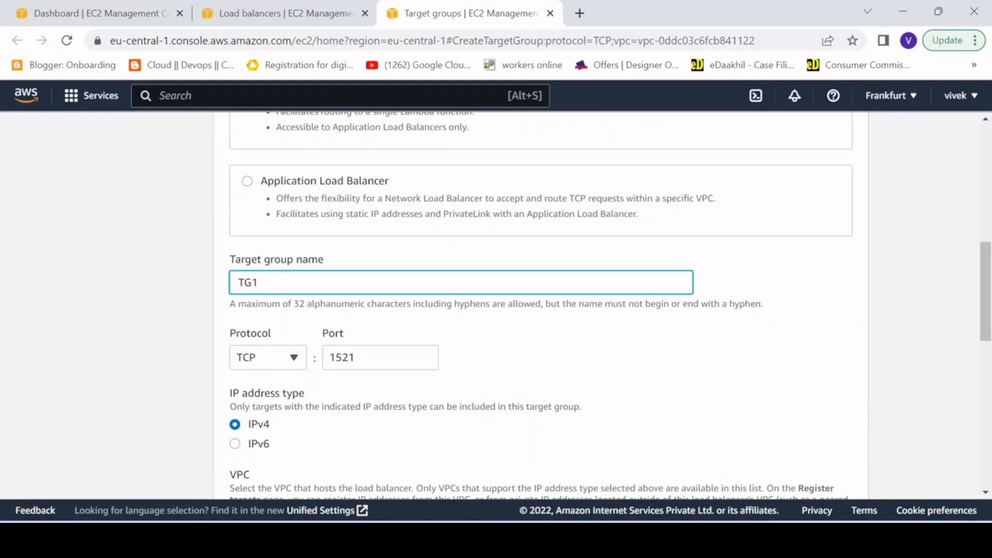
scroll(398, 306, down, 3)
scroll(394, 228, down, 3)
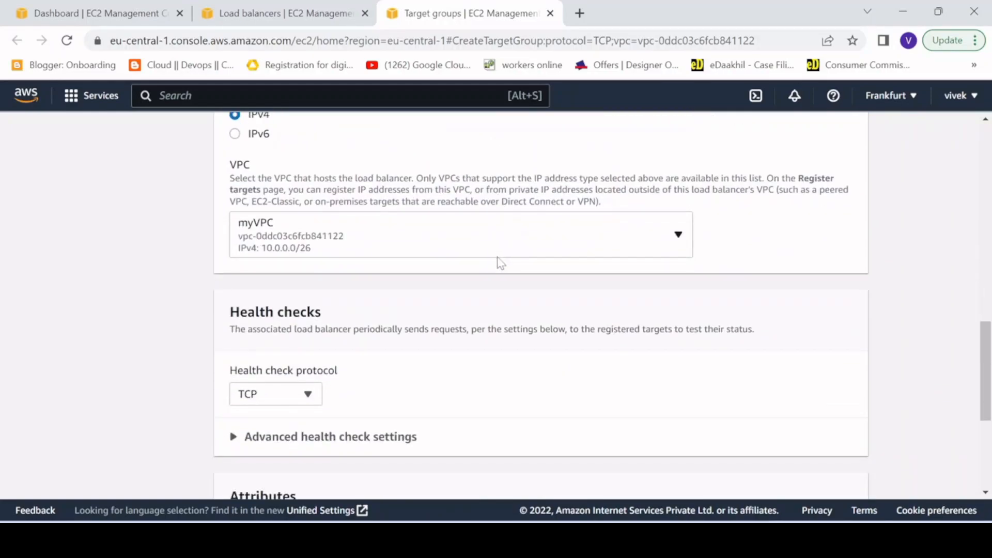
scroll(501, 262, down, 5)
scroll(770, 432, down, 1)
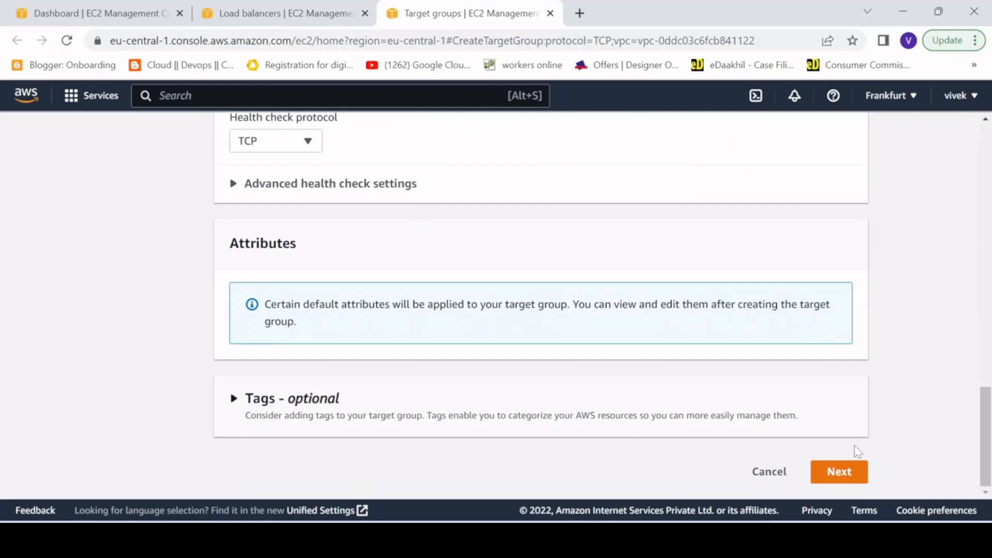
click(854, 475)
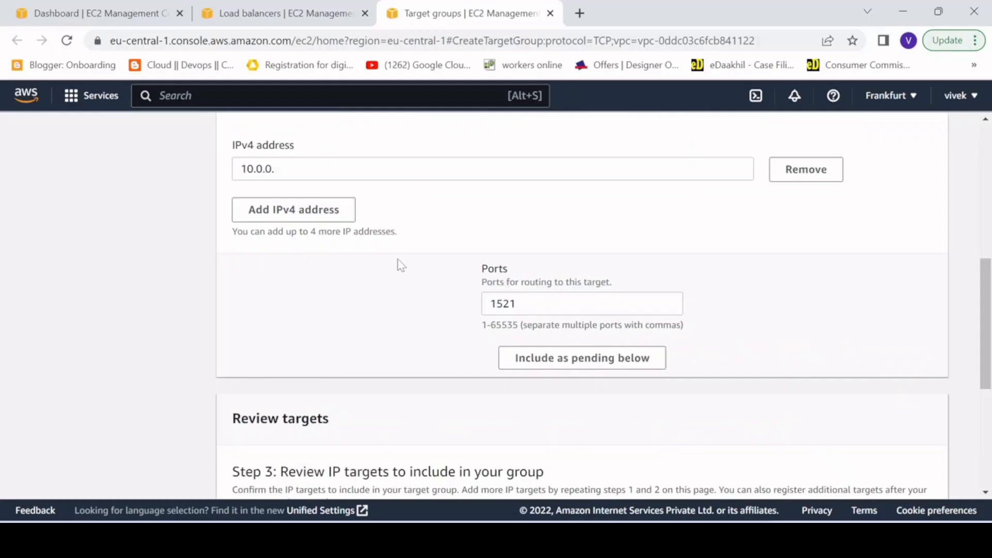
scroll(318, 221, up, 1)
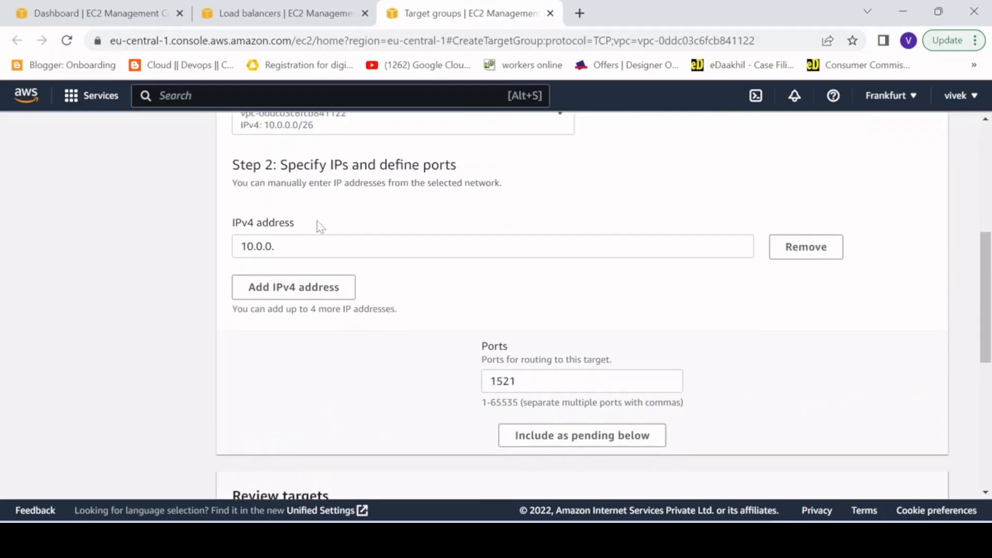
Step: Create the target group without registering any IP targets
scroll(324, 237, down, 6)
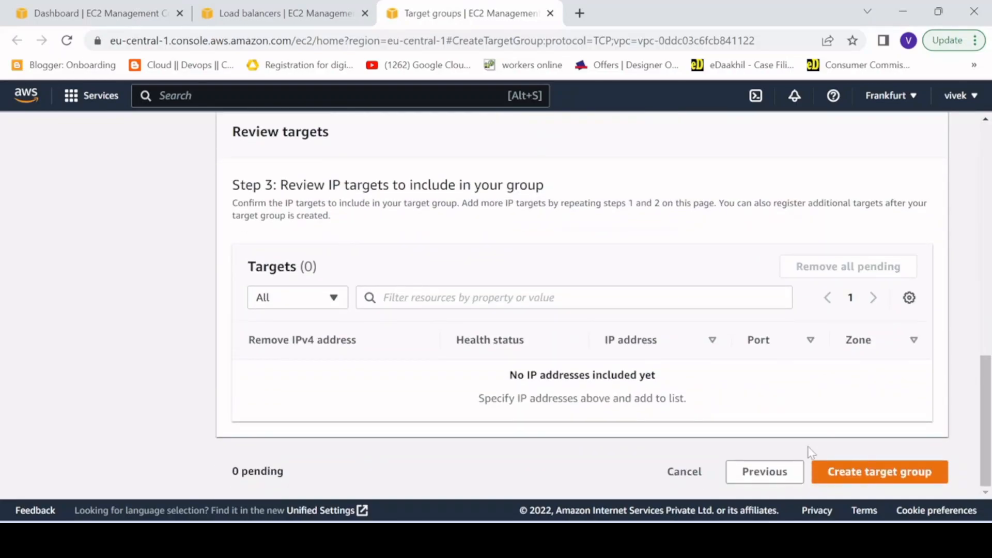
click(847, 473)
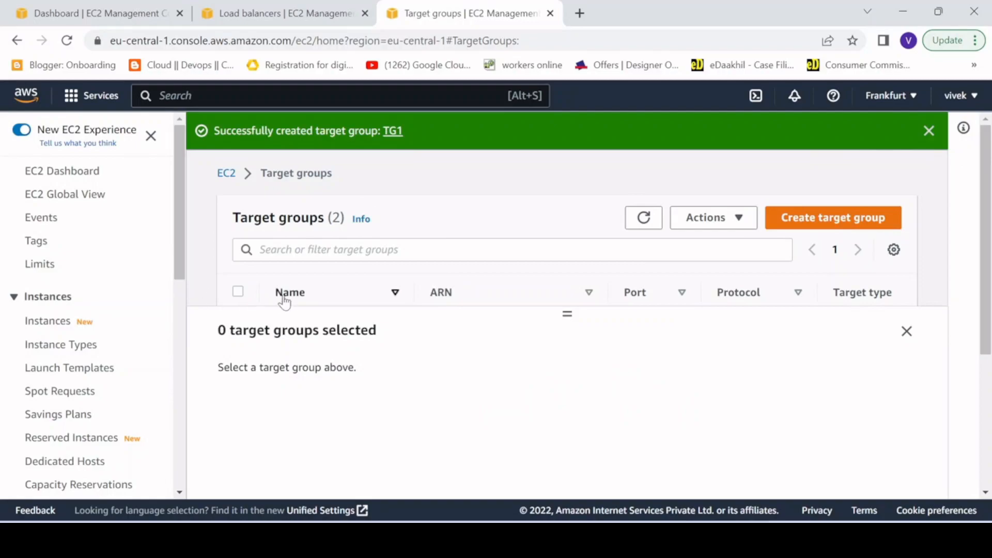
Step: Delete the RDStg target group and confirm its deletion
drag(566, 315, 563, 443)
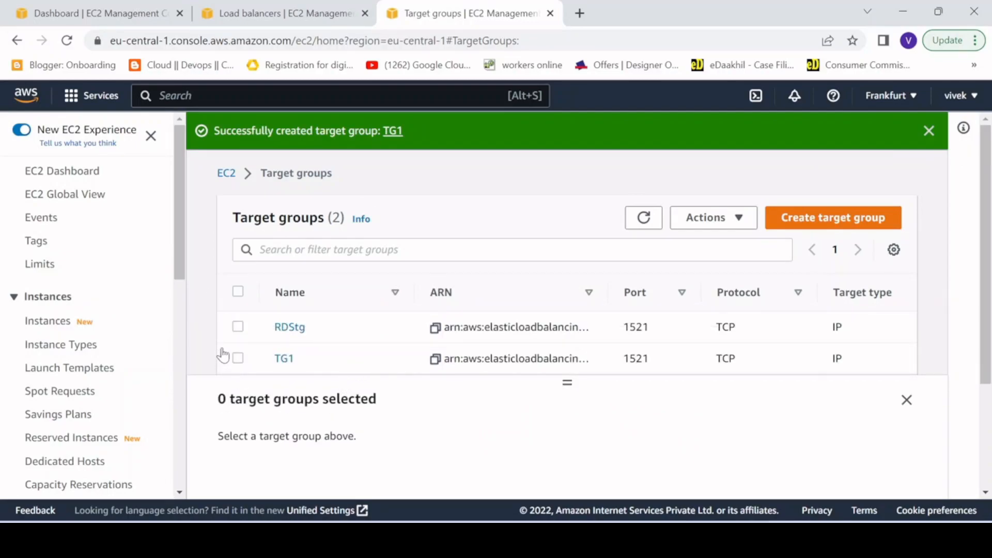
click(238, 328)
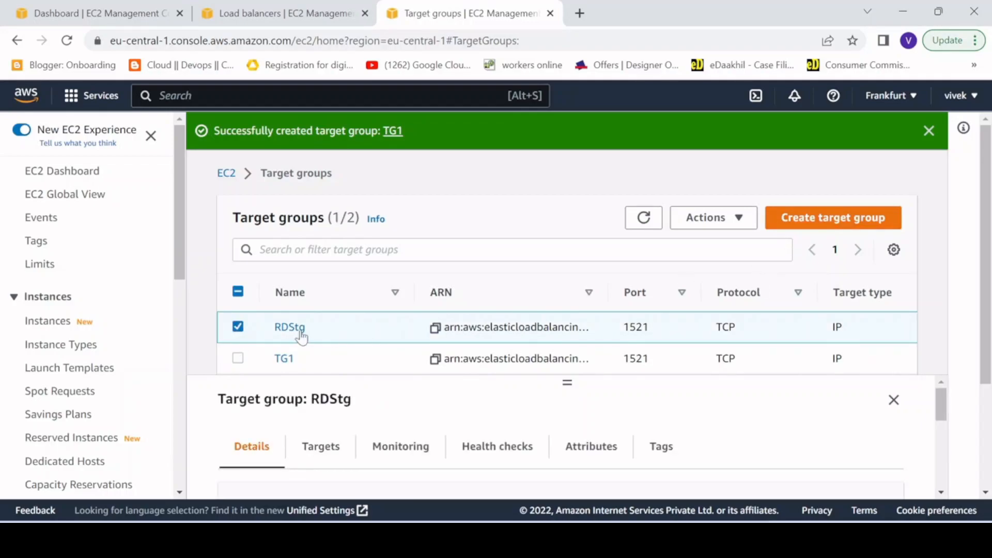
click(716, 218)
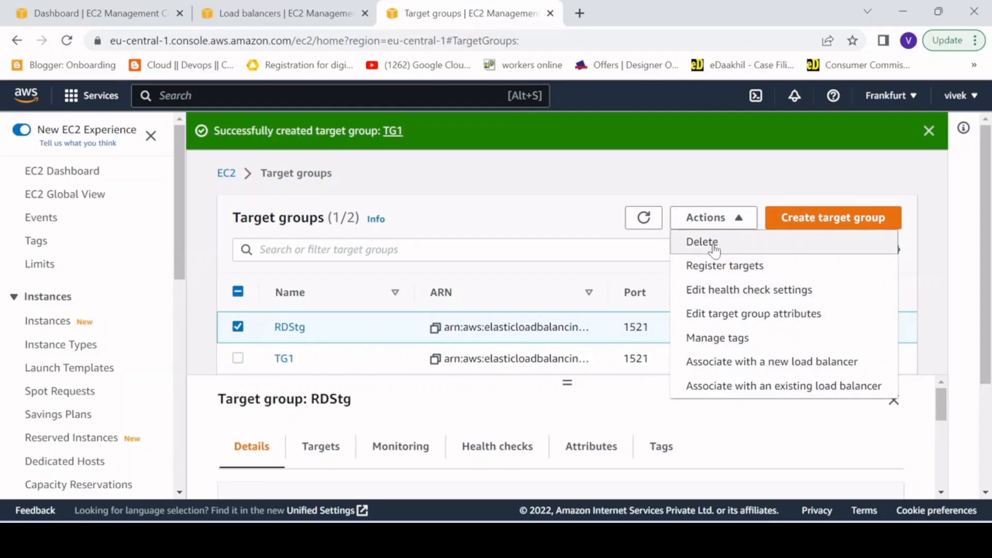
click(714, 244)
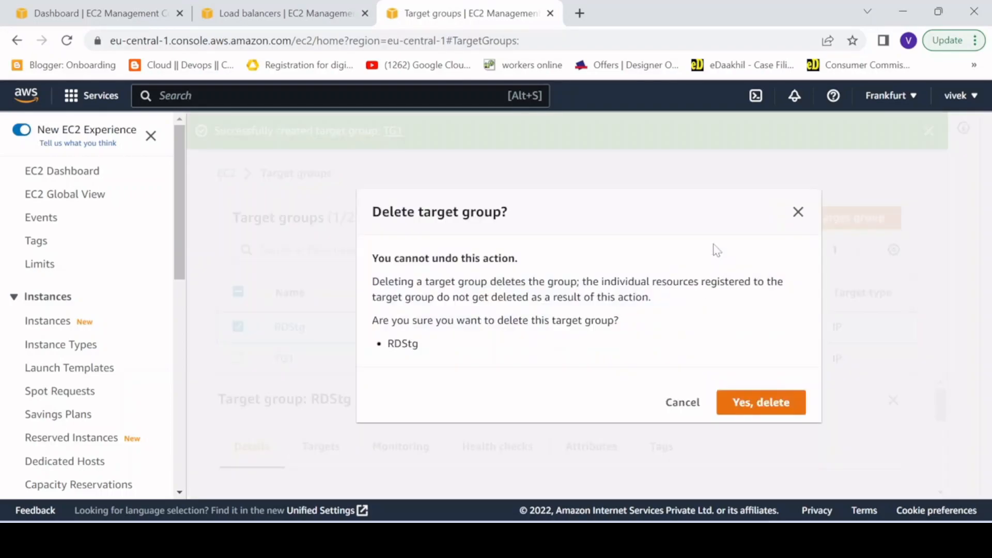
click(745, 406)
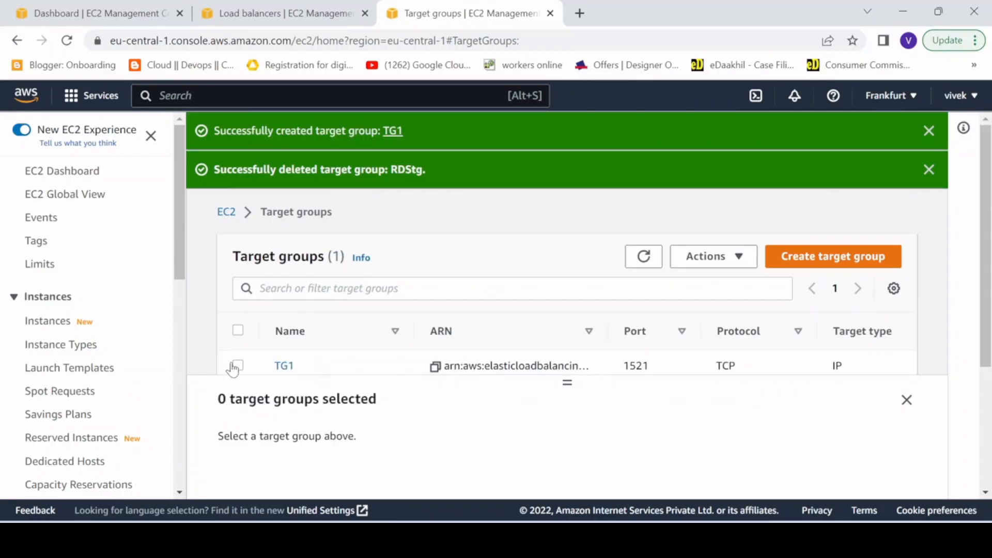
Step: Return to the load balancer setup, refresh the available target groups and forward the TCP:1521 listener to TG1
click(907, 401)
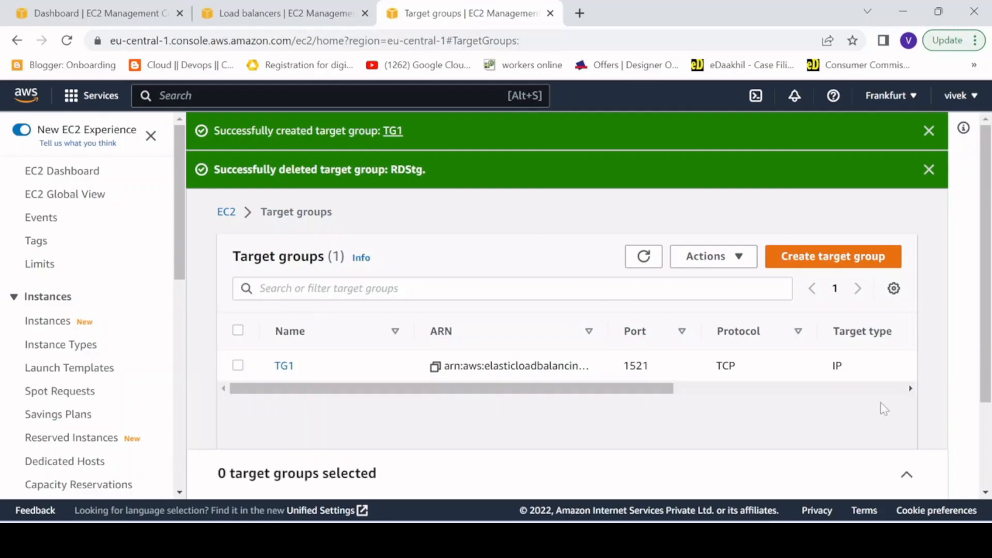
click(238, 366)
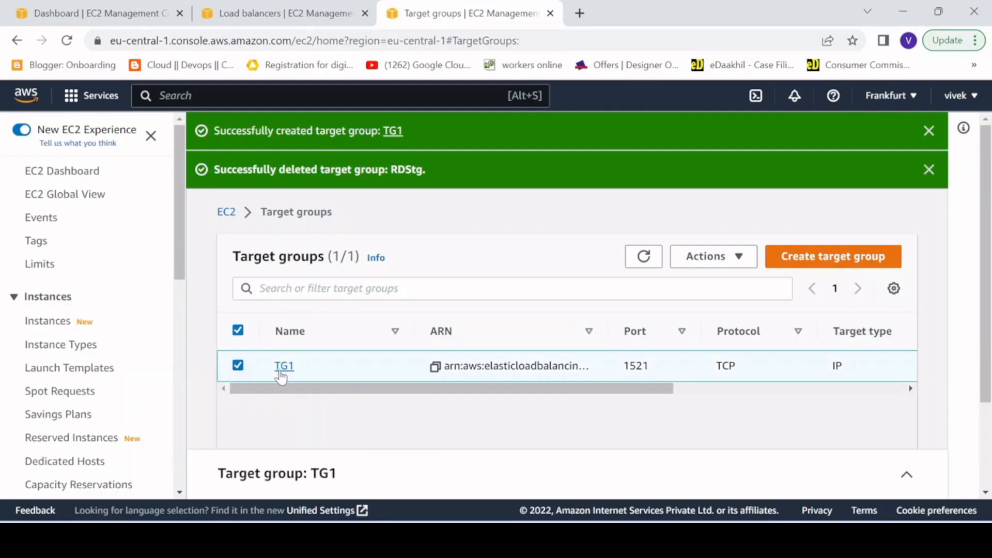
click(299, 16)
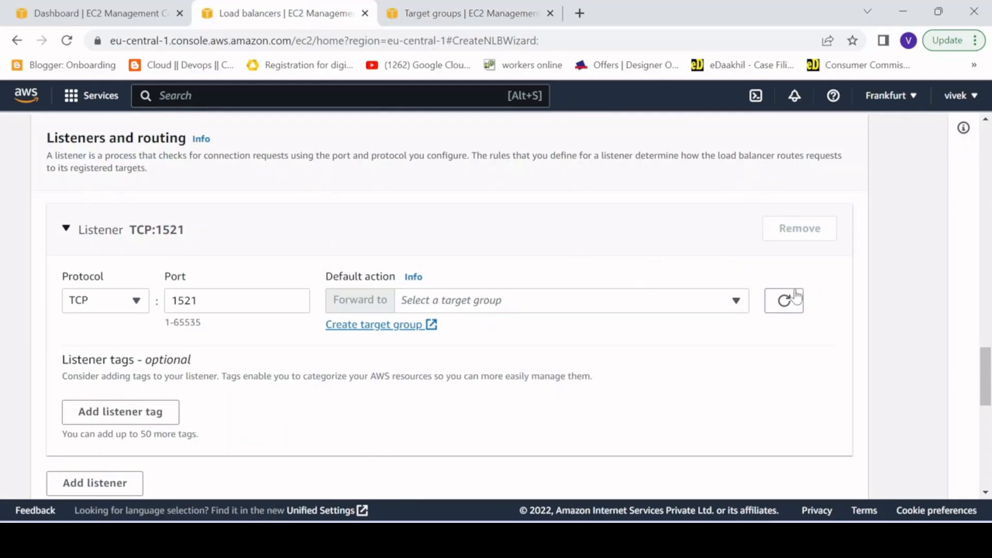
click(785, 303)
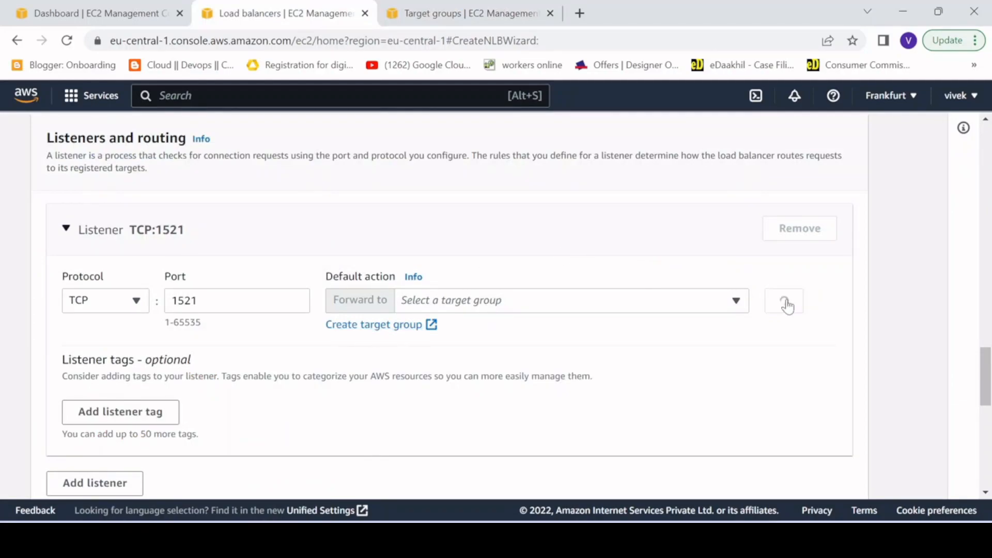
click(728, 309)
click(421, 362)
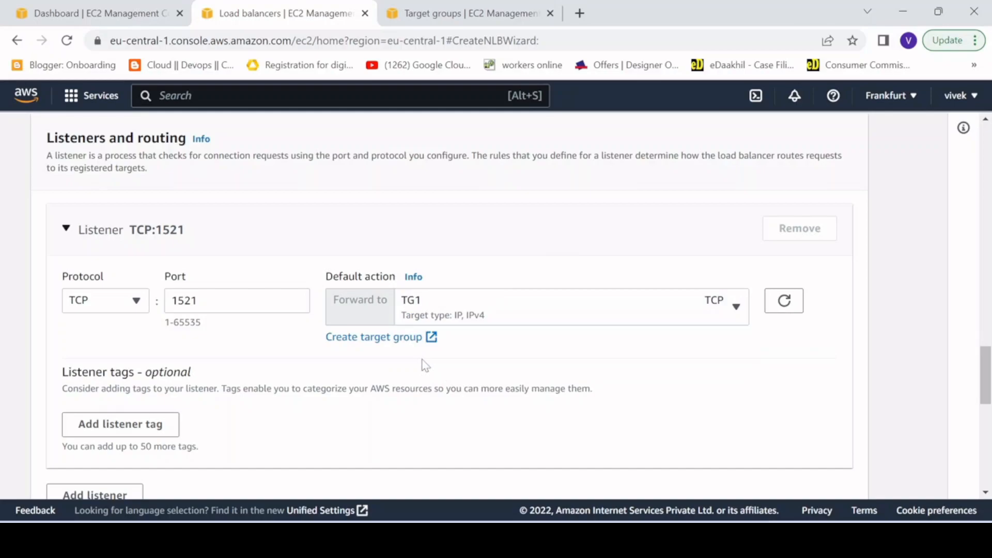
Step: Create the RDS-NLB network load balancer with the configured settings
scroll(295, 372, down, 3)
scroll(297, 326, down, 7)
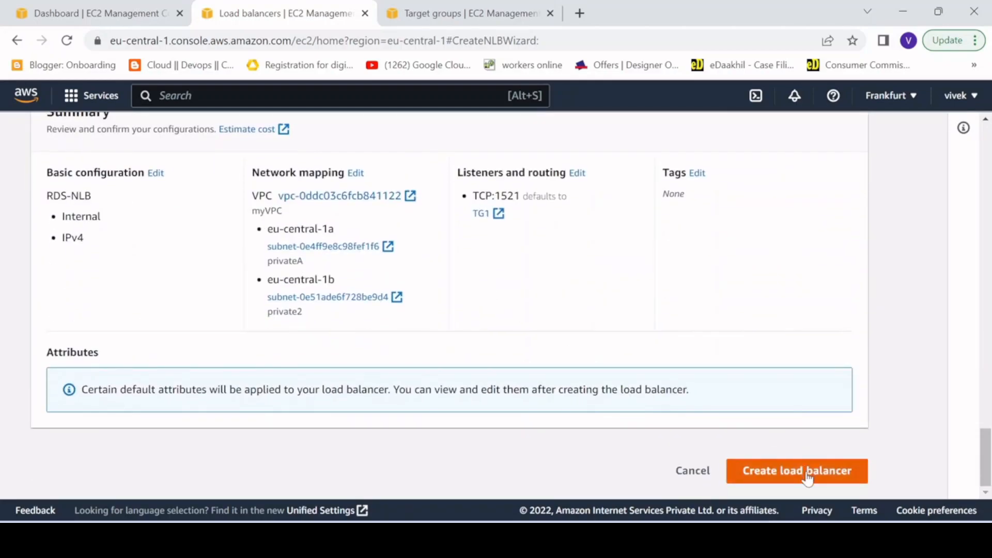
click(805, 471)
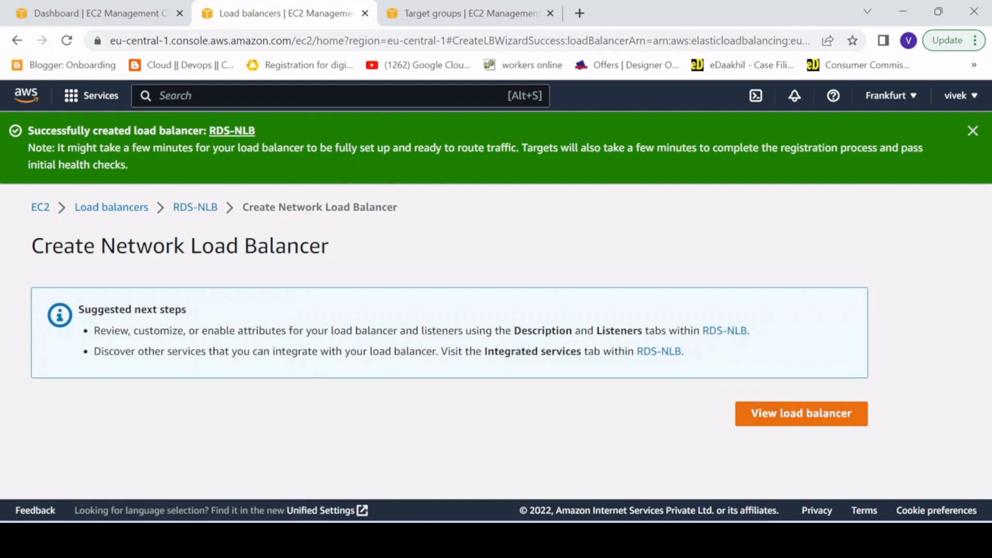
Step: Open the RDS-NLB load balancer's details and examine its TCP:1521 listener, including the default routing rule
click(971, 134)
click(791, 343)
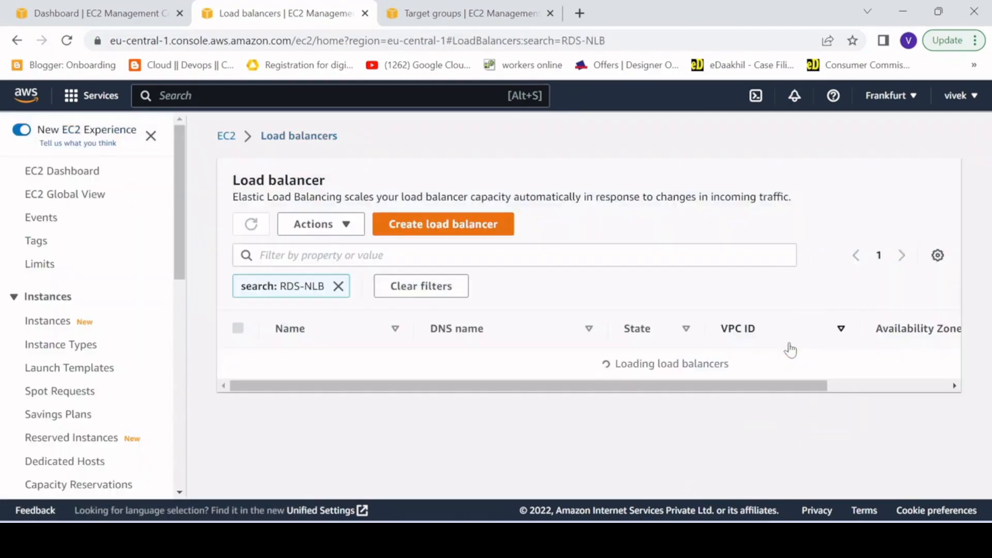
click(287, 379)
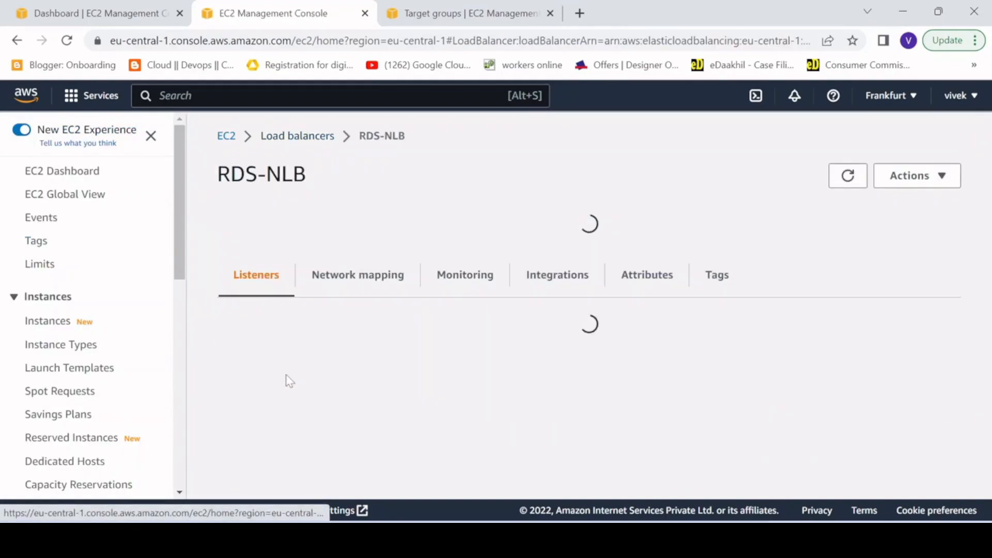
scroll(321, 288, down, 6)
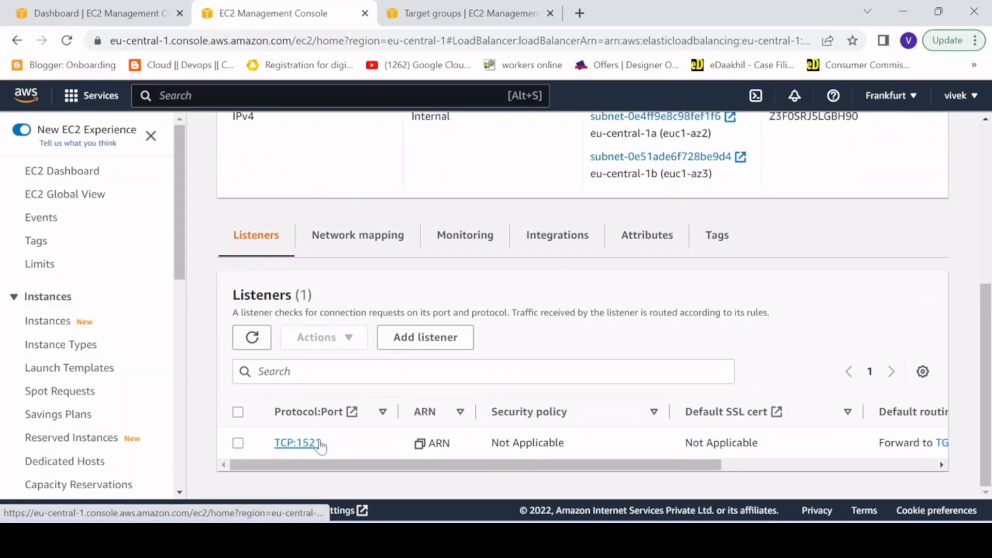
drag(638, 467, 860, 468)
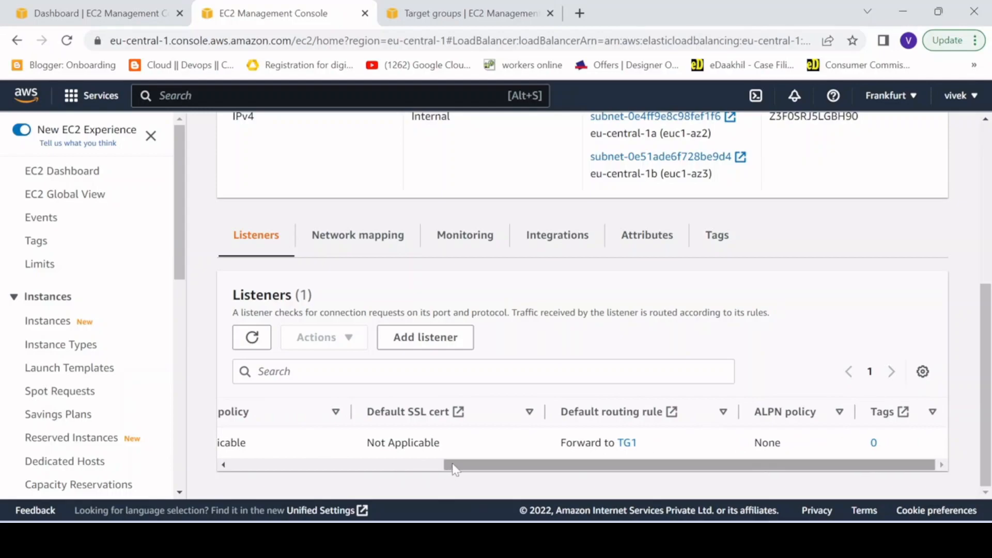
click(397, 470)
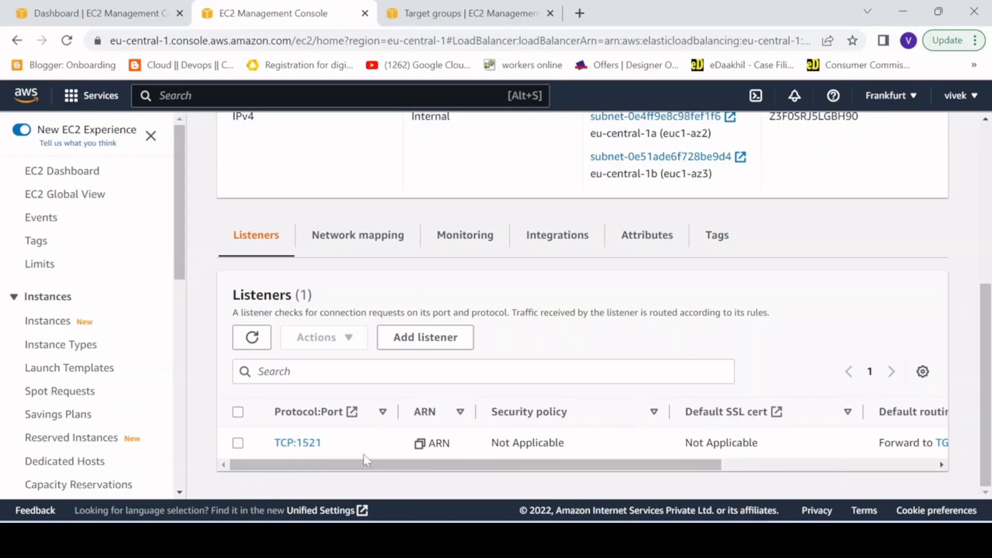
drag(368, 468, 658, 447)
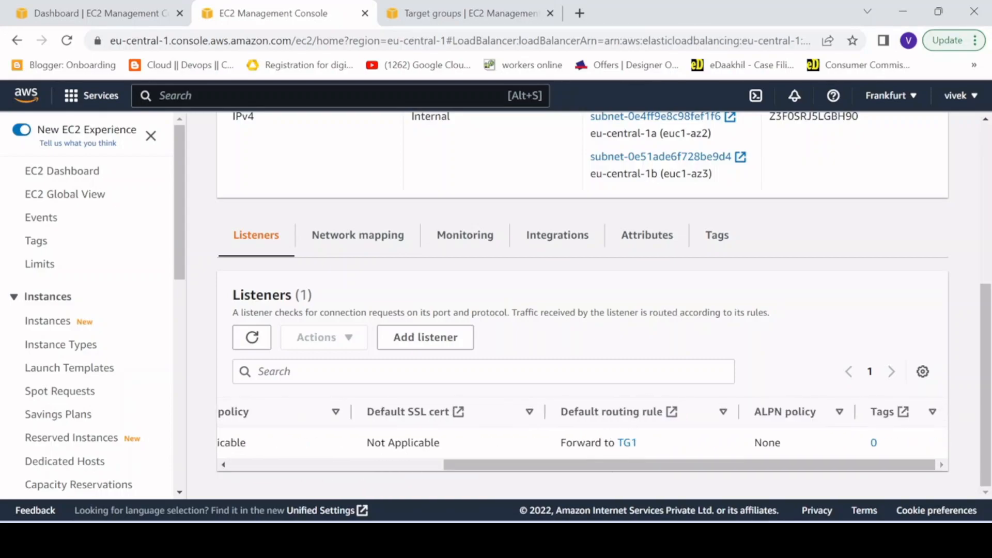
Step: Open target group TG1 from the listener's default routing rule and review its target health and registered targets
click(627, 443)
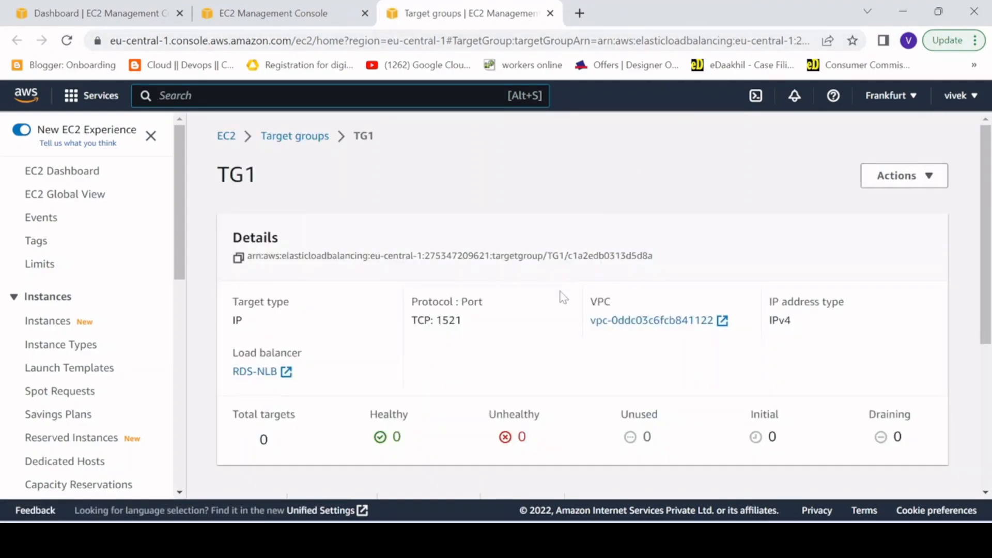
scroll(566, 292, down, 2)
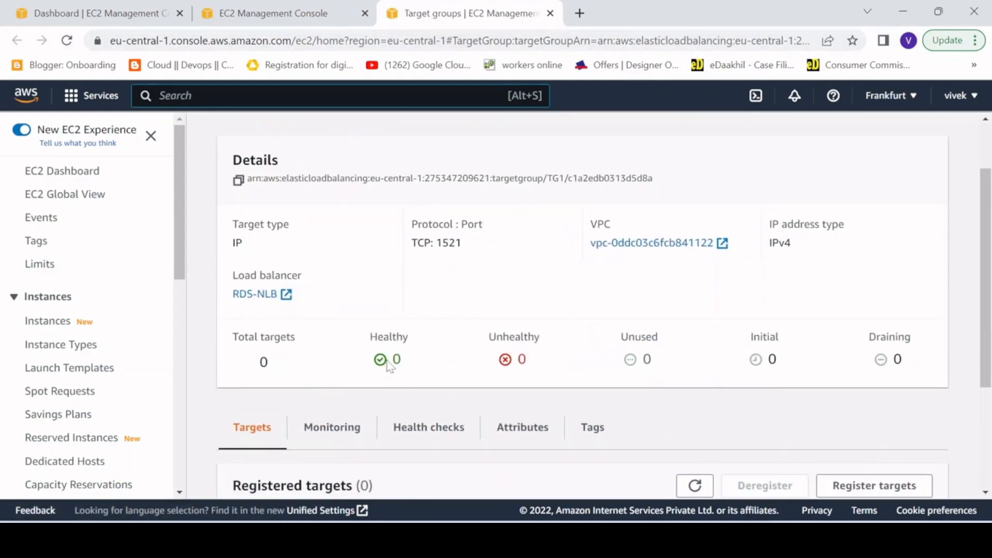
scroll(587, 372, down, 3)
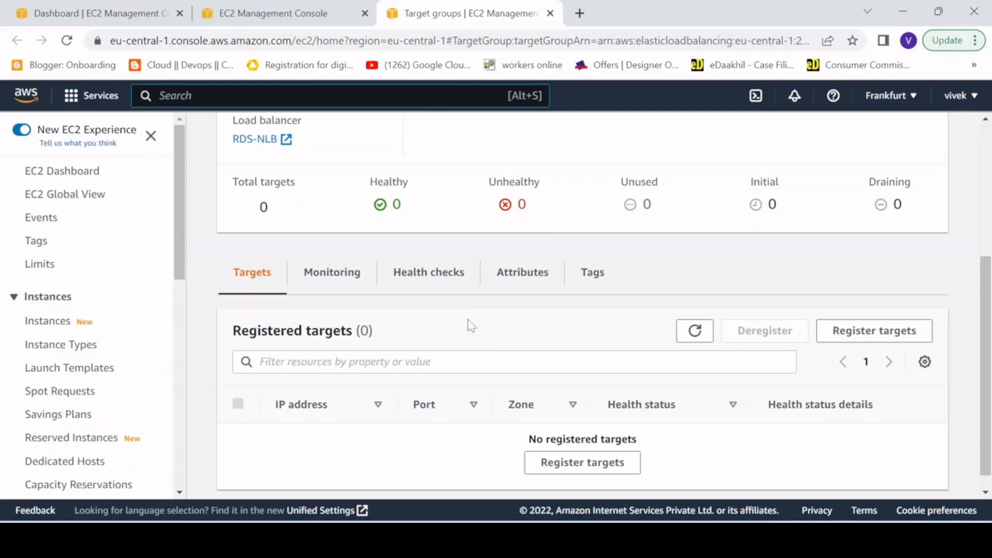
Step: Go to the RDS service, dismiss the Multi-AZ deployment notice and open the testdb database instance
click(101, 21)
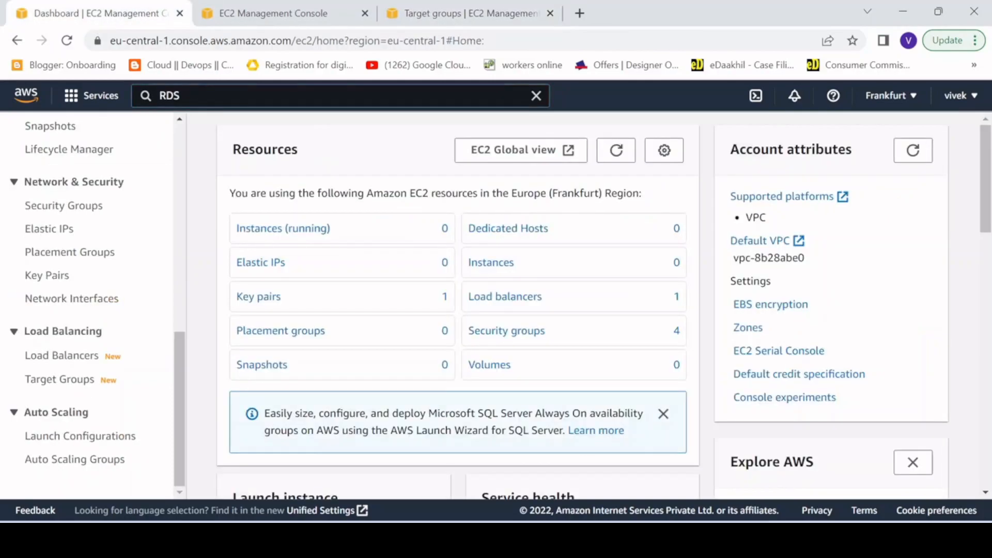
click(181, 96)
key(Return)
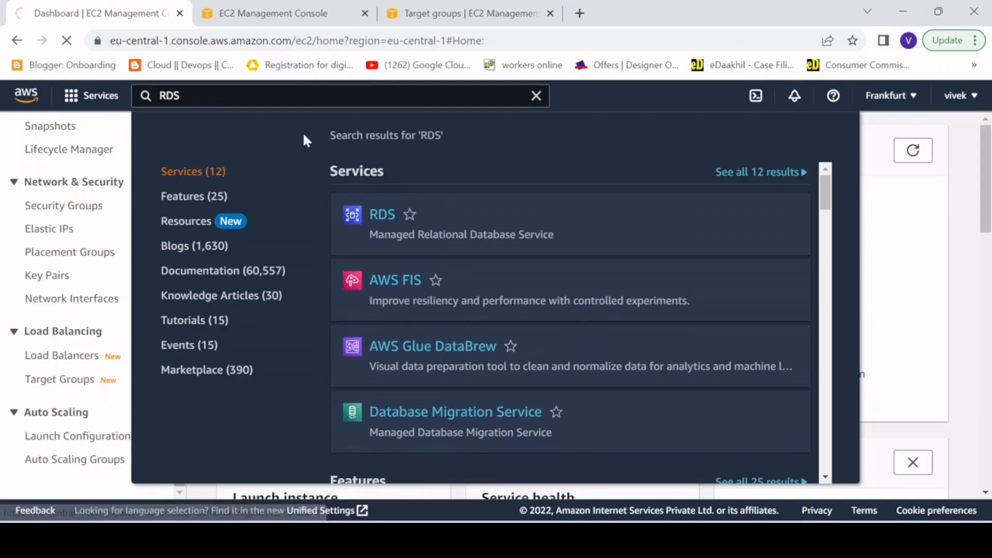
mouse_move(379, 222)
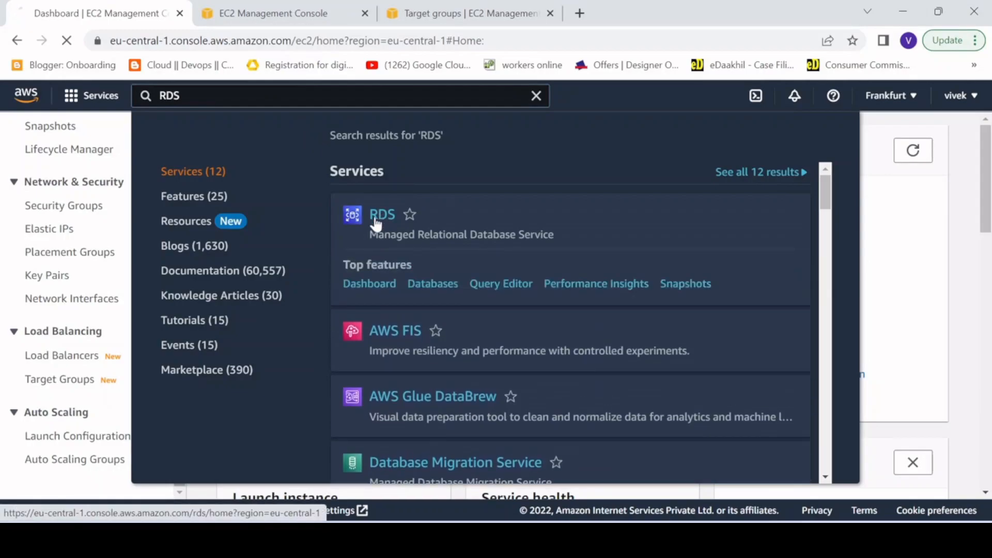
click(890, 196)
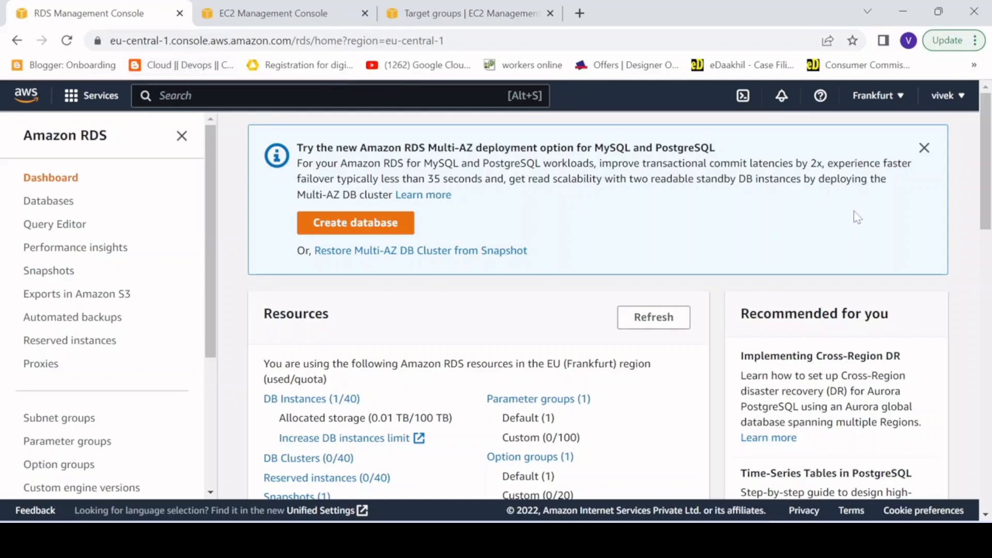
click(925, 147)
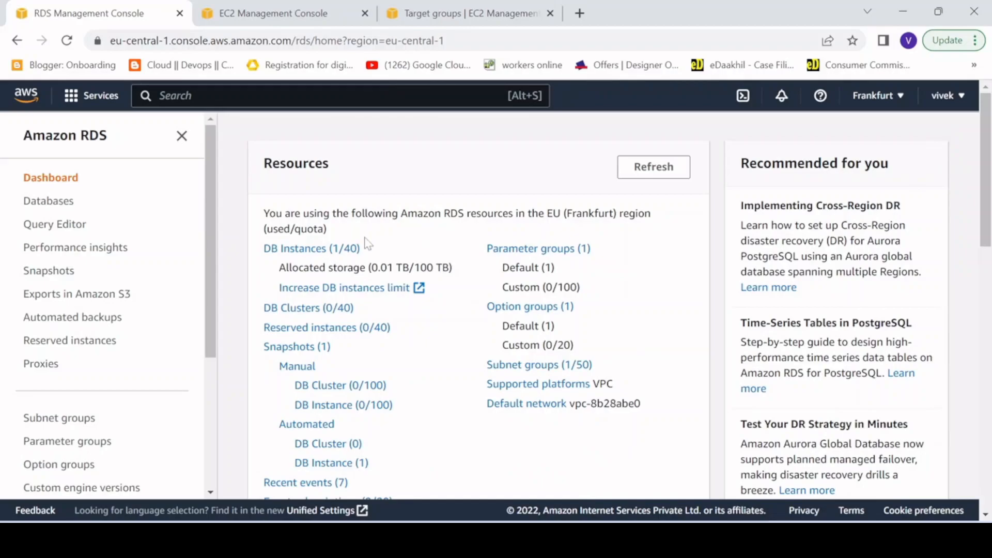
click(343, 251)
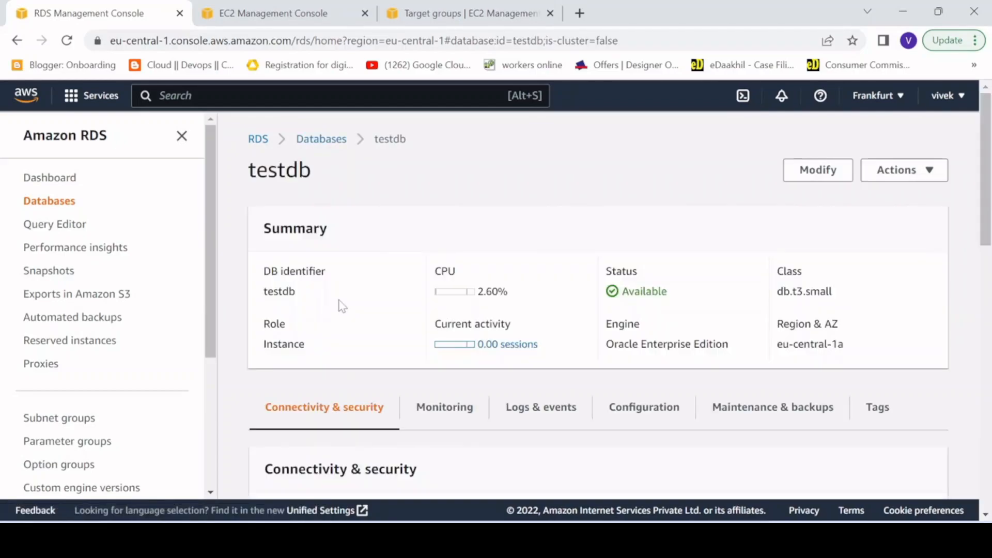
Step: Review testdb's connectivity and security details and select its full endpoint address
scroll(346, 302, down, 4)
scroll(347, 299, down, 2)
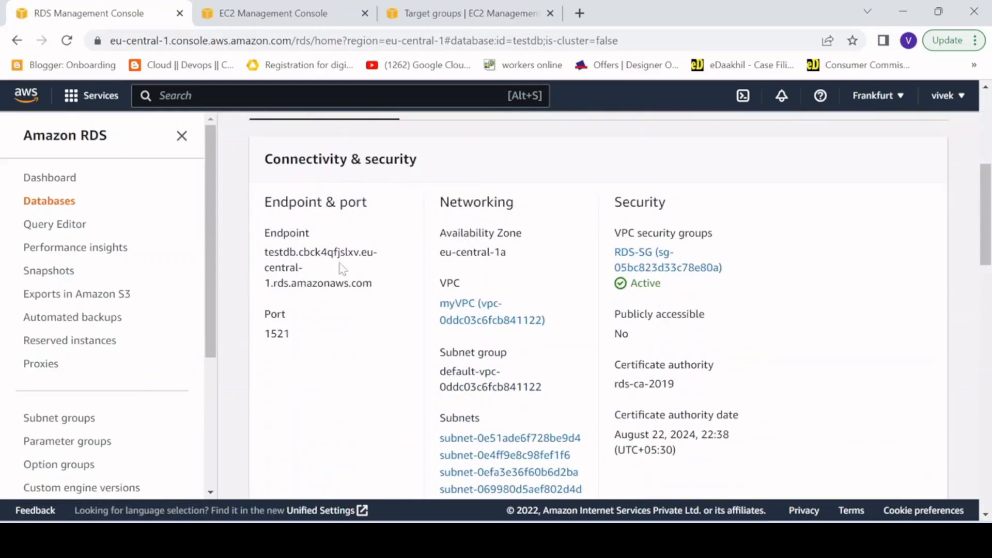
drag(373, 284, 283, 253)
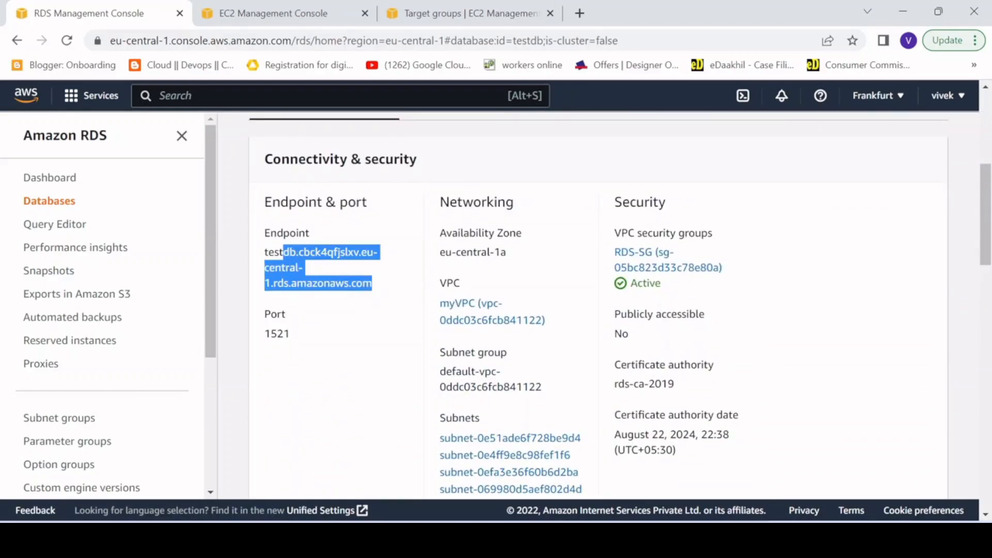
click(370, 310)
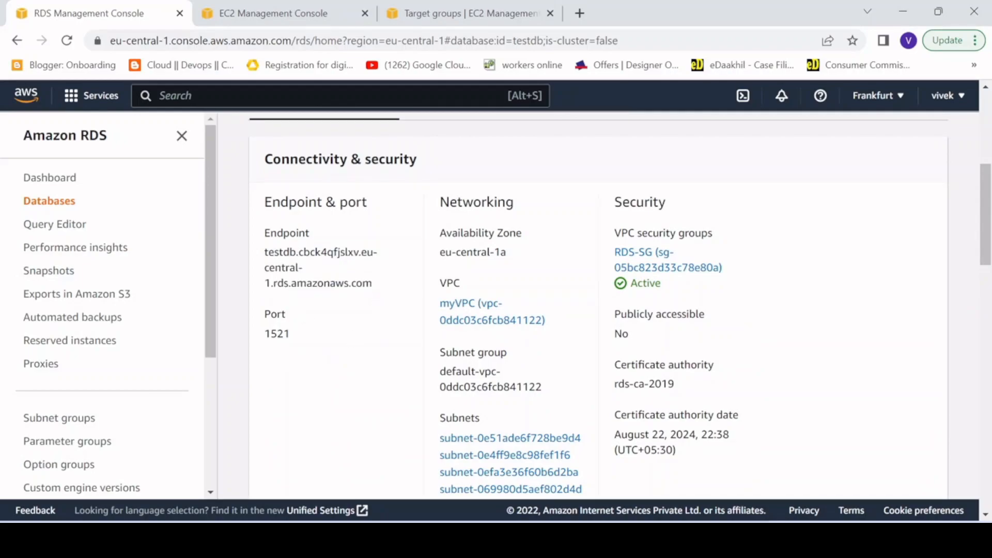
drag(377, 289, 263, 259)
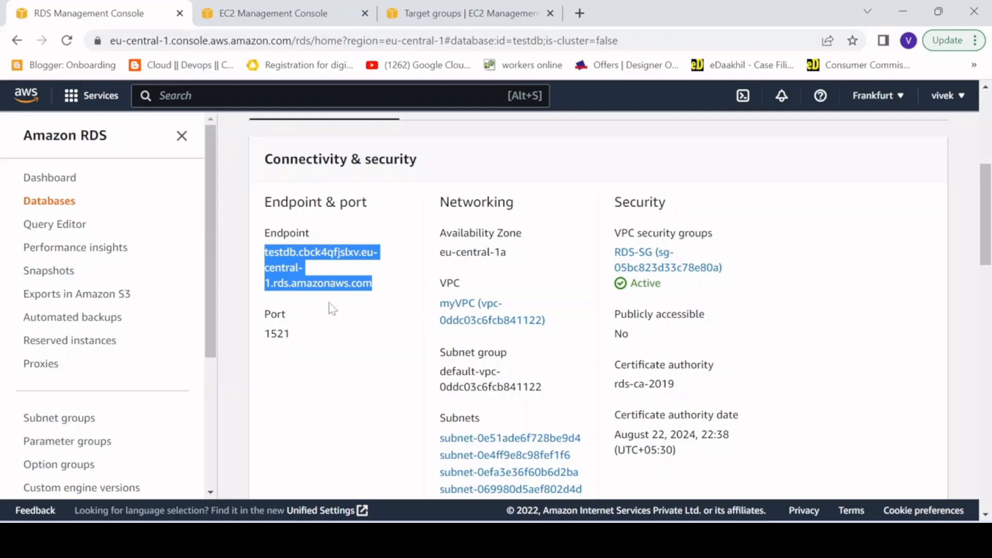
click(332, 321)
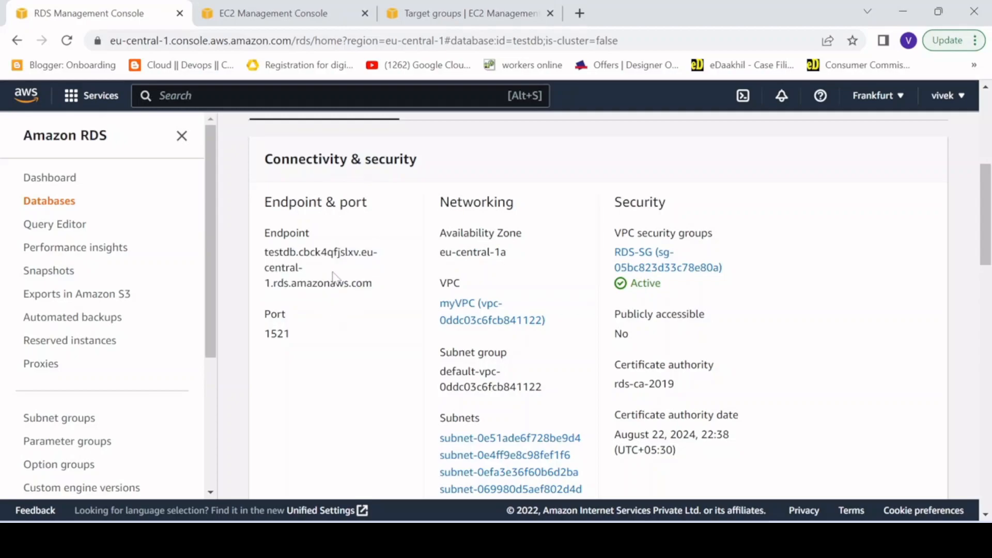
drag(373, 284, 266, 256)
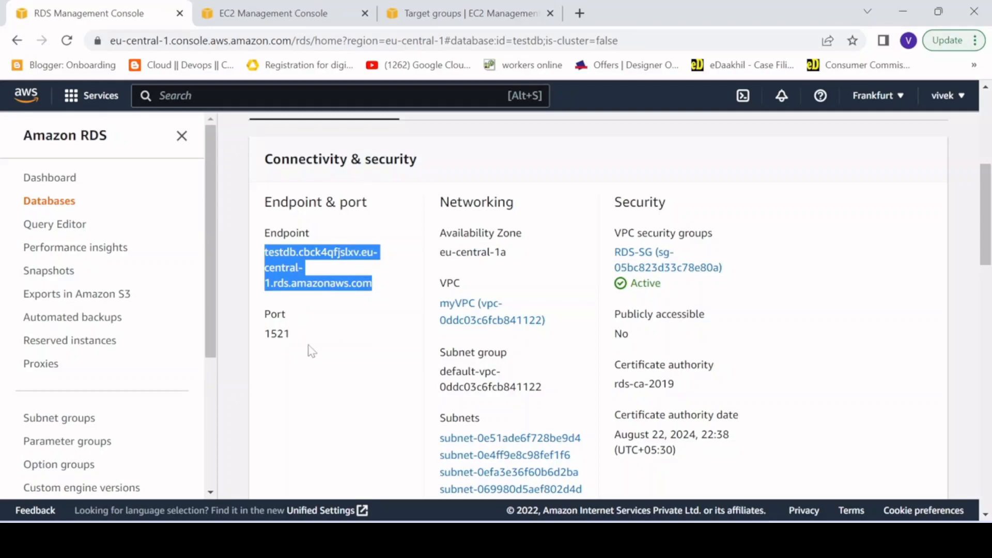
Step: Check testdb's VPC security group and open the network interfaces list in the EC2 console
drag(726, 270, 613, 251)
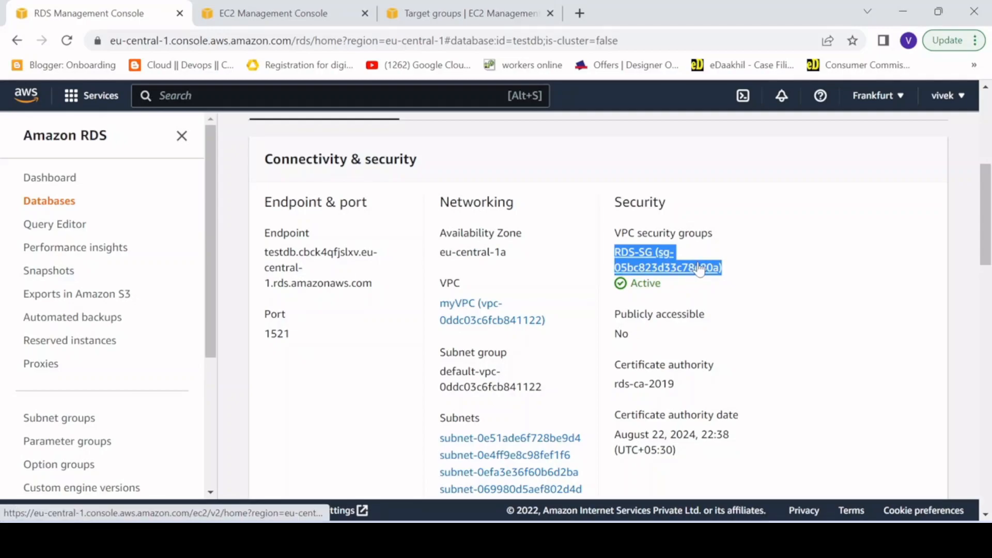
click(624, 244)
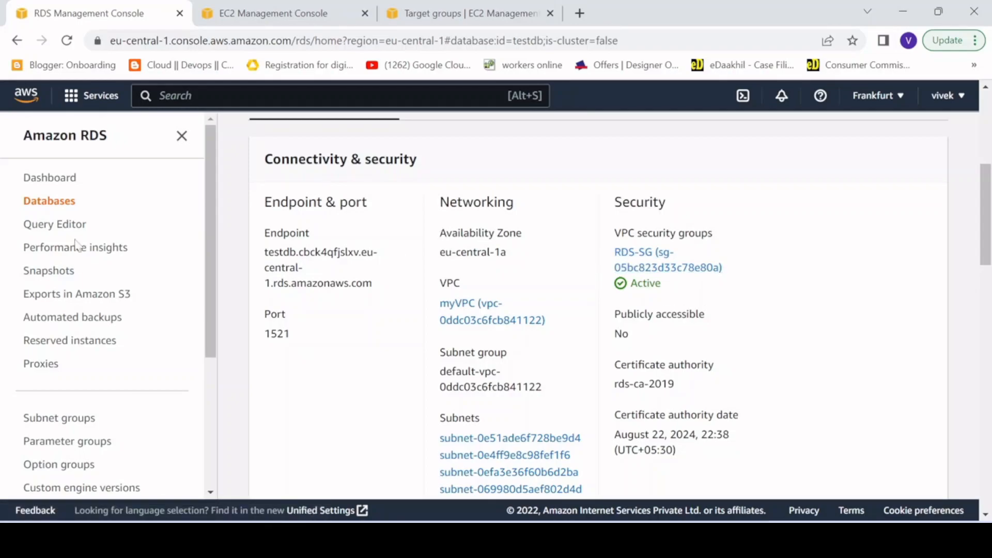
click(274, 13)
scroll(96, 282, down, 4)
scroll(95, 282, down, 5)
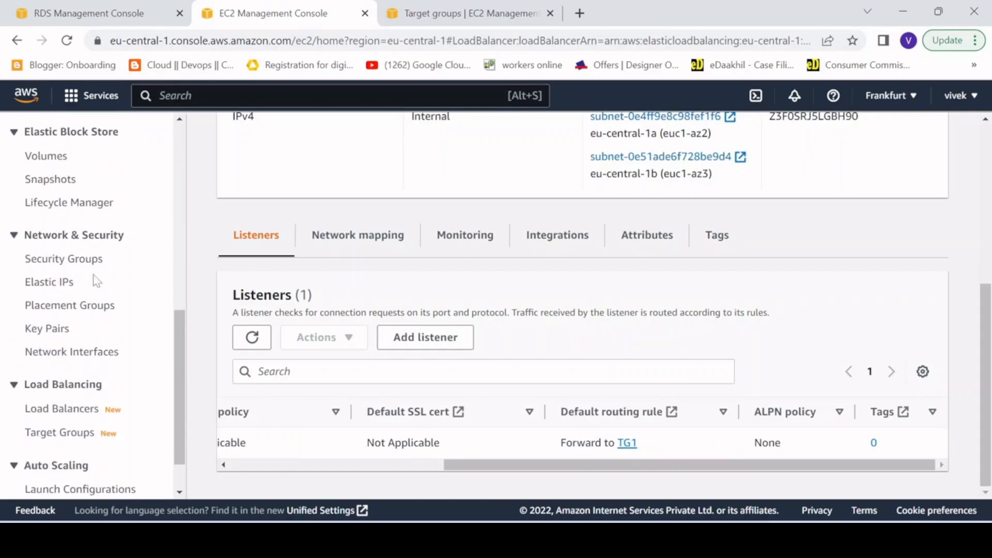
click(67, 355)
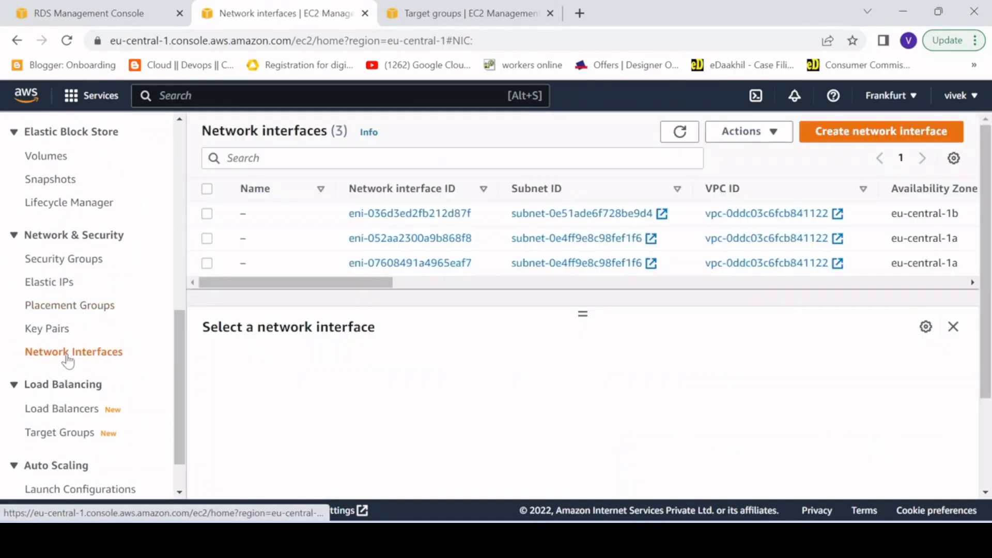
Step: Try filtering the network interfaces by the text RDS
click(330, 158)
text(RDS)
key(Return)
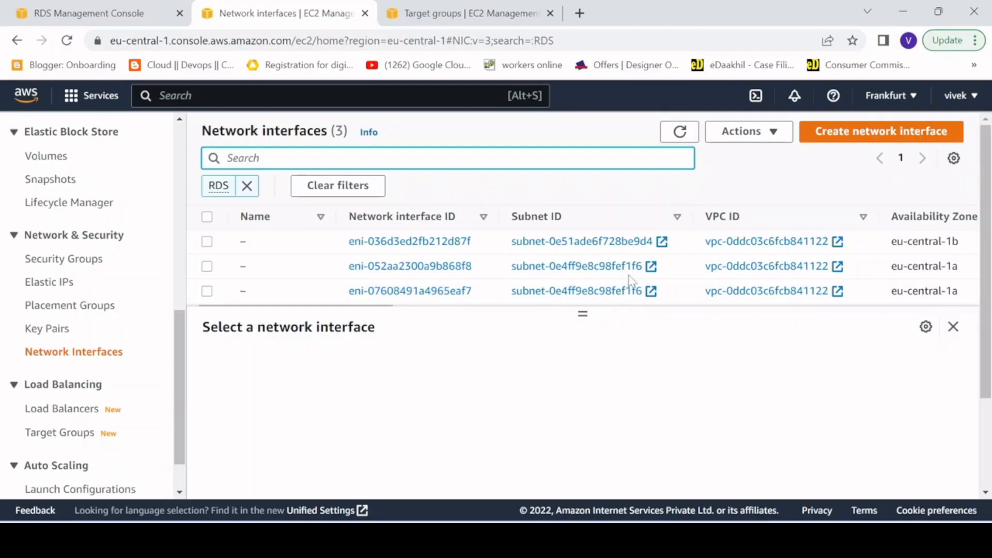
click(247, 186)
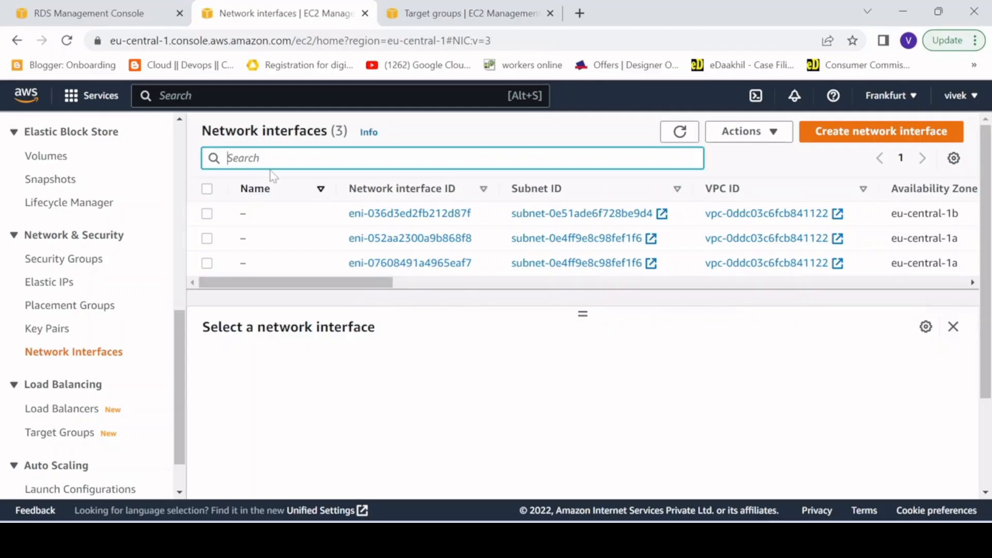
Step: Filter the network interfaces by the security group name RDS-SG
text(RD)
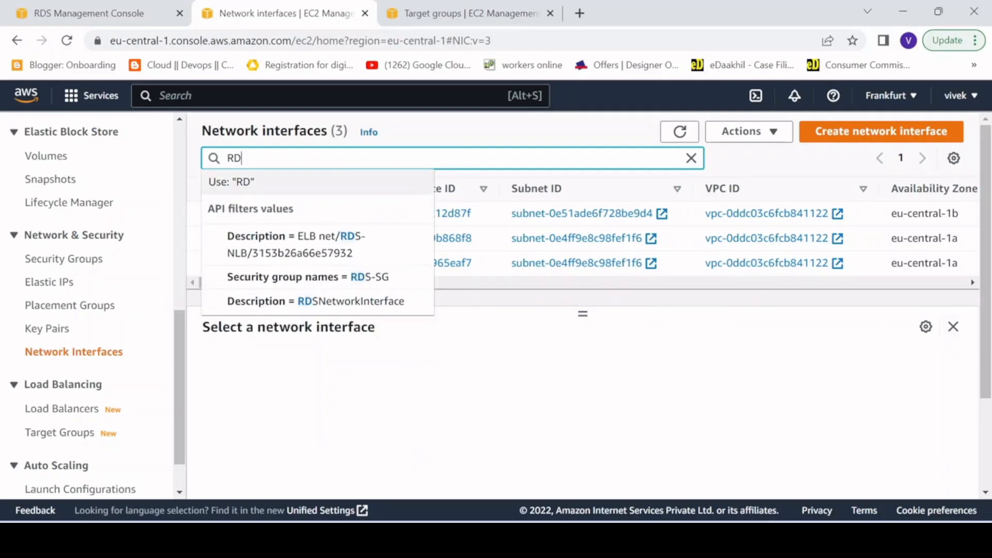
text(S-SG)
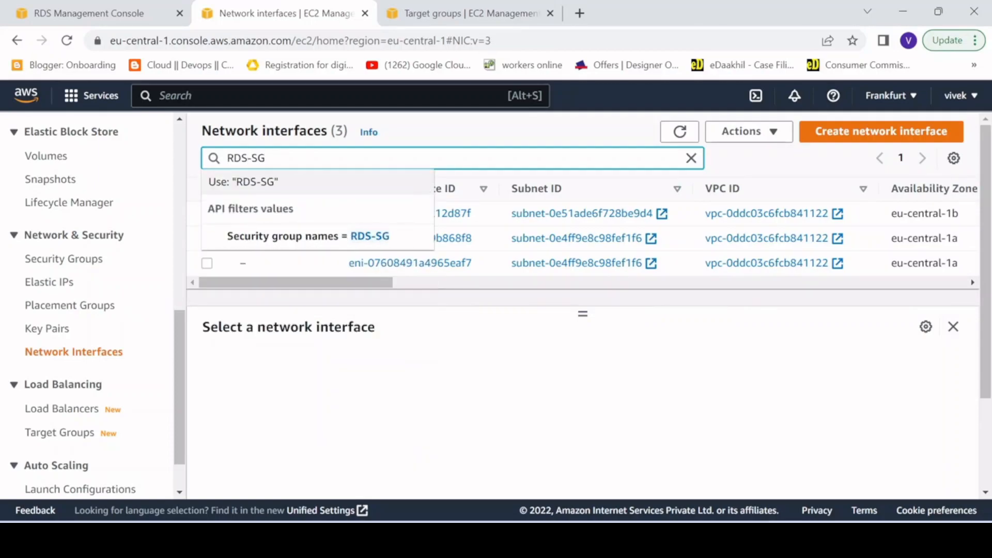
click(356, 238)
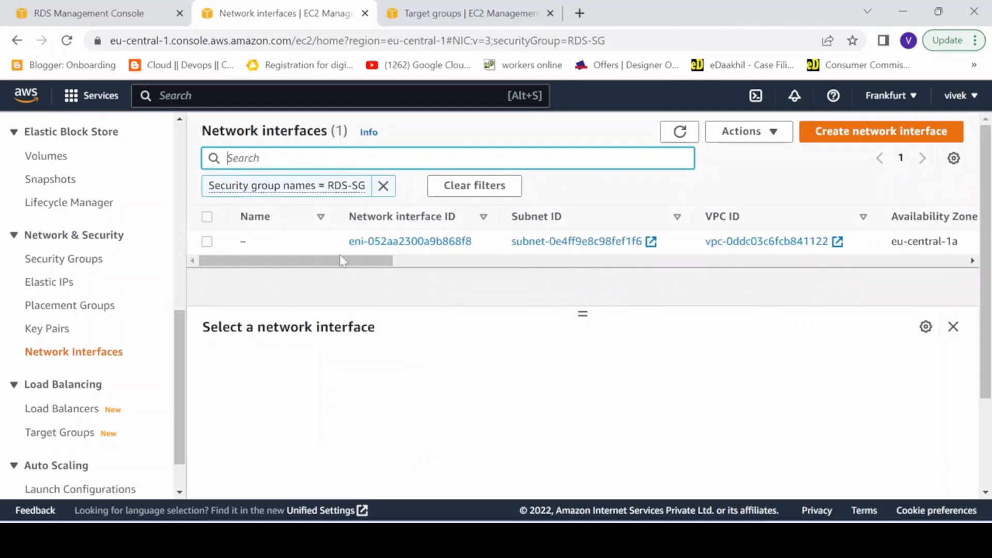
Step: Examine the RDS network interface's security group and select its primary private IPv4 address
drag(373, 260, 523, 281)
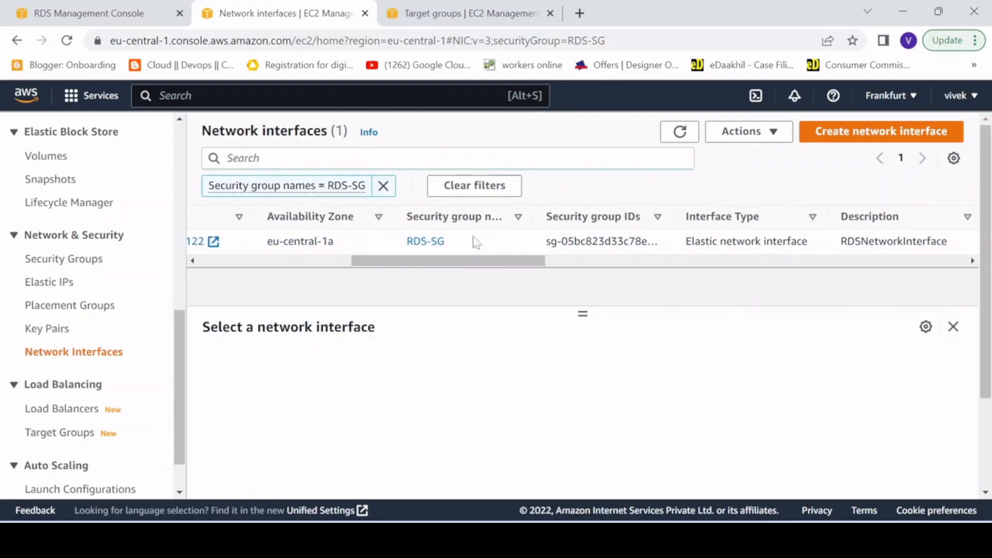
drag(529, 210, 583, 212)
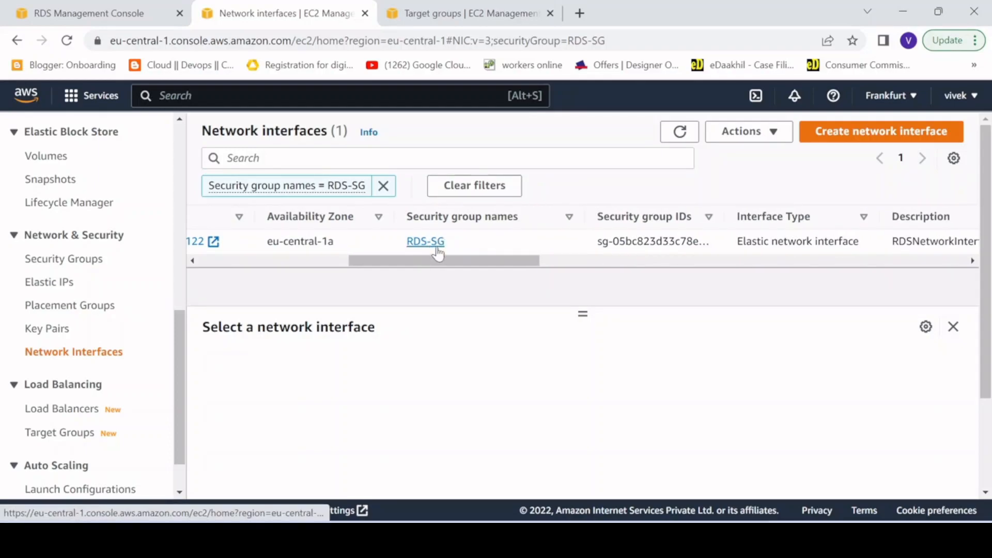
drag(443, 264, 687, 285)
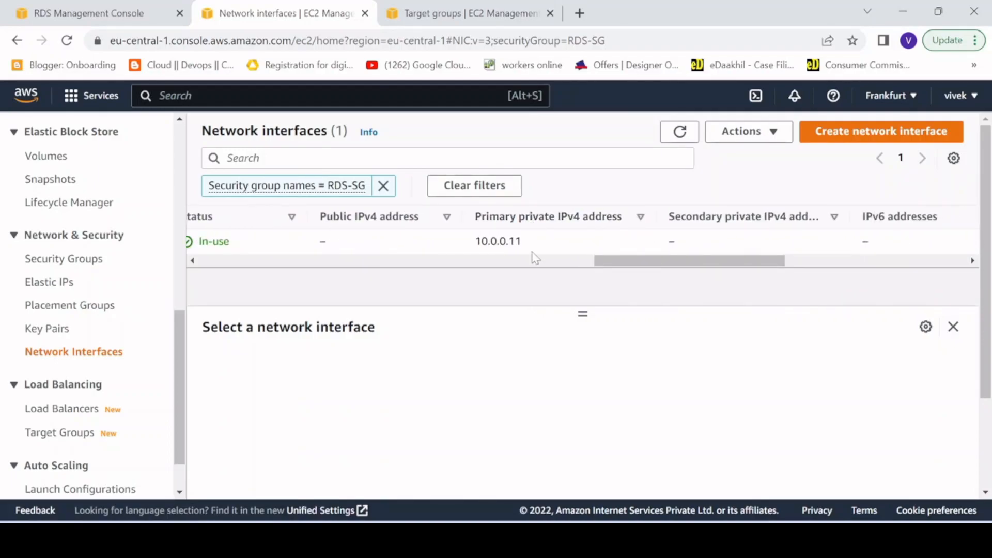
drag(539, 247, 476, 243)
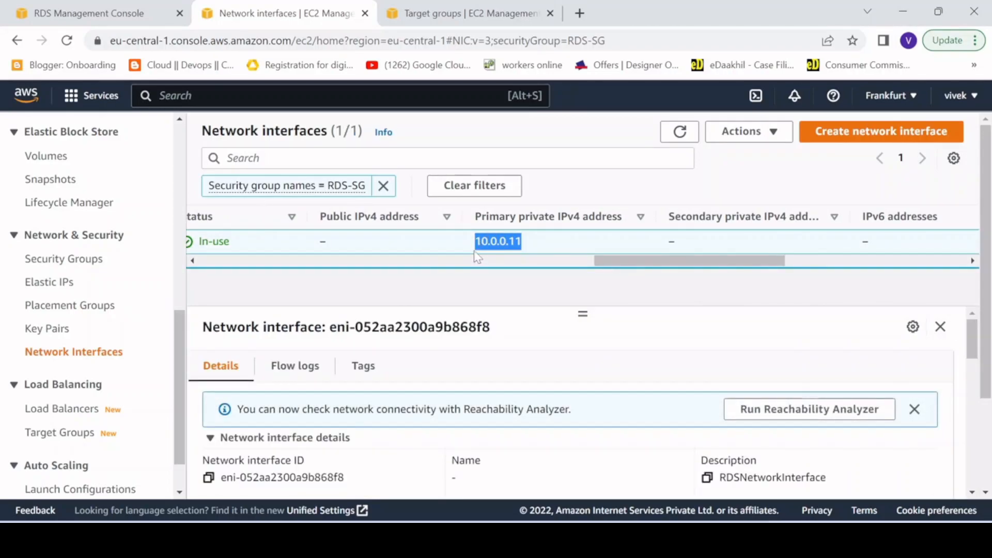
Step: Return to target group TG1 and start registering targets for it
click(468, 14)
key(alt+s)
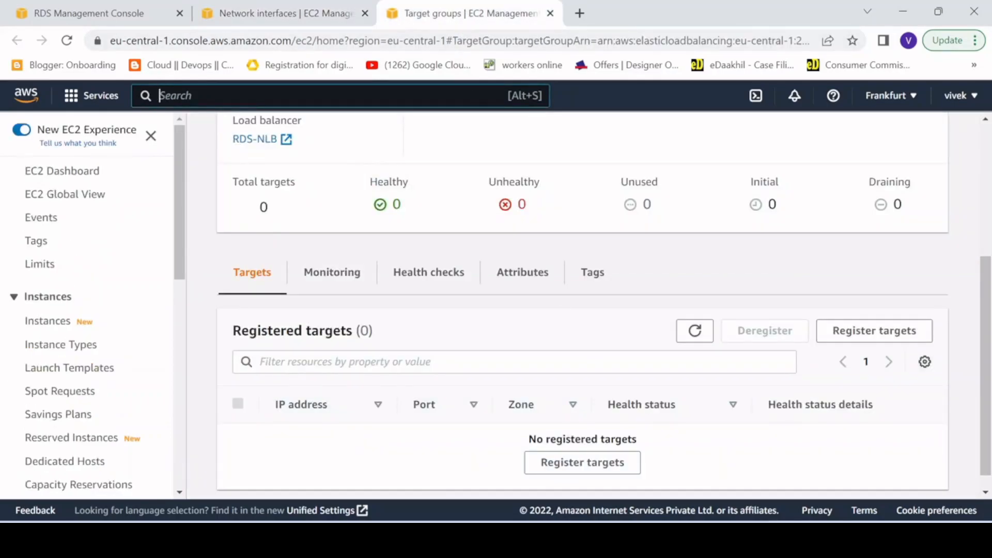
scroll(385, 298, up, 5)
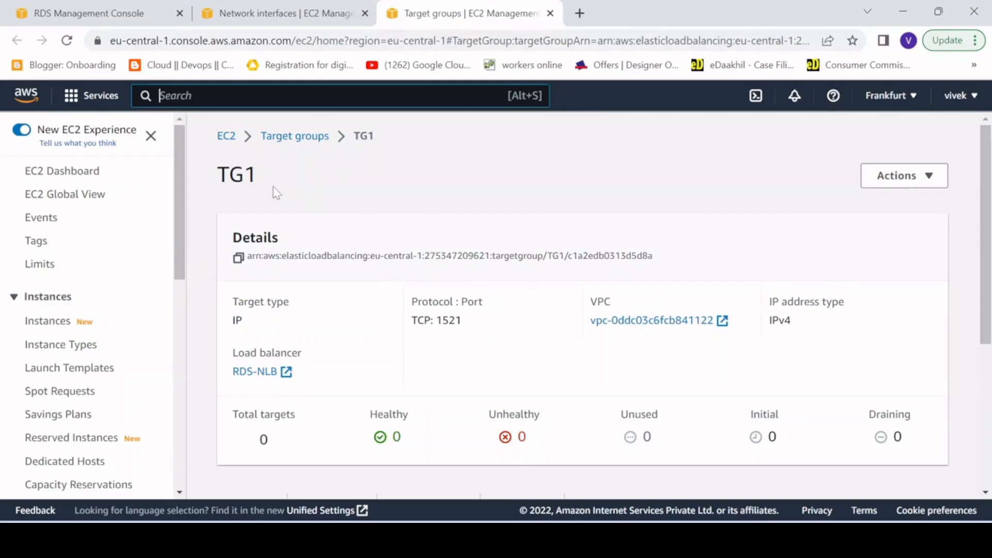
scroll(445, 264, down, 5)
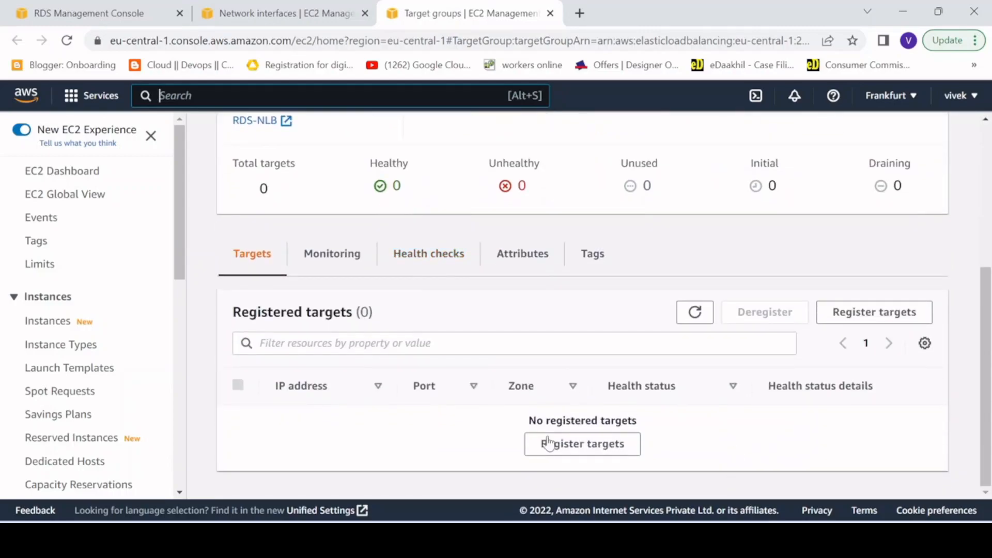
click(594, 446)
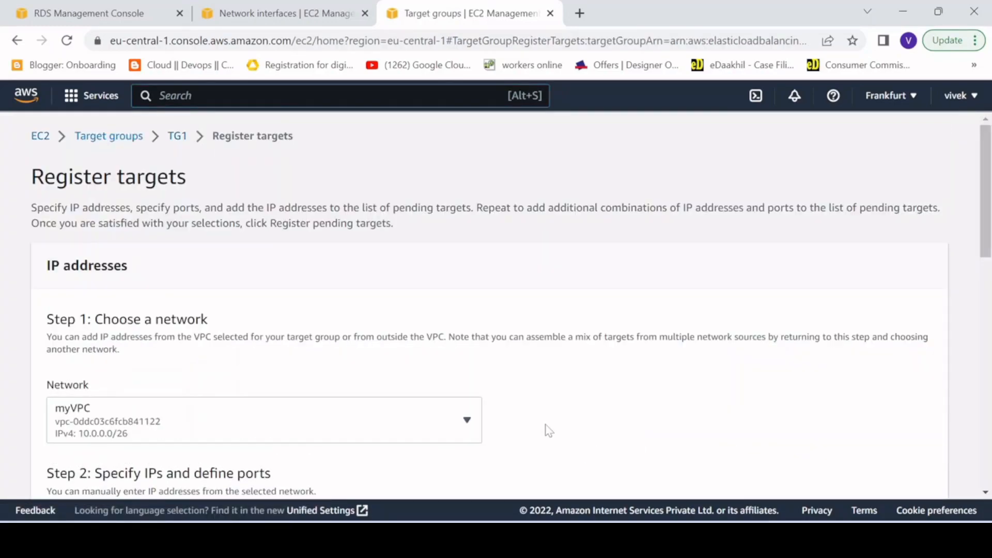
Step: Specify the IPv4 address 10.0.0.11 in network myVPC and include it as a pending target on port 1521
scroll(587, 457, down, 3)
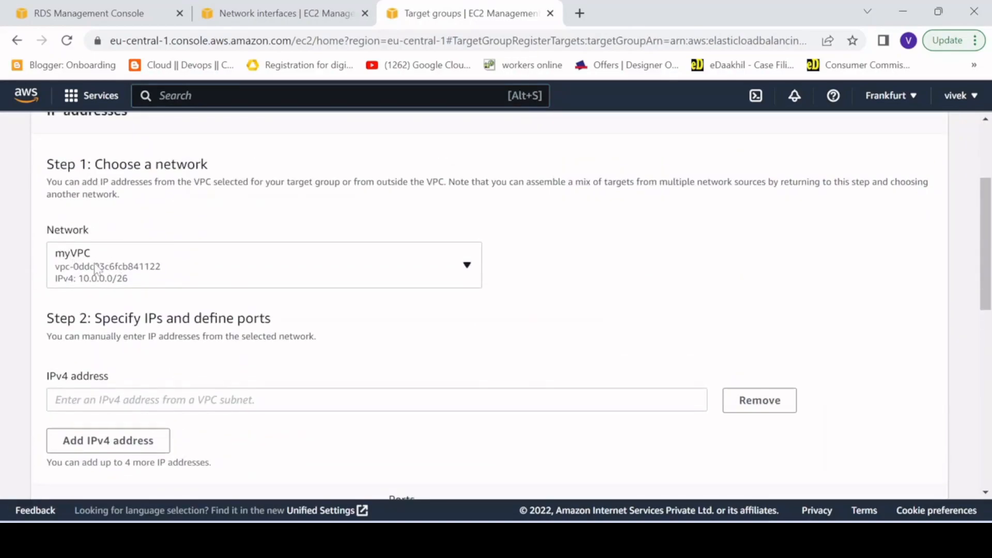
scroll(149, 298, down, 1)
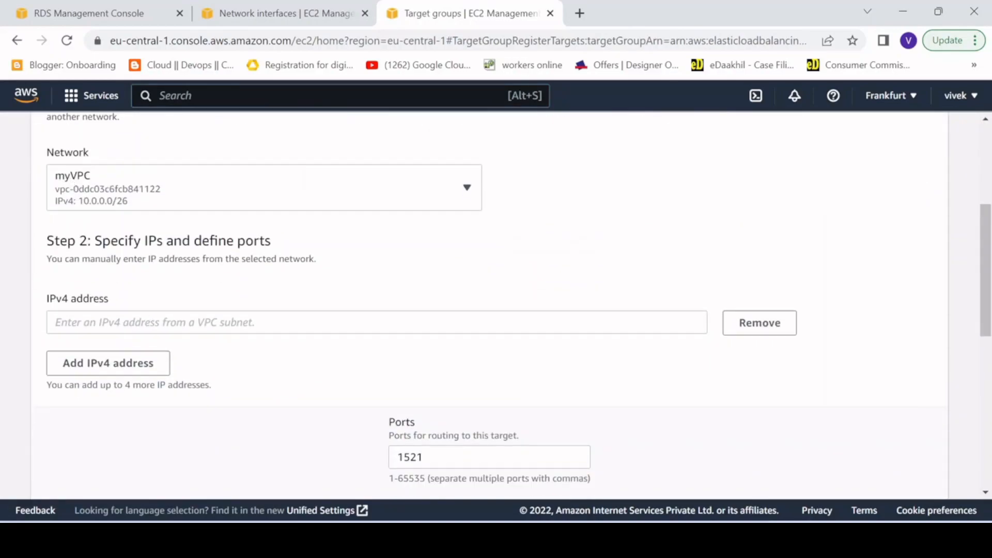
click(149, 323)
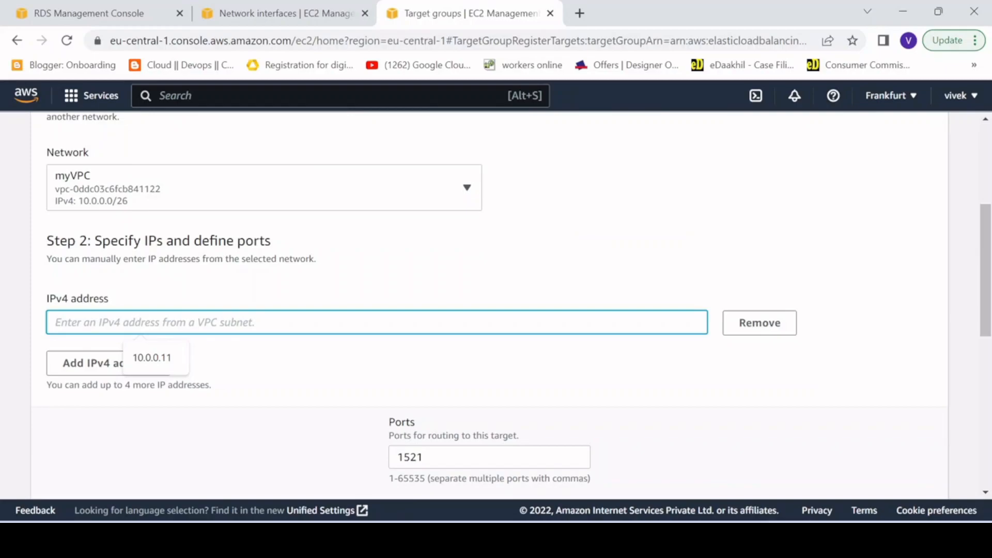
click(152, 358)
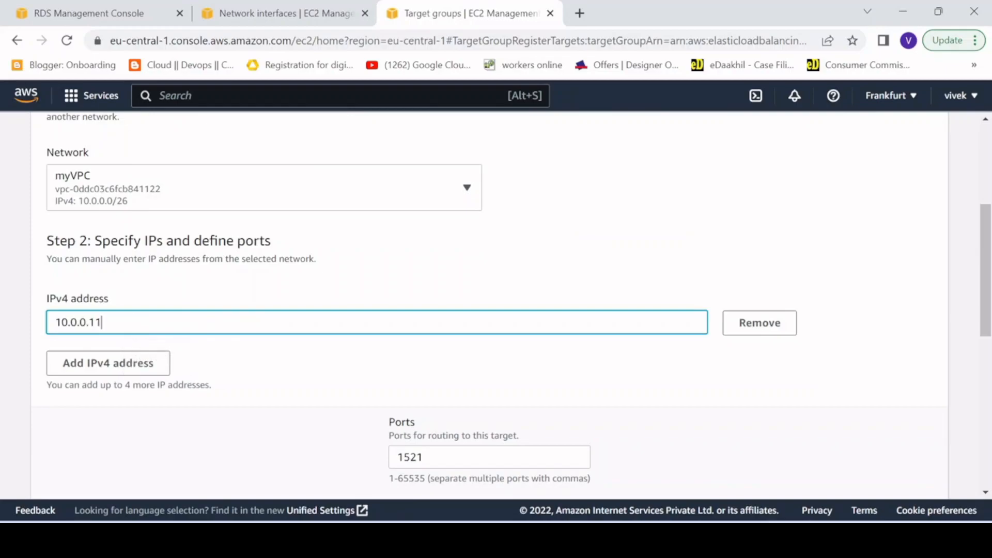
click(118, 364)
click(760, 366)
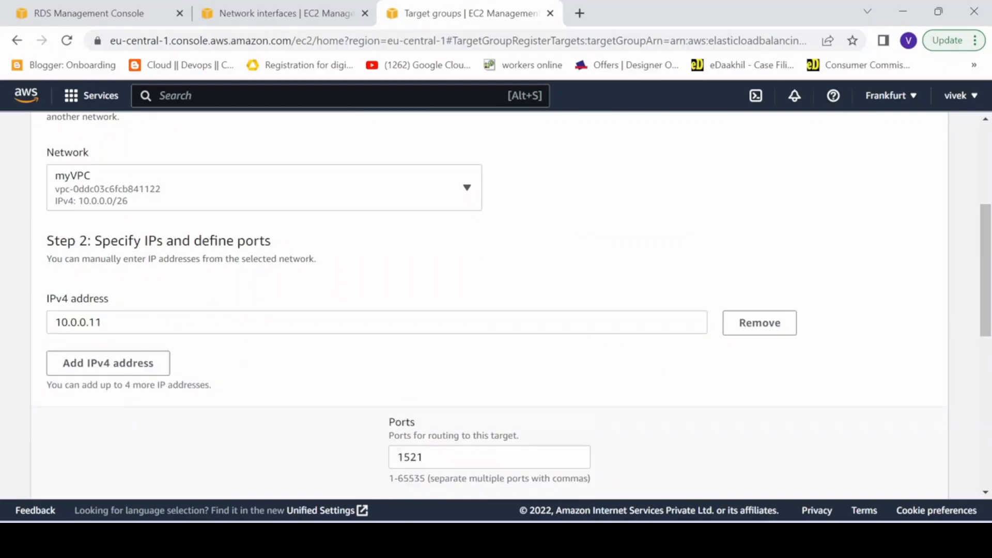
scroll(516, 316, down, 3)
scroll(483, 287, down, 2)
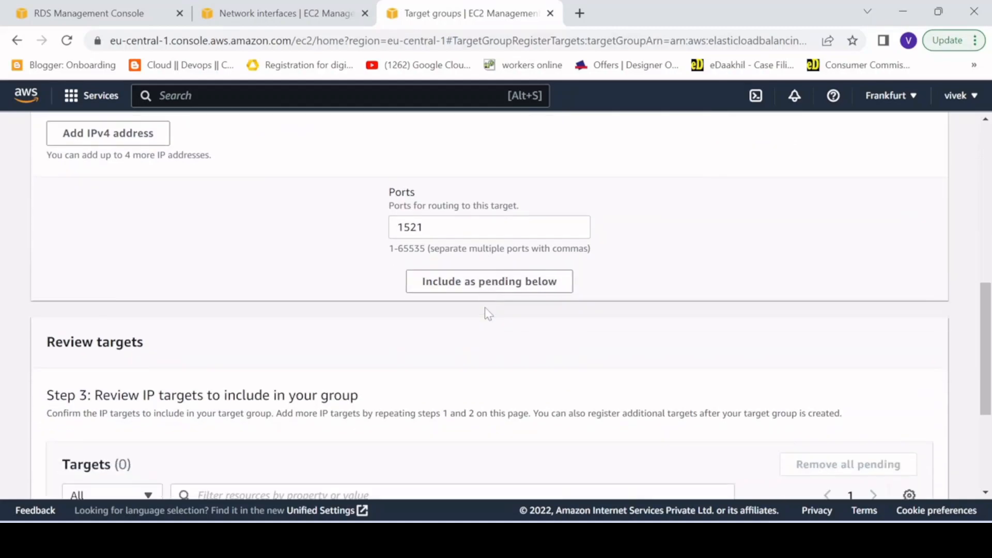
click(483, 288)
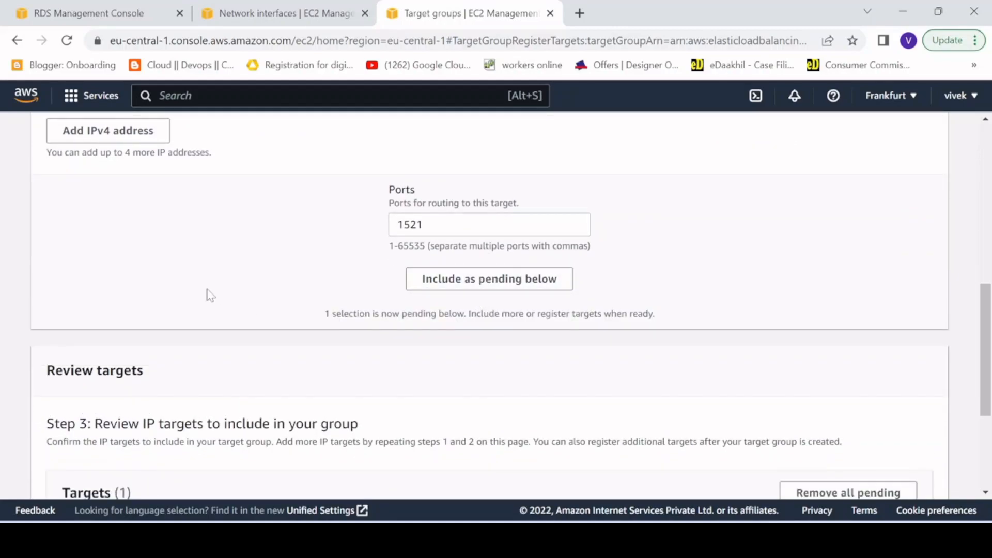
Step: Review the pending IP target and register it with TG1
scroll(209, 295, down, 3)
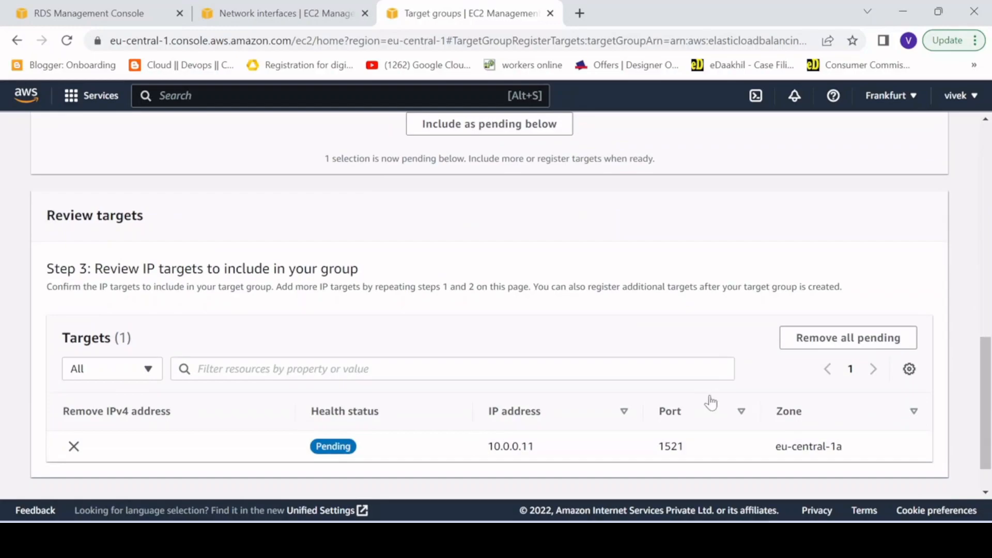
scroll(704, 399, down, 1)
click(829, 477)
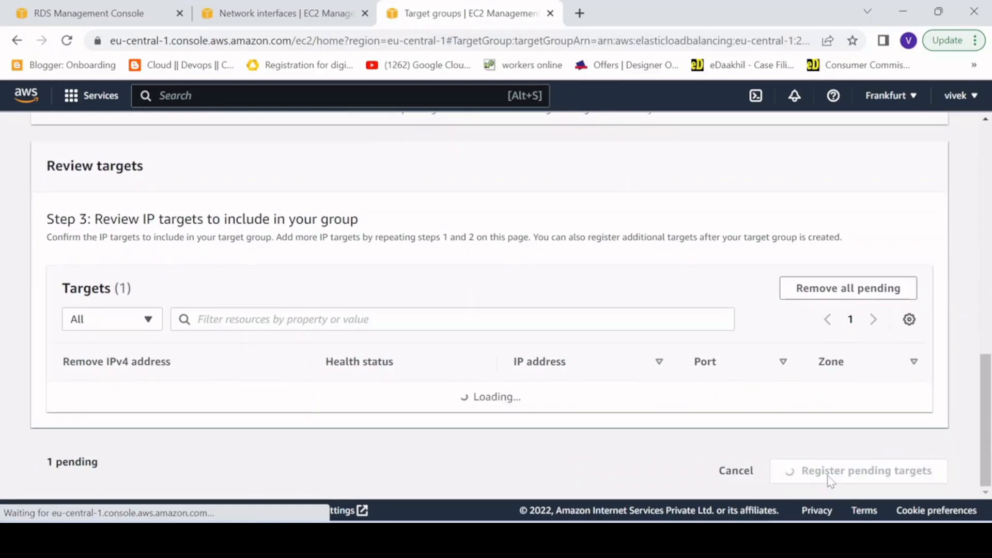
Step: Check the registered target's health status in TG1, filter the targets by healthy, and close the target group page
scroll(627, 363, down, 2)
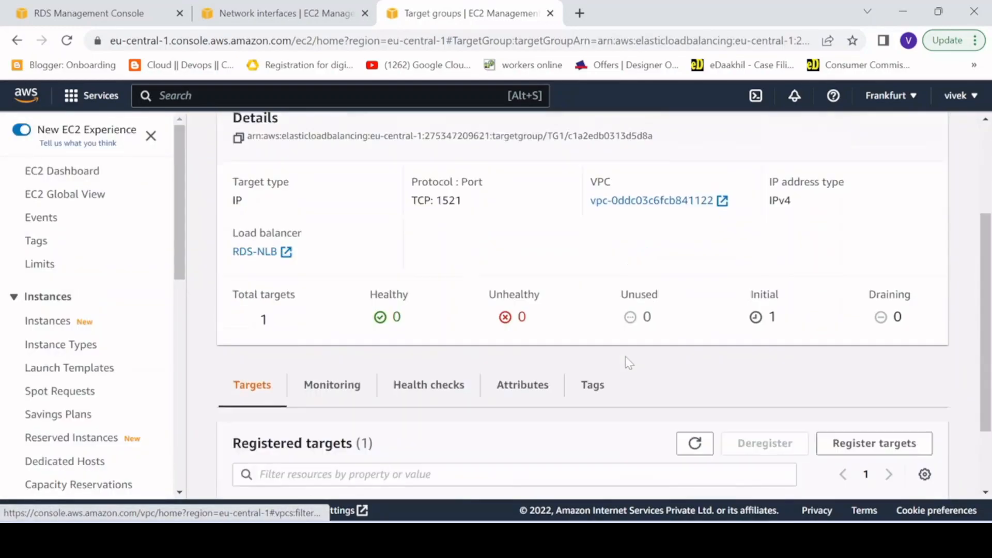
scroll(627, 363, down, 3)
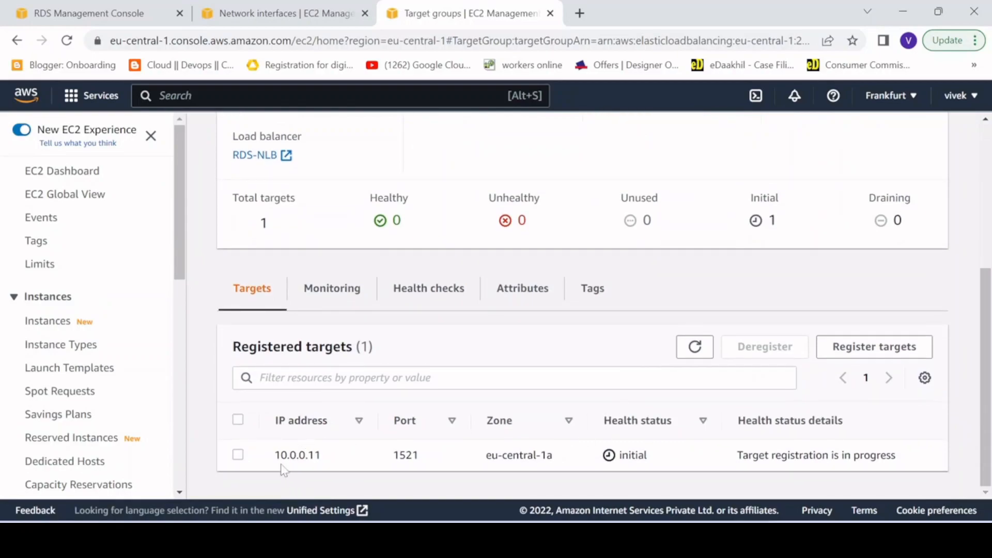
drag(906, 460, 695, 457)
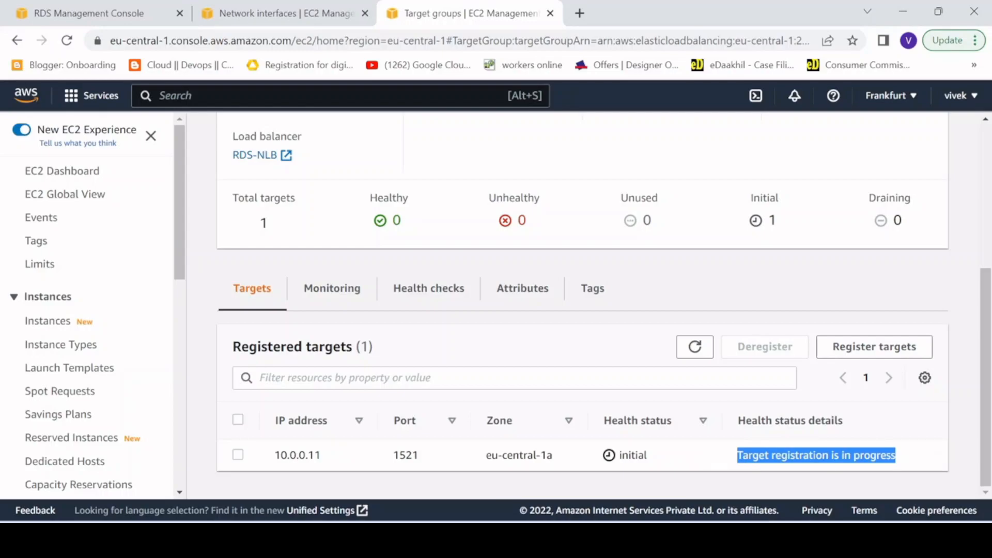
click(628, 350)
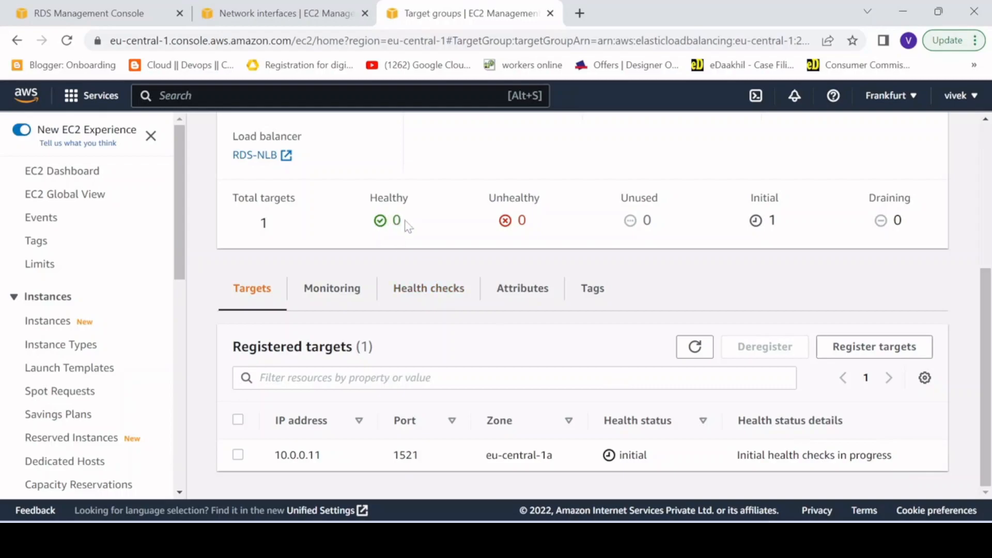
mouse_move(402, 221)
mouse_down()
mouse_move(383, 200)
mouse_move(366, 201)
mouse_up()
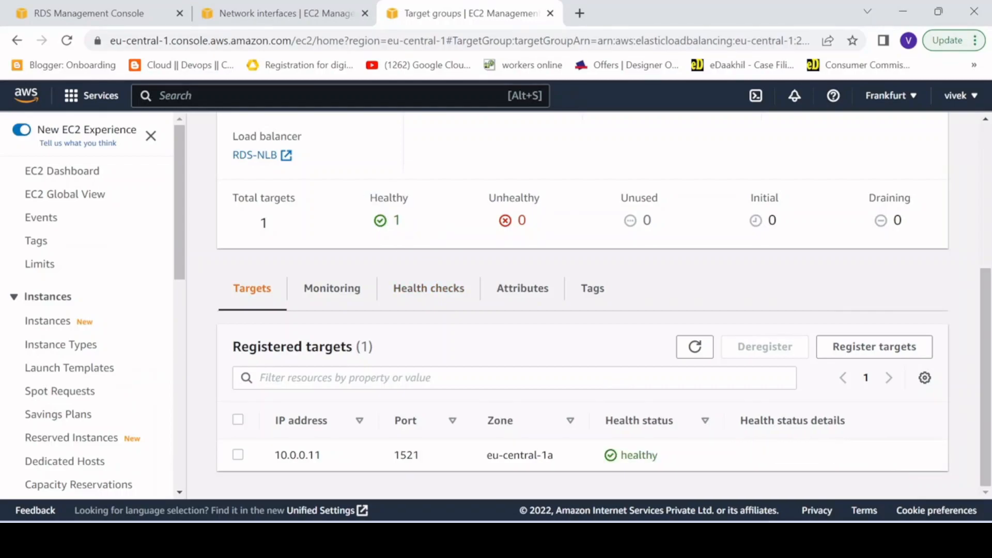
scroll(415, 250, up, 1)
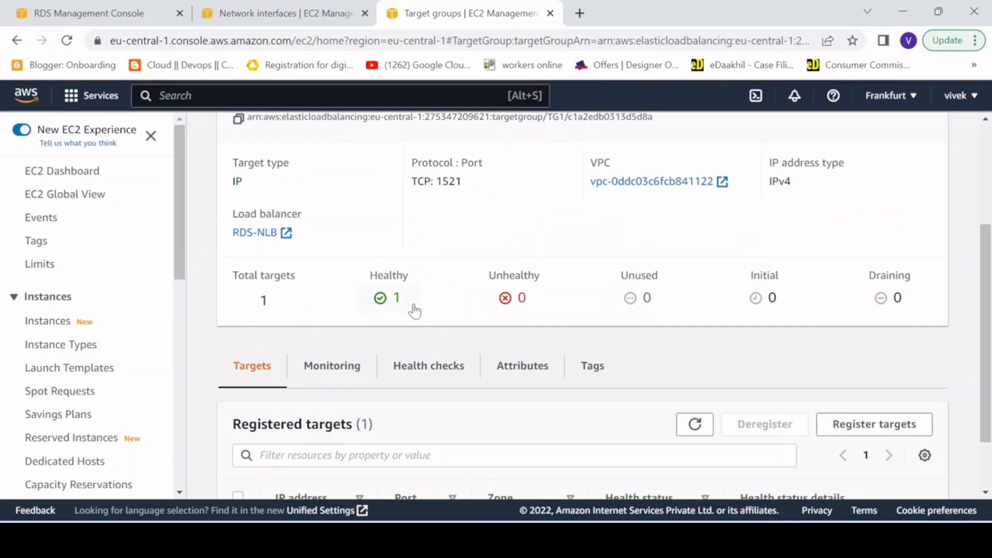
click(387, 298)
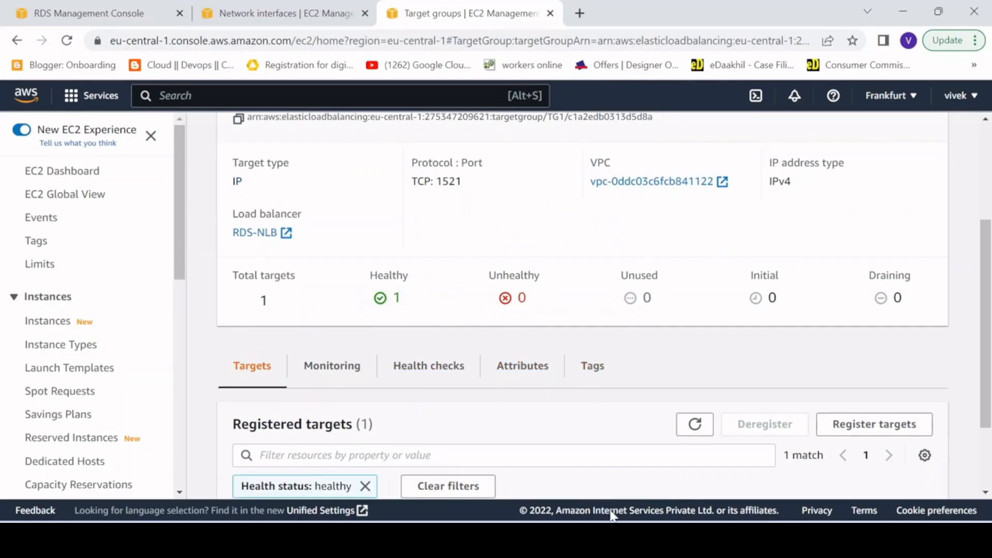
scroll(449, 304, up, 3)
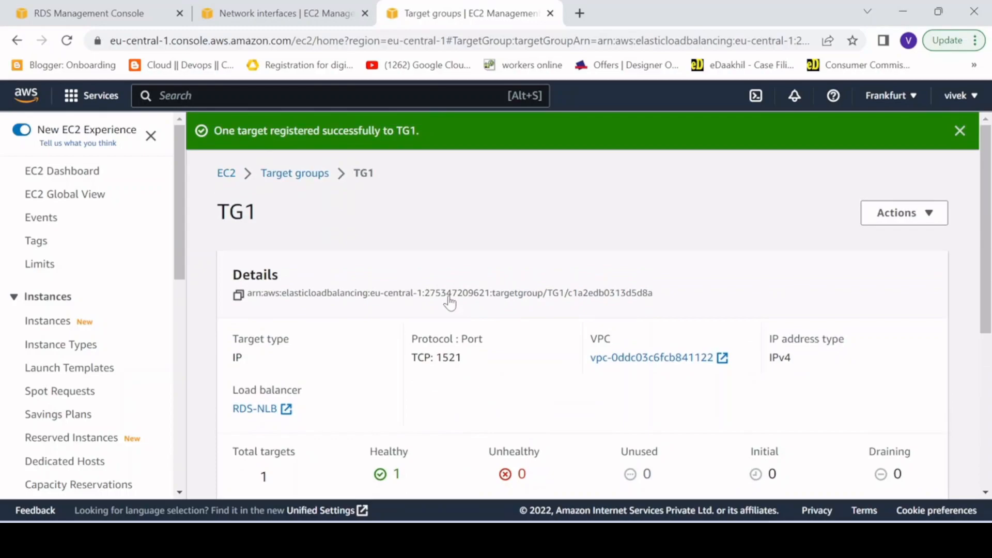
click(550, 14)
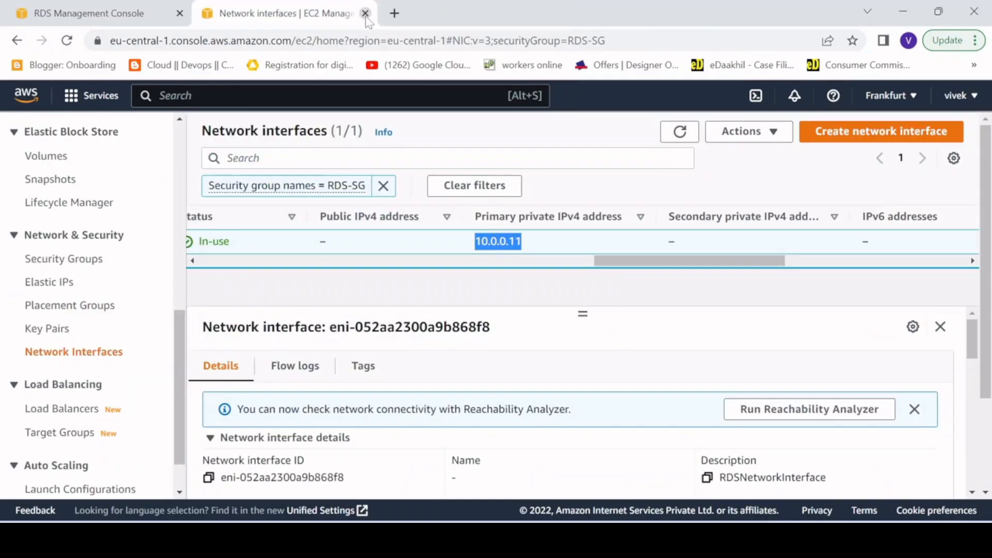
Step: Close the network interfaces page and go from the RDS database page to the EC2 dashboard
drag(598, 260, 220, 261)
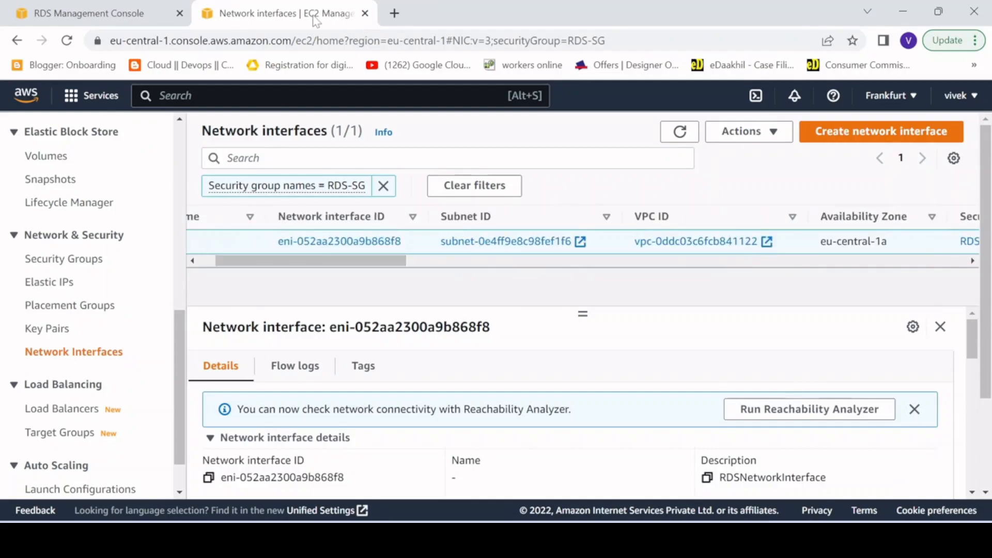
click(365, 14)
scroll(90, 297, down, 4)
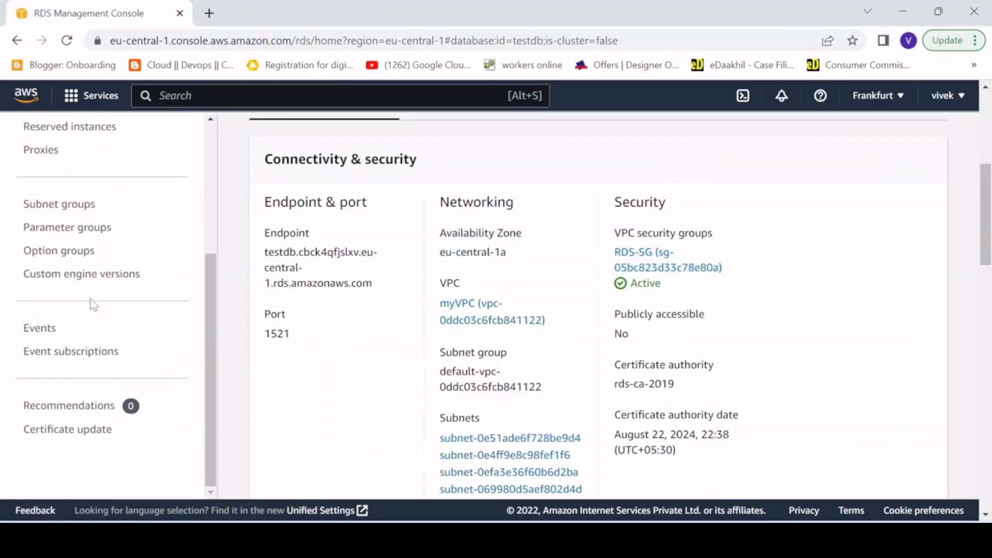
scroll(93, 300, up, 2)
scroll(92, 300, up, 6)
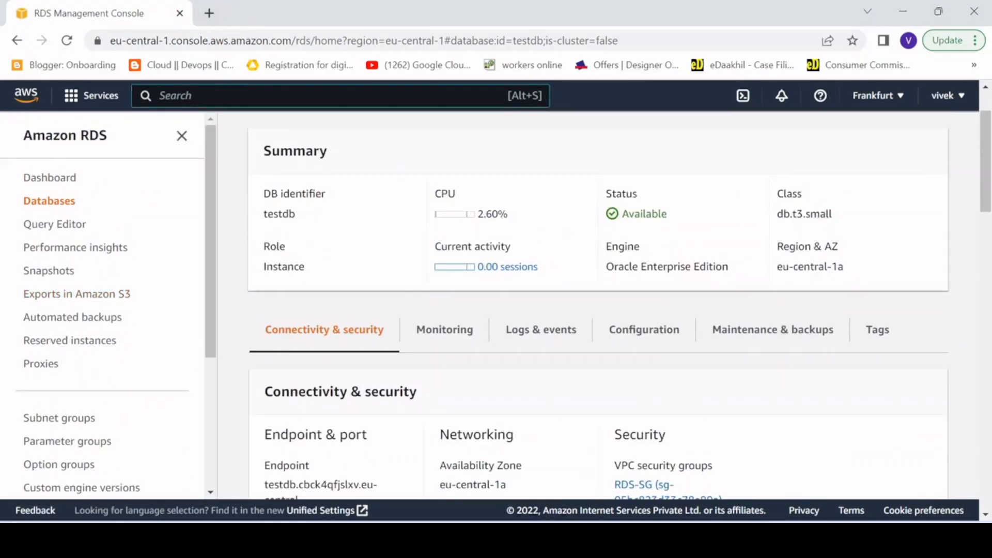
text(EC2)
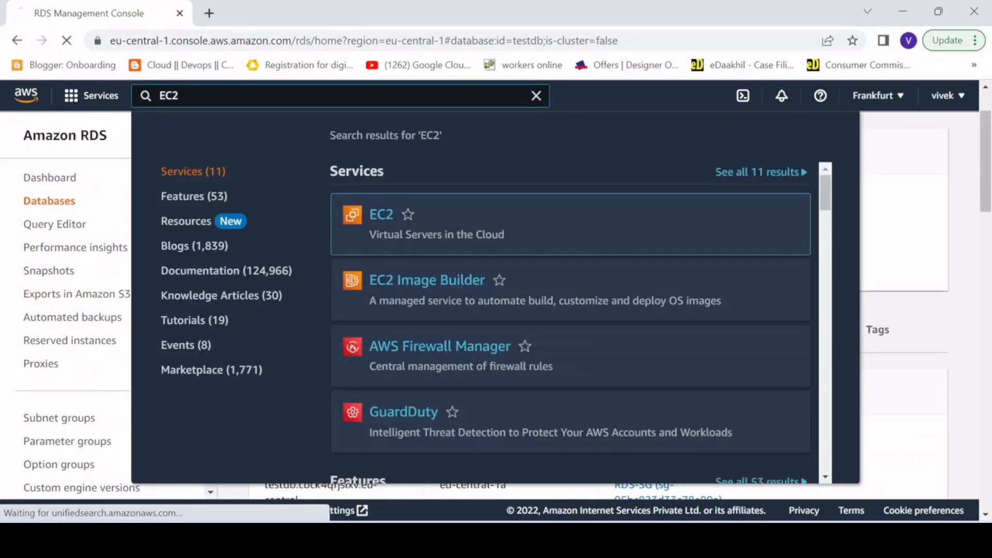
key(Return)
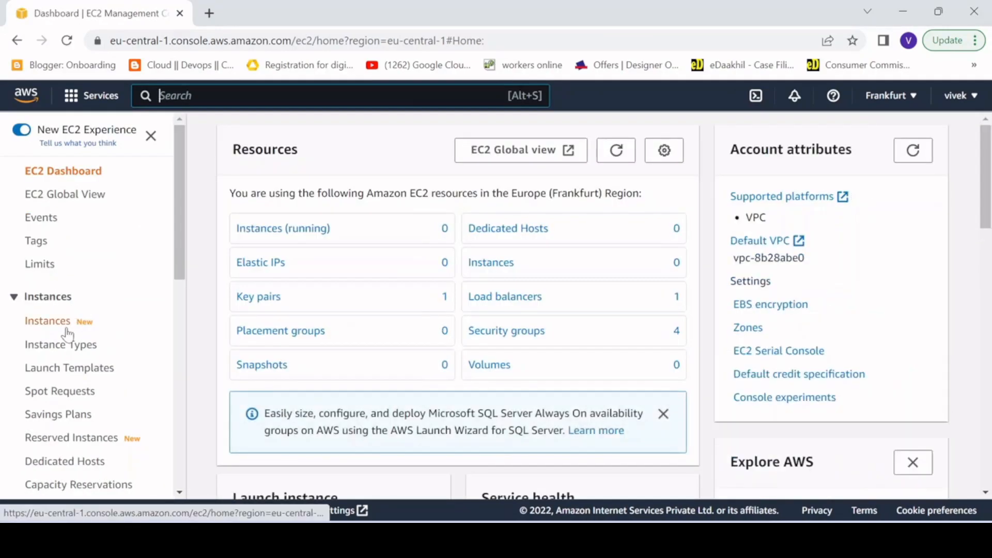
Step: Open the load balancers list in a separate browser tab and switch to it
scroll(67, 331, down, 3)
scroll(68, 336, down, 6)
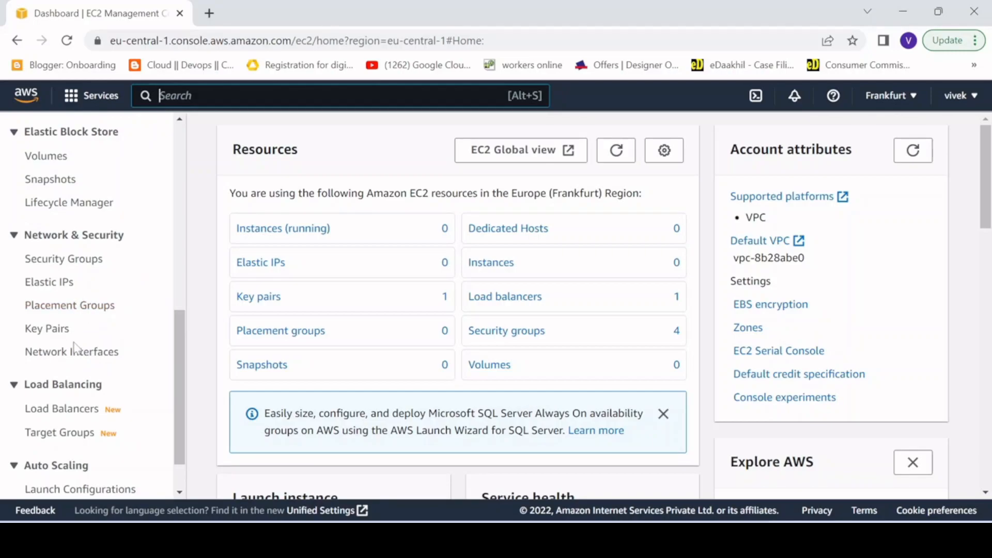
right_click(78, 412)
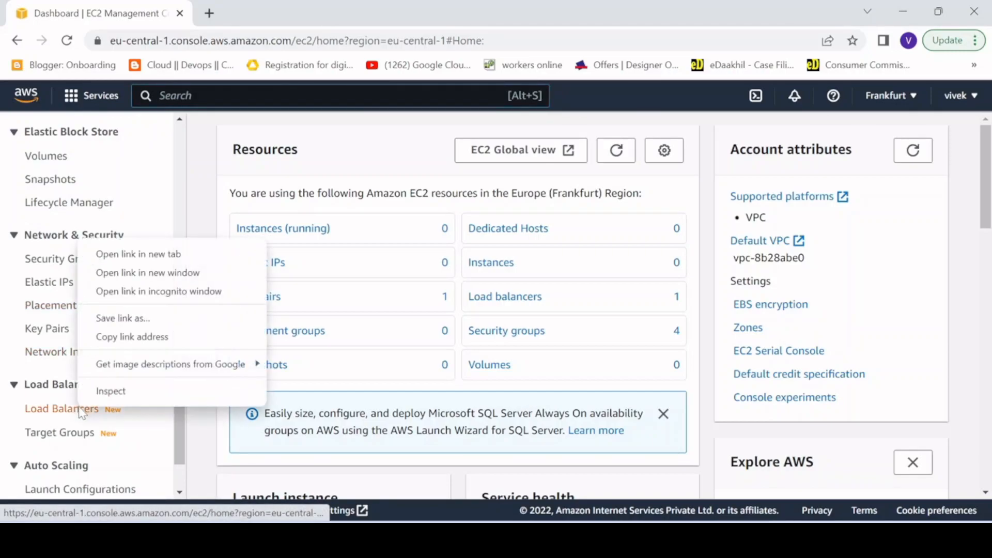
click(127, 255)
click(274, 11)
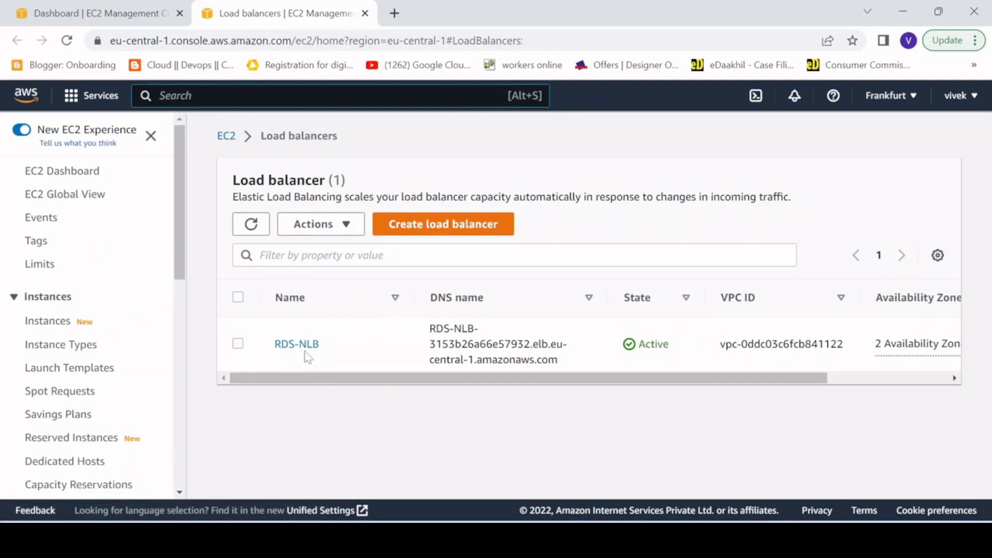
Step: Inspect the default routing rule of RDS-NLB's TCP:1521 listener and open the target group it forwards to
click(305, 346)
scroll(331, 338, down, 5)
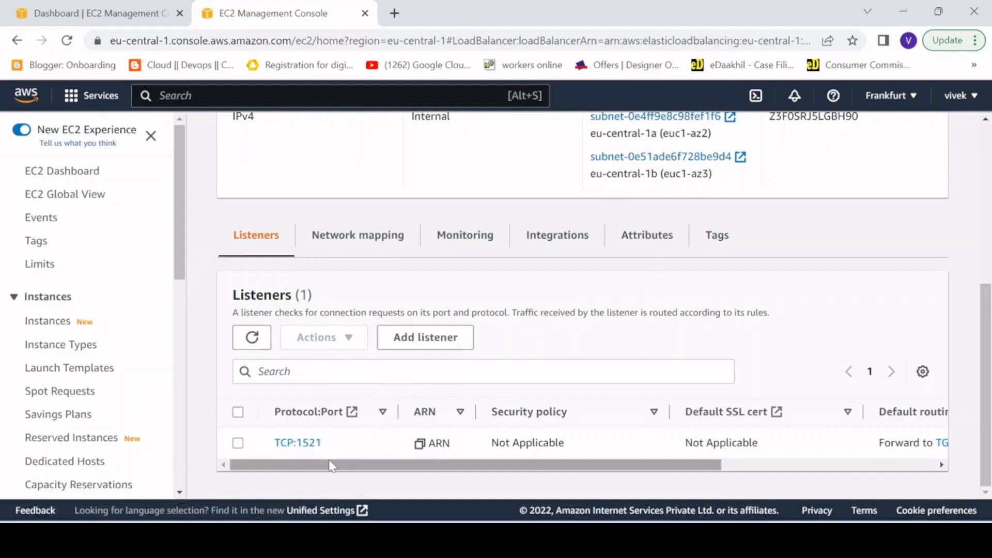
drag(327, 469, 548, 465)
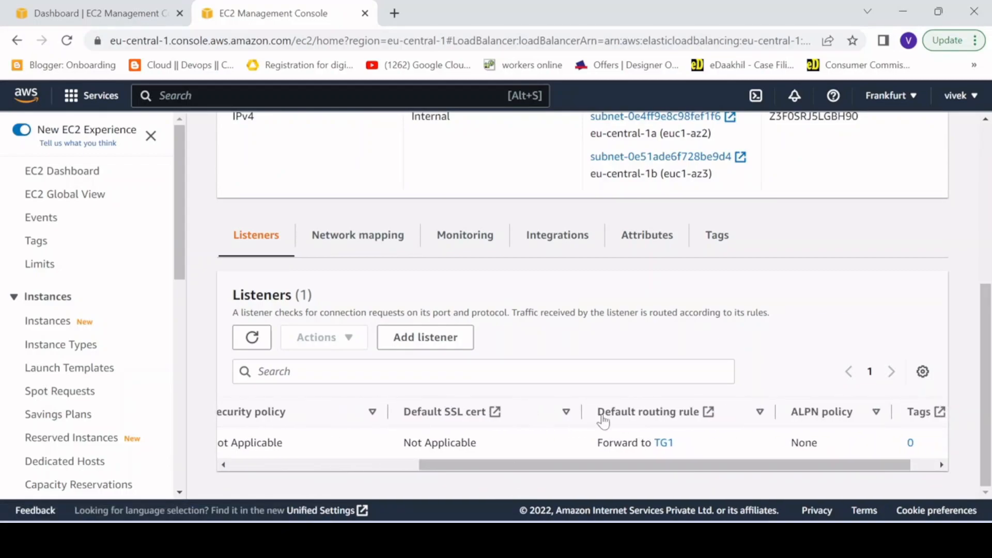
click(672, 443)
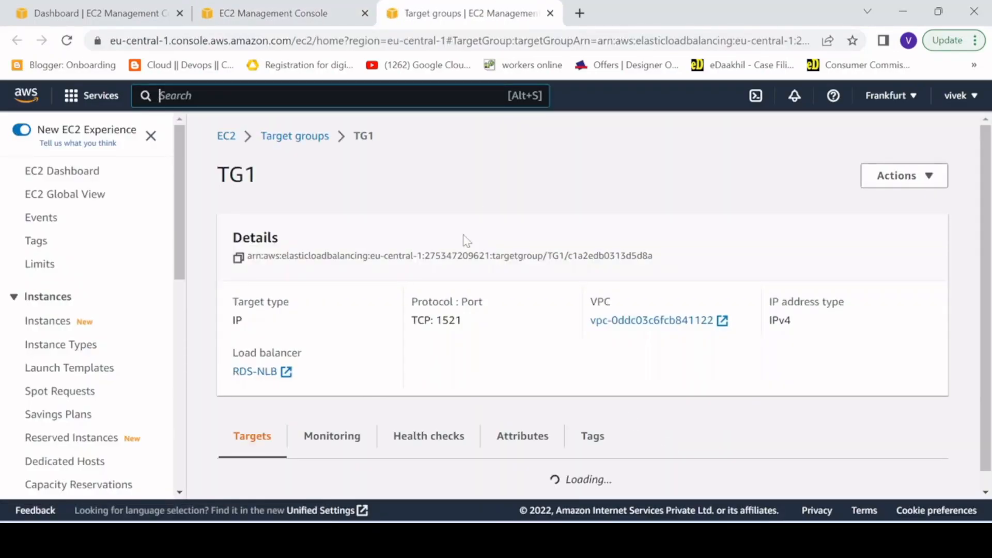
Step: Review TG1's protocol, port and registered targets, including their health status
scroll(401, 330, down, 2)
drag(463, 243, 411, 245)
click(548, 277)
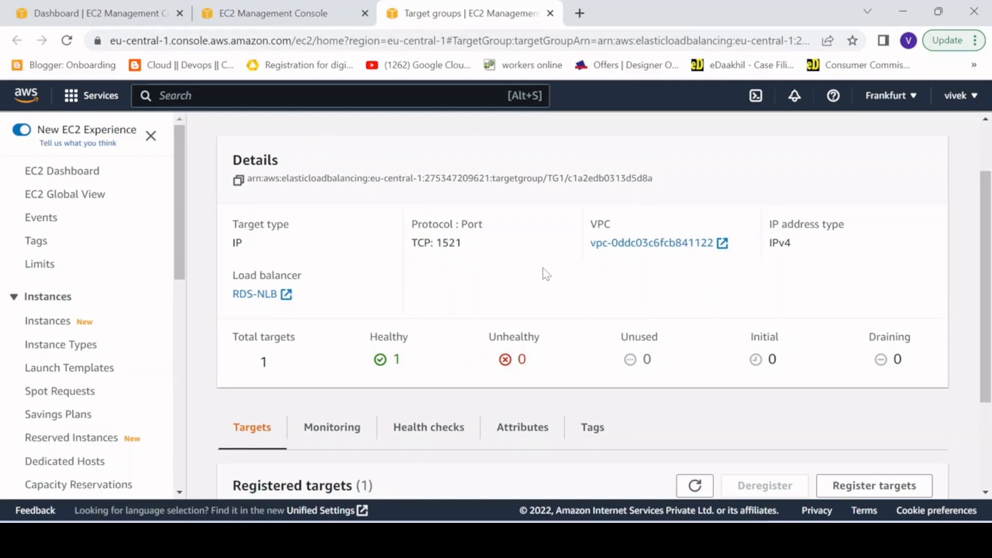
scroll(516, 282, down, 2)
scroll(408, 305, down, 1)
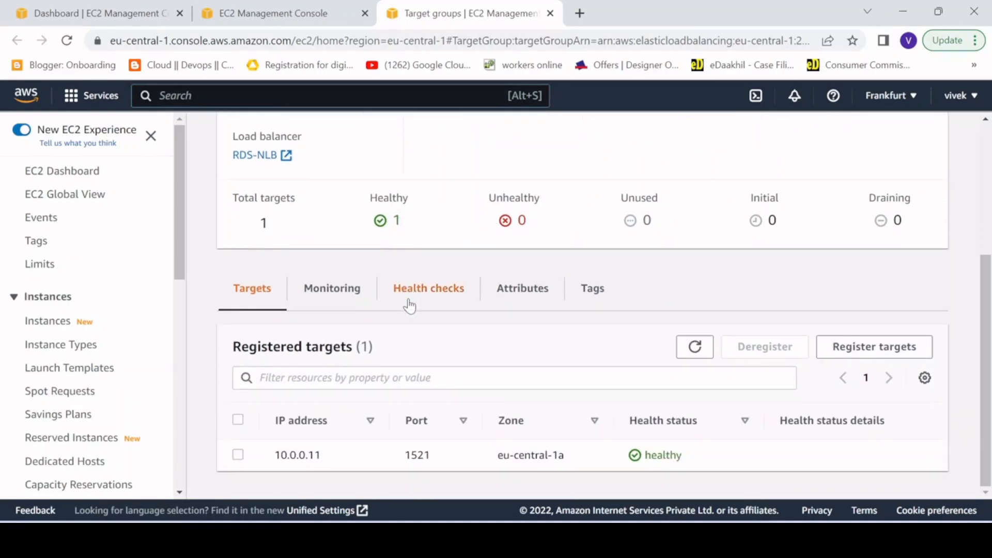
scroll(411, 328, up, 3)
Step: Switch to the Paint diagram, review the remaining Account B tasks, and return to the AWS console
click(652, 539)
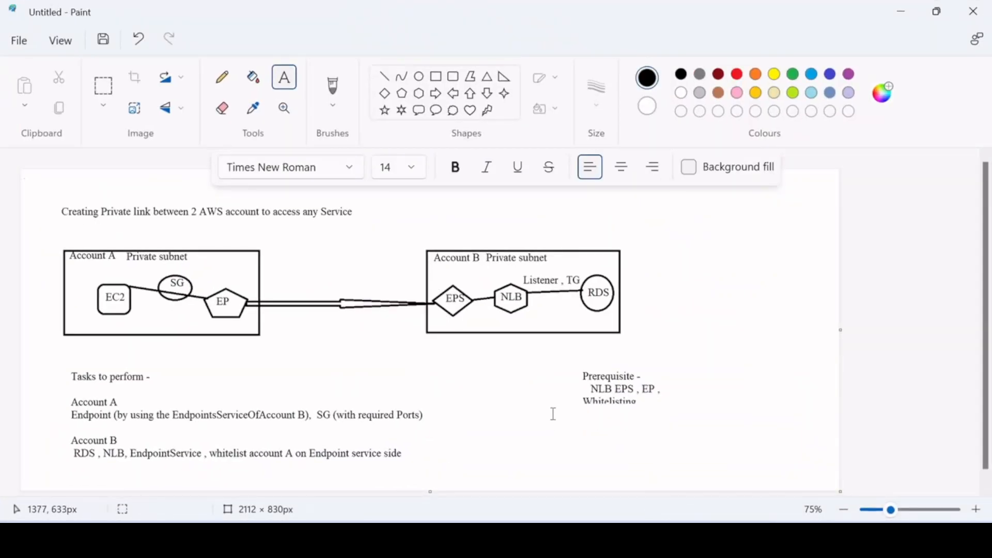
drag(72, 451, 97, 454)
click(354, 427)
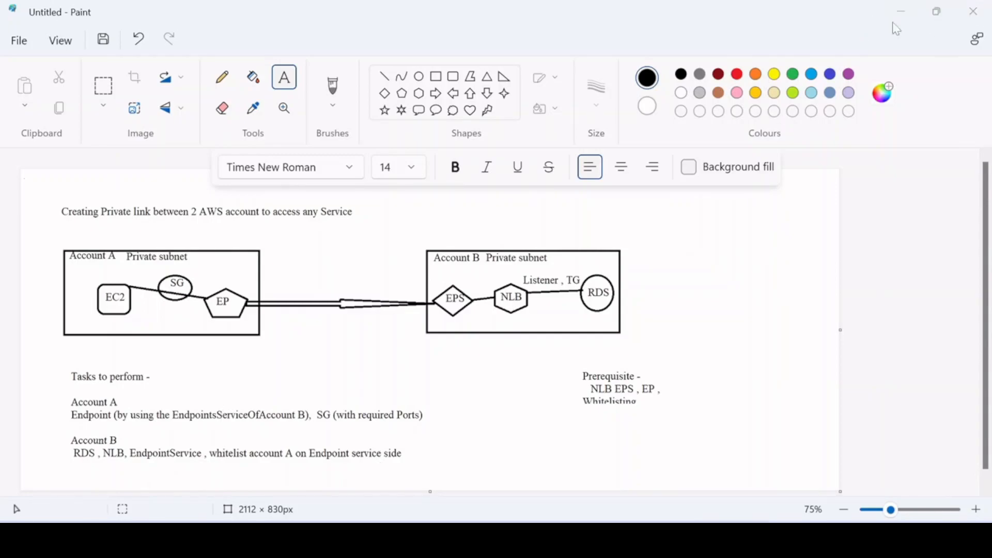
click(904, 12)
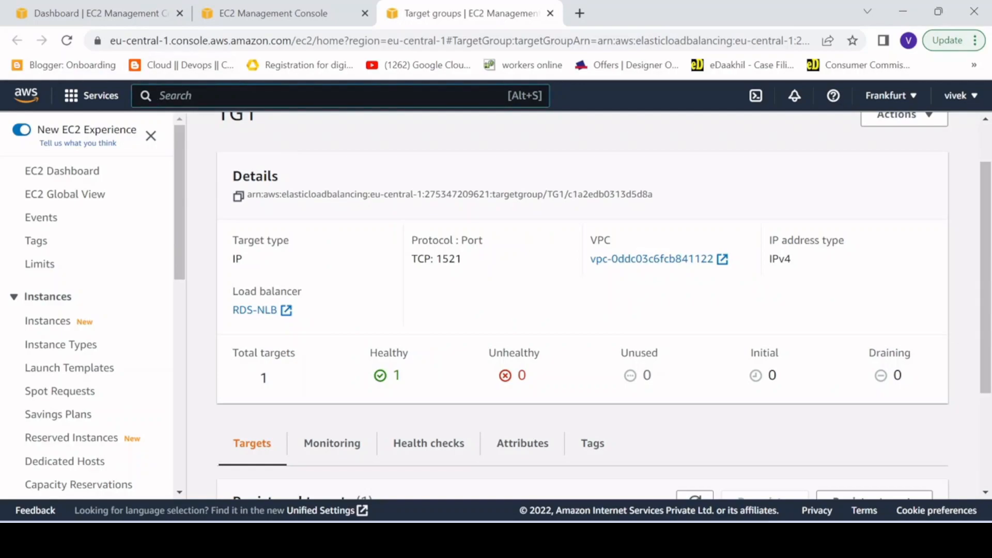
Step: Search for the VPC service, open its dashboard, and close the remaining EC2 pages
click(170, 96)
text(VPC)
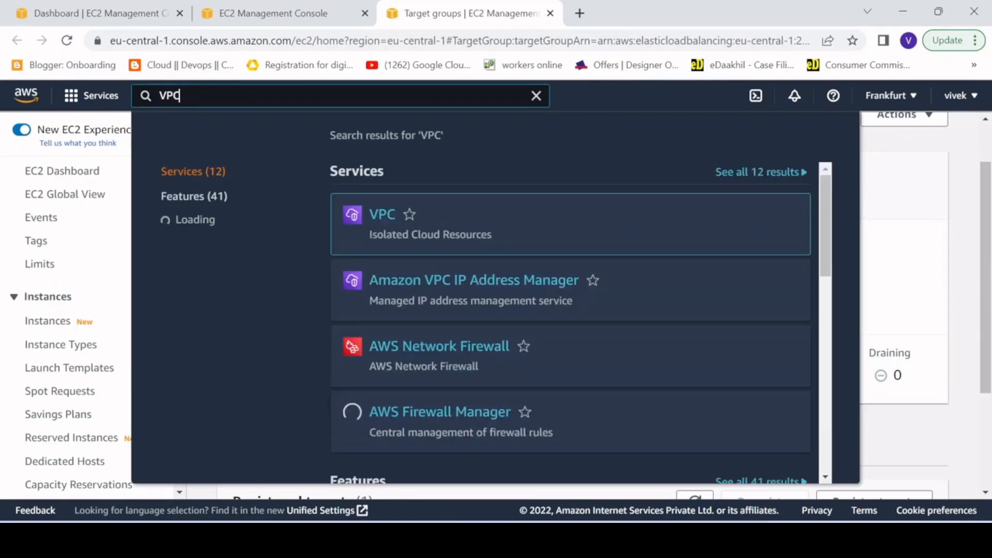
click(387, 216)
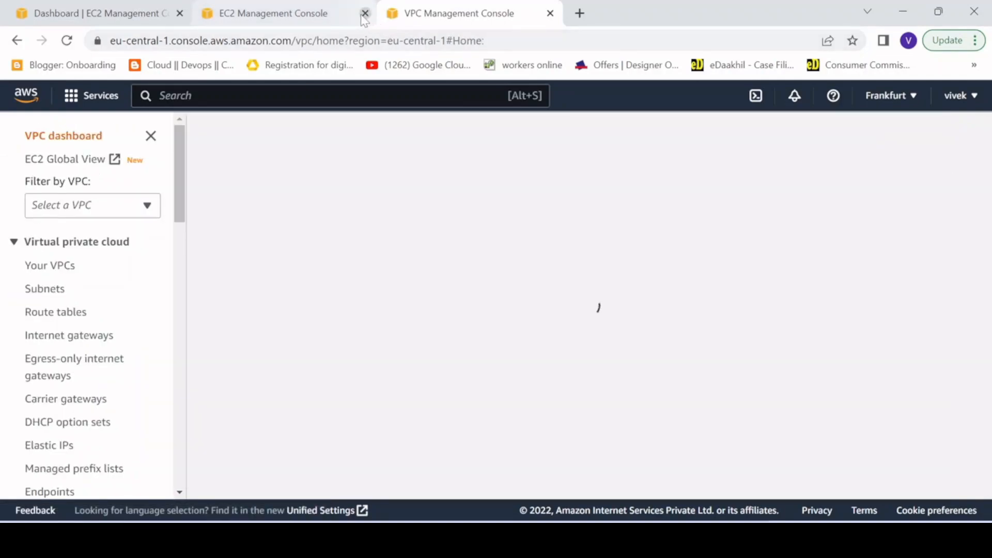
click(365, 14)
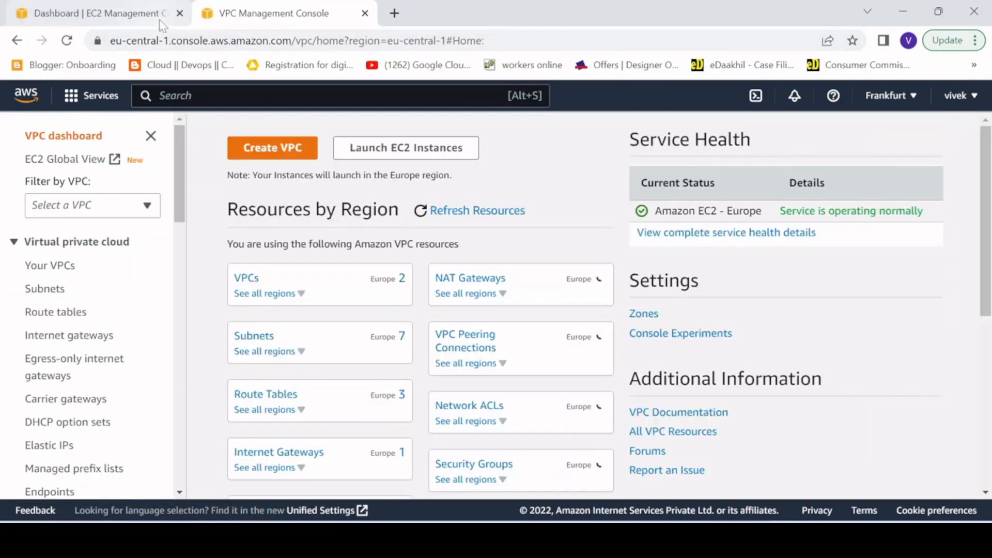
click(180, 13)
Step: Open the VPC endpoint services list in a separate browser tab and switch to it
scroll(100, 305, down, 3)
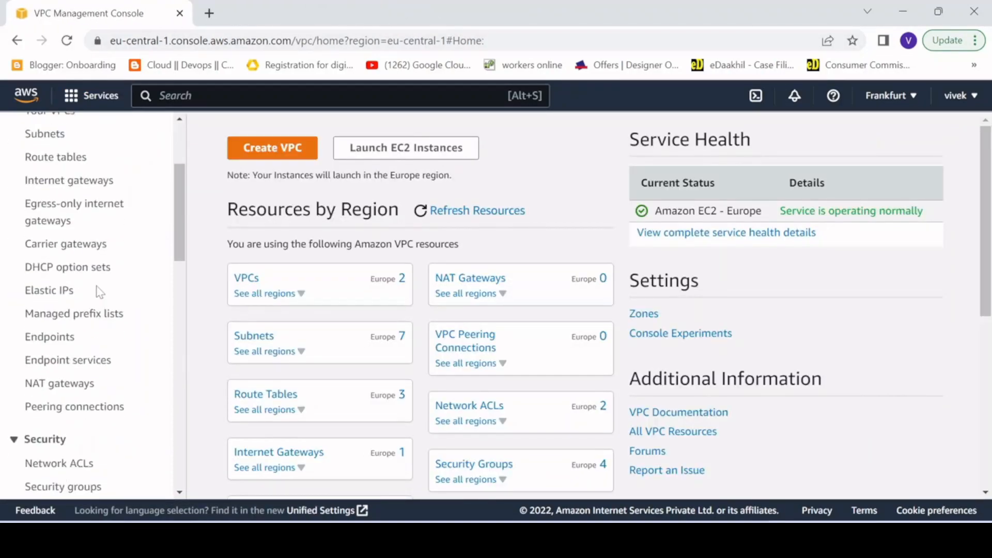
scroll(99, 292, down, 2)
right_click(80, 294)
click(83, 299)
click(266, 12)
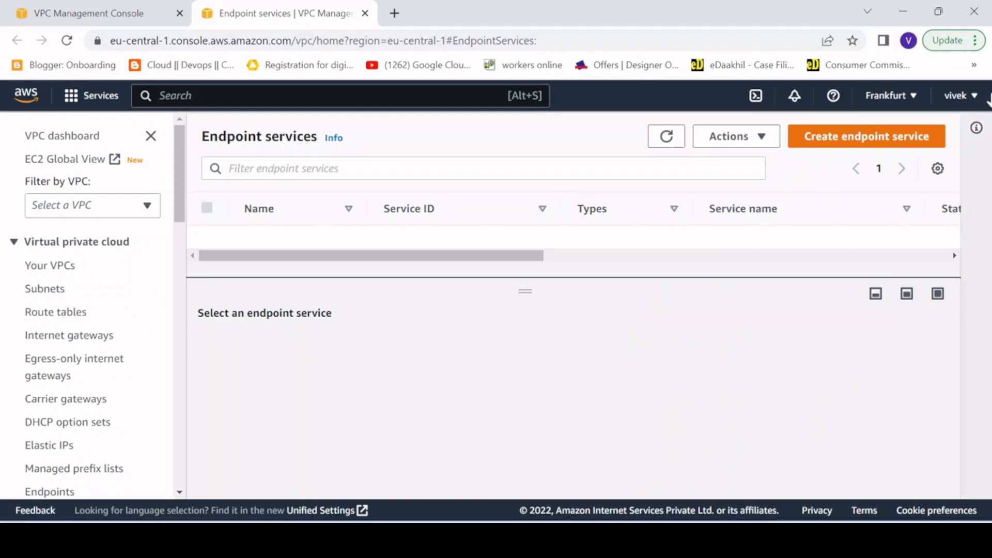
Step: Start creating an endpoint service named myEPS and select RDS-NLB as its load balancer
click(841, 142)
click(192, 310)
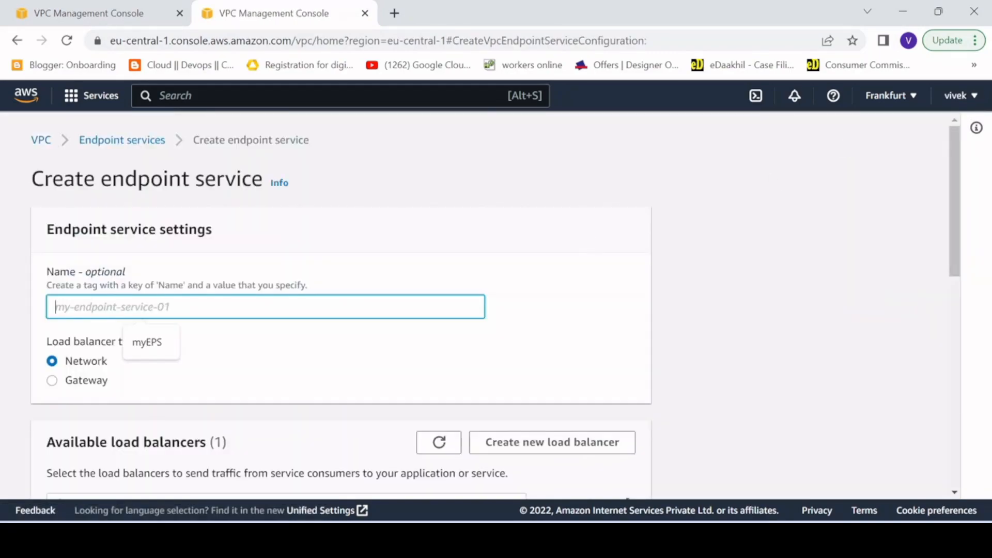
click(155, 341)
click(194, 380)
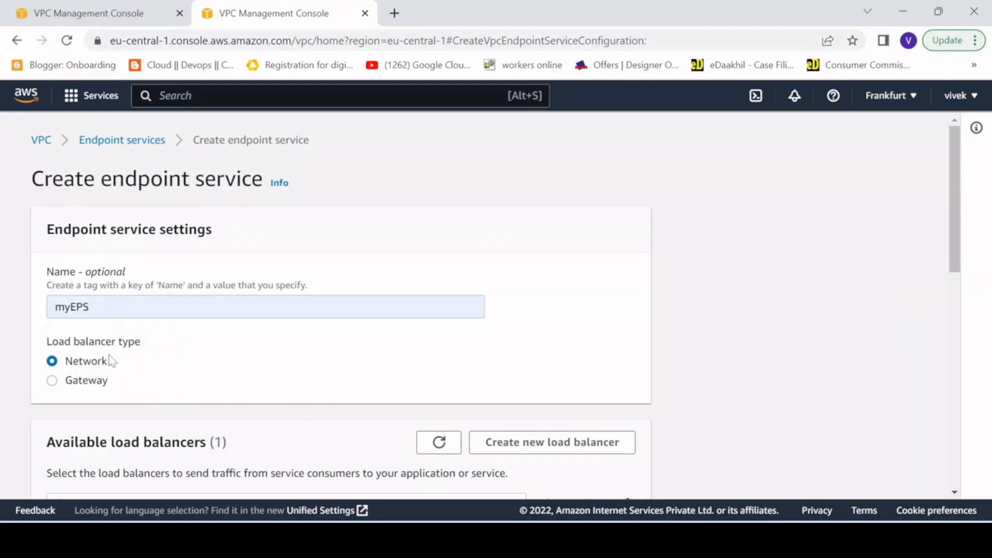
scroll(96, 368, down, 5)
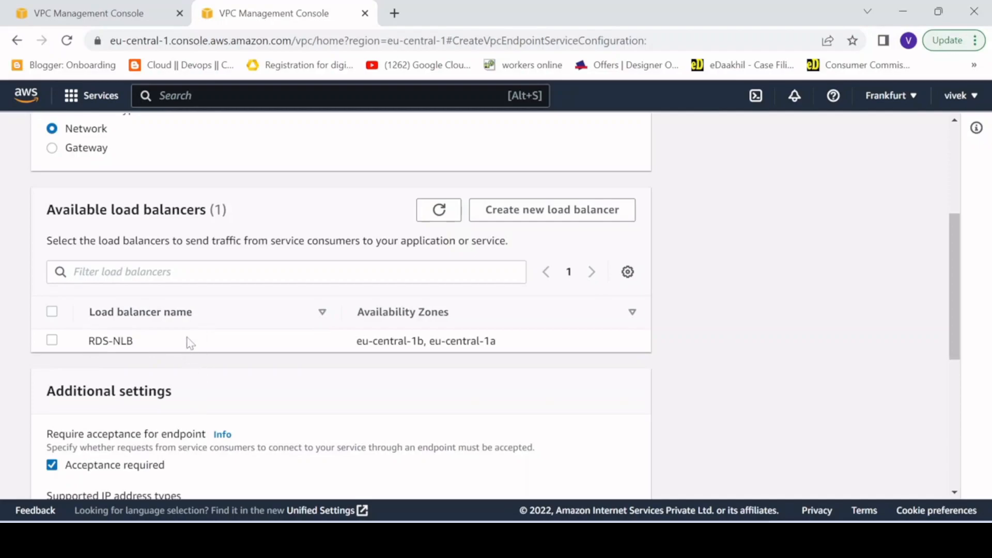
click(52, 340)
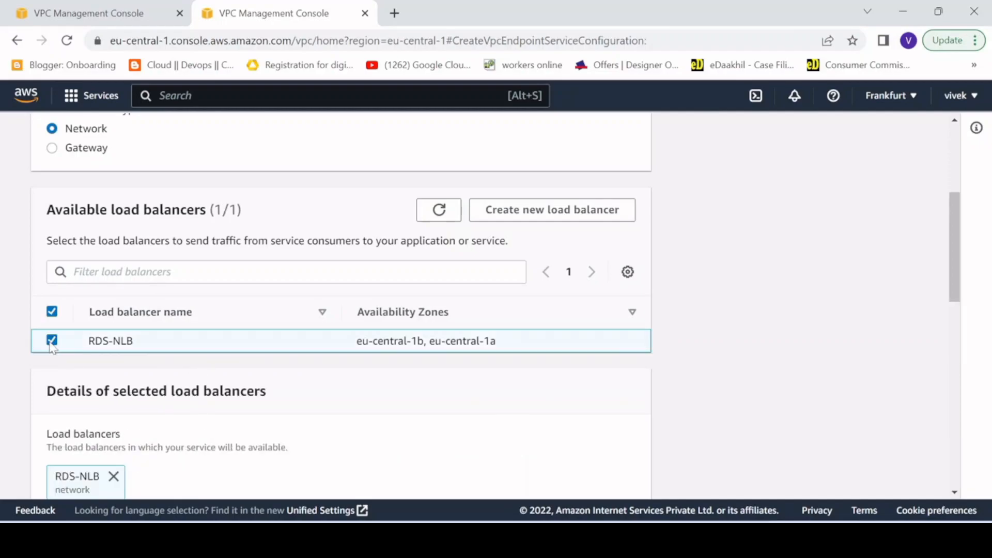
Step: Turn off the acceptance requirement for endpoint requests and create the endpoint service
scroll(186, 331, down, 8)
scroll(189, 328, down, 1)
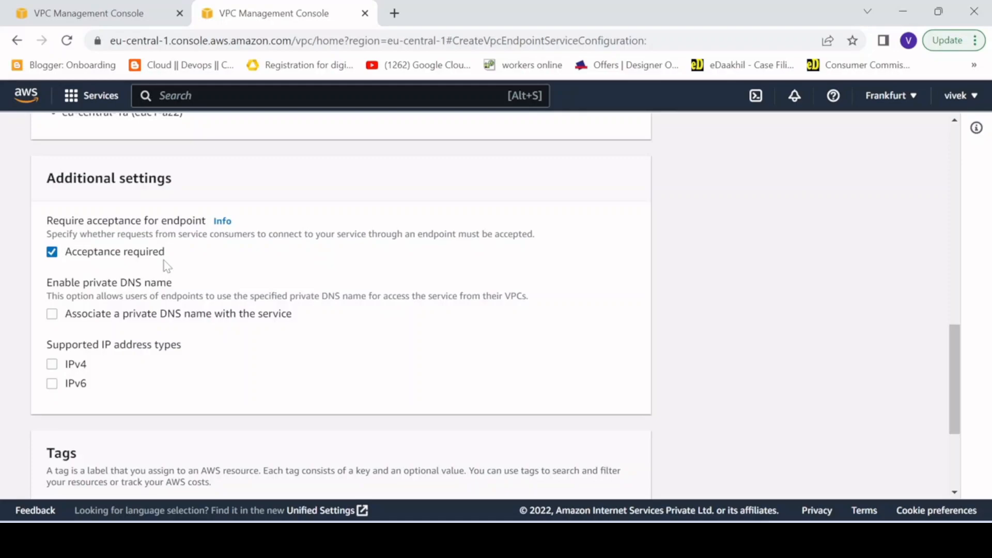
click(53, 253)
scroll(350, 327, down, 4)
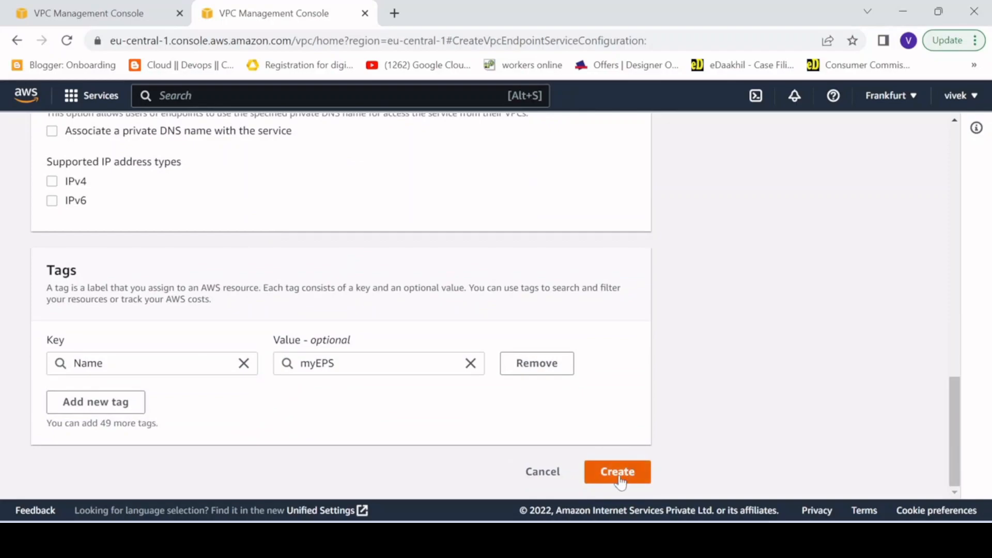
click(620, 476)
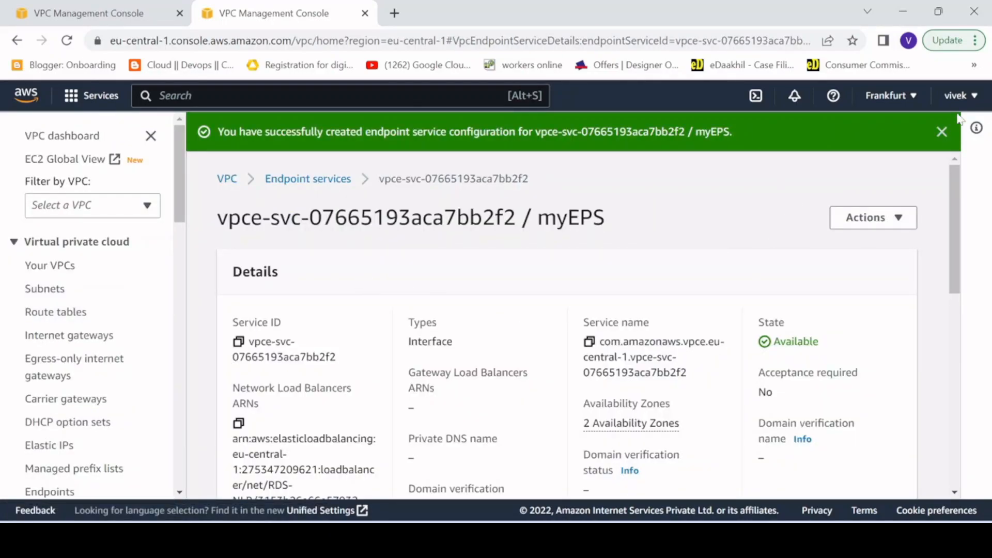
Step: Copy myEPS's service name, paste it into a new Notepad document, and minimize that document
click(942, 132)
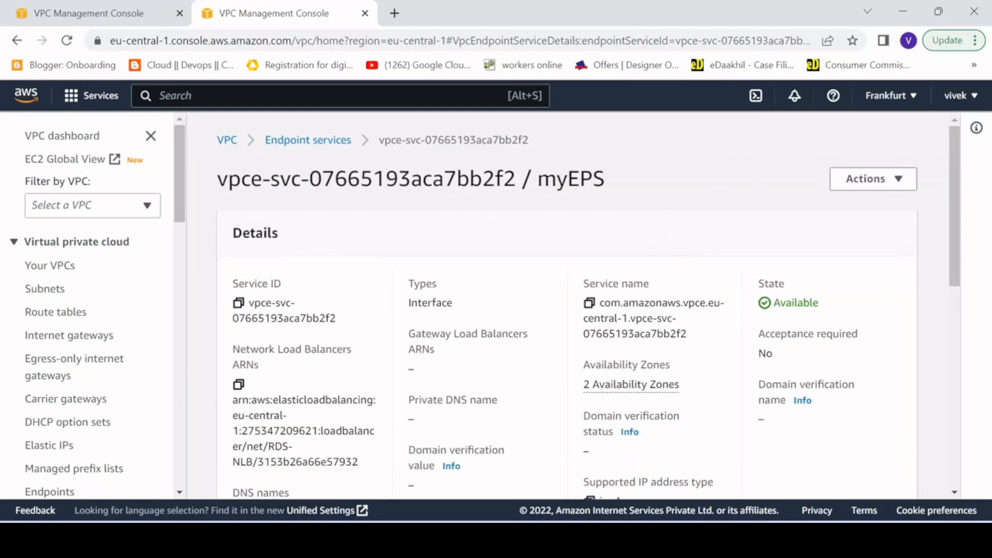
click(589, 305)
click(590, 304)
key(super)
text(notepad)
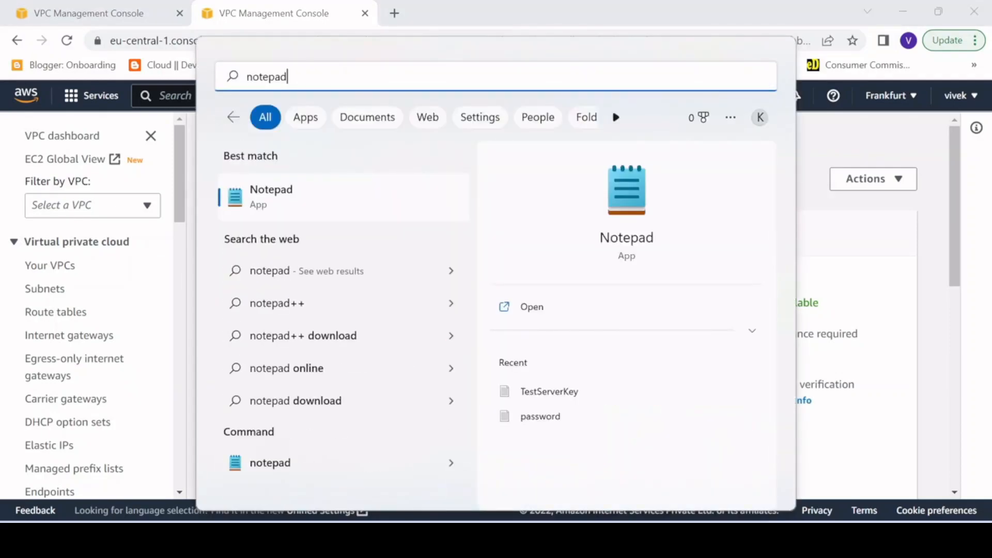
key(Return)
key(ctrl+v)
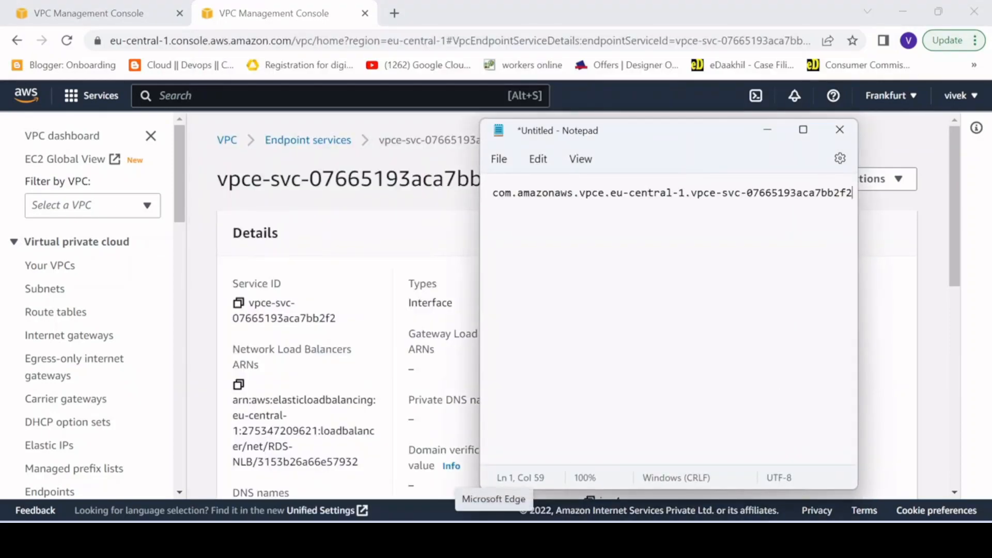
click(768, 130)
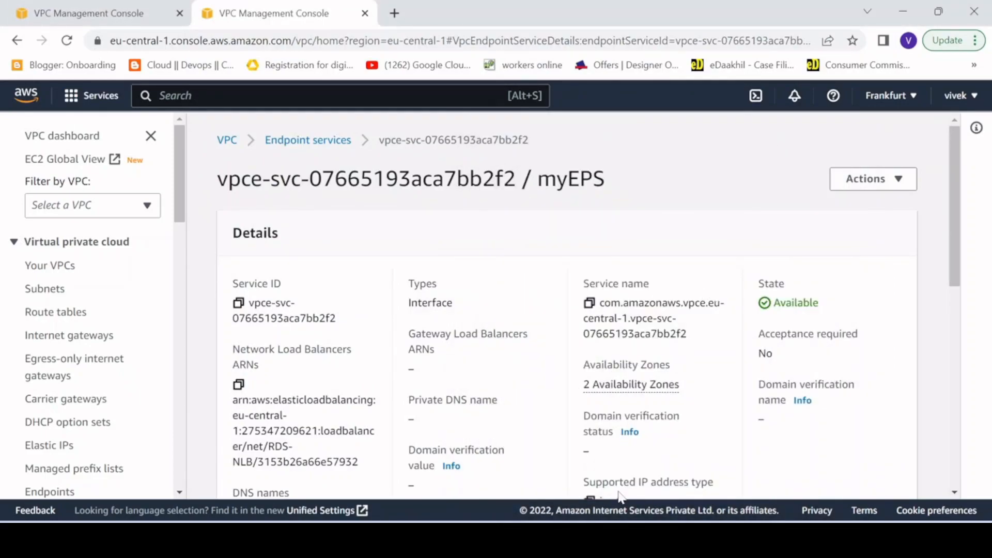
Step: Switch to the Paint diagram, review the task of whitelisting Account A, and return to the endpoint service page
click(486, 540)
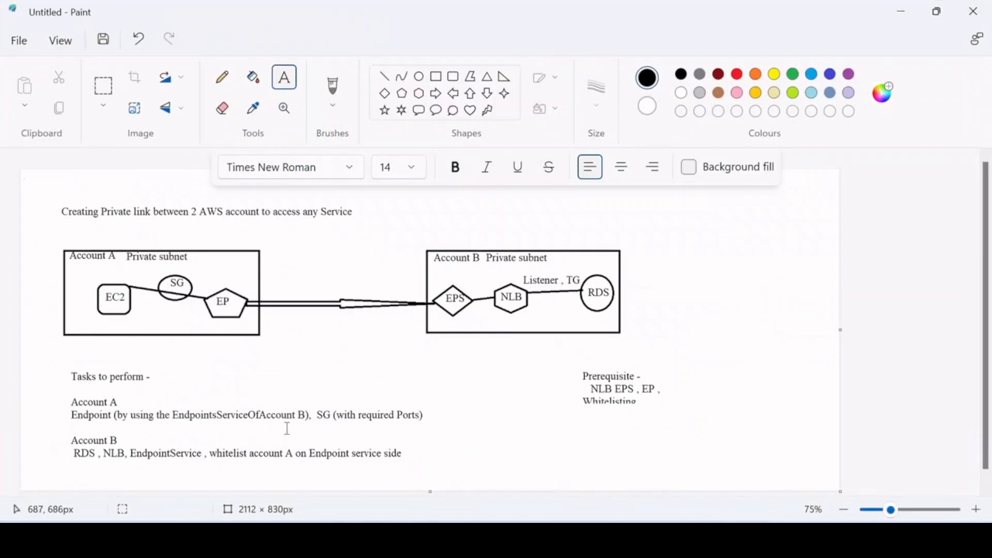
drag(211, 455, 138, 447)
click(420, 427)
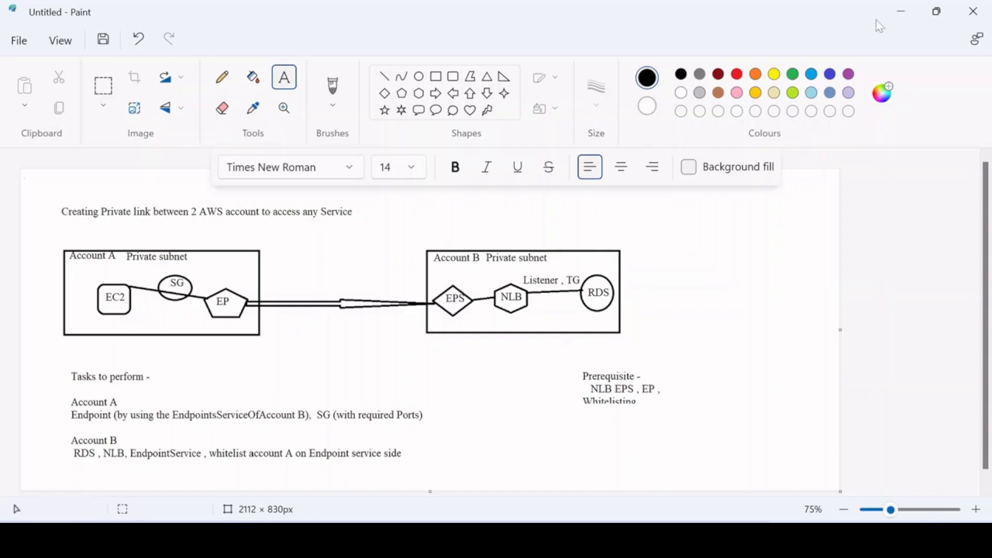
click(903, 11)
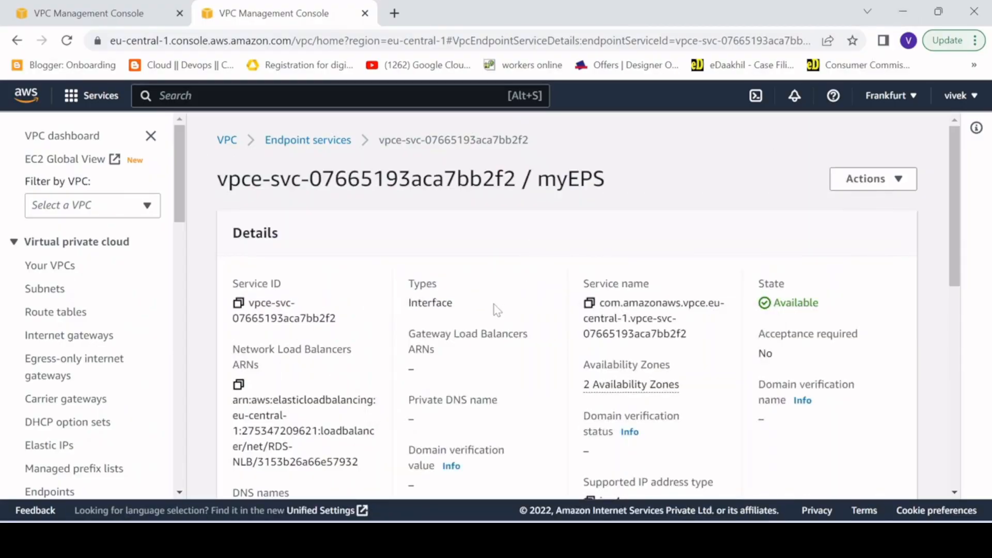
Step: Select myEPS in the endpoint services list and open the form for allowing principals on it
click(302, 144)
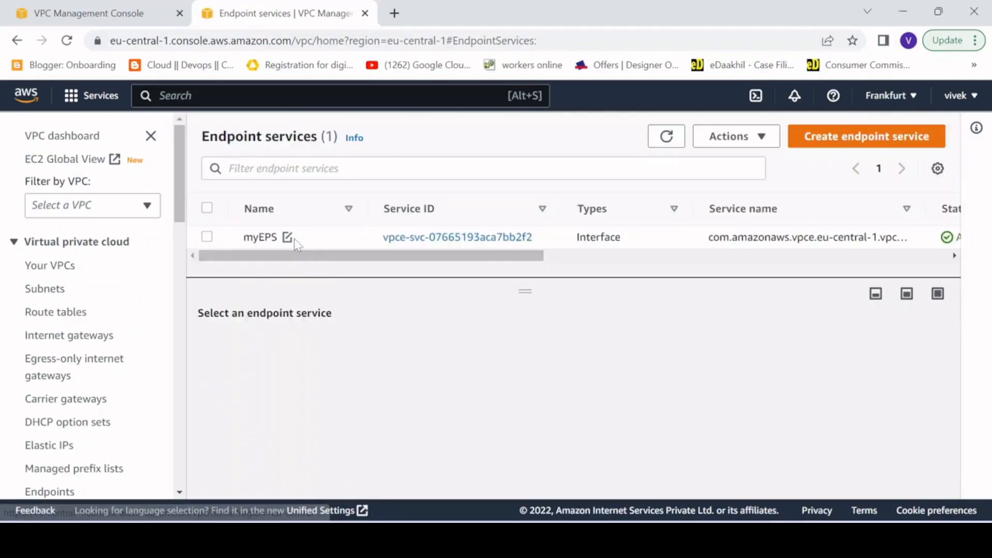
click(207, 237)
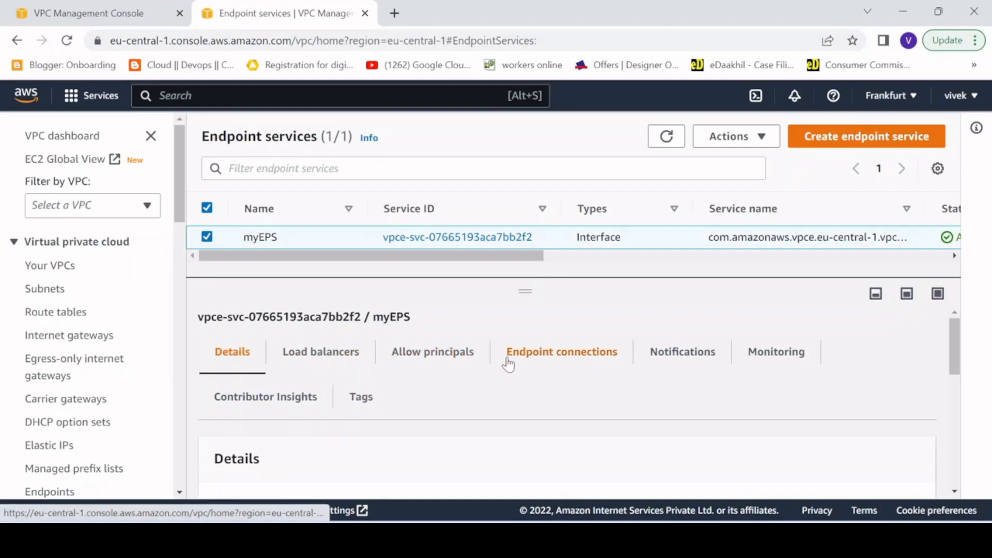
click(448, 357)
scroll(445, 414, down, 3)
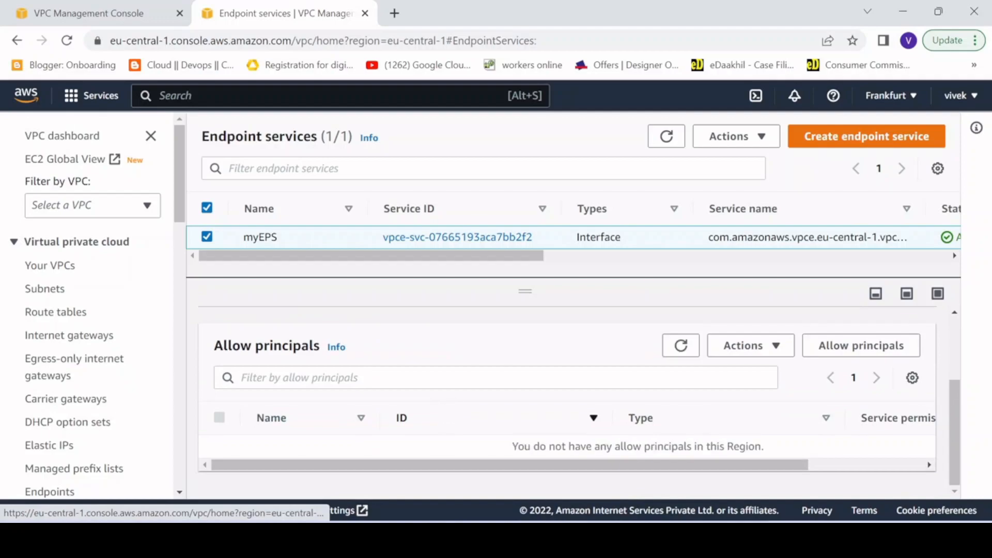
click(848, 352)
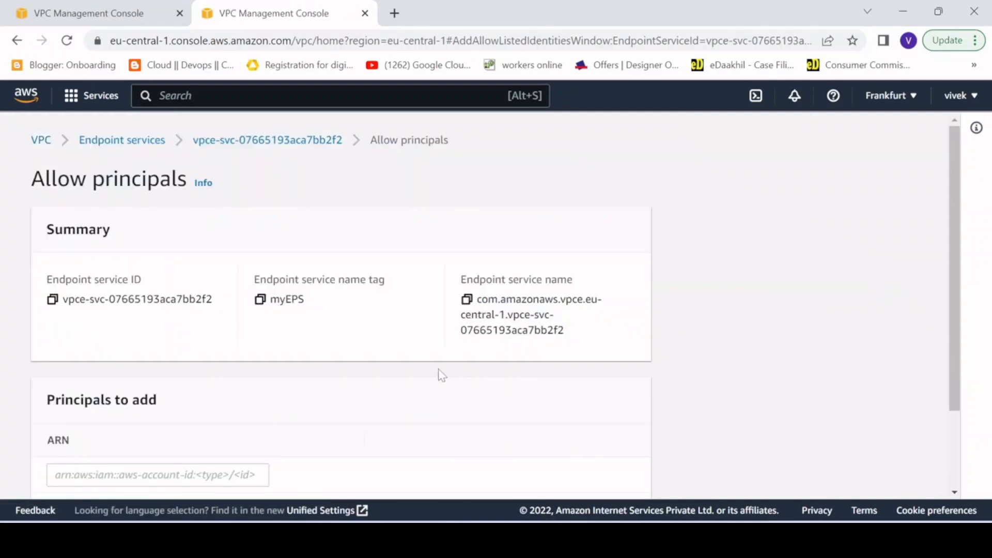
scroll(341, 346, down, 2)
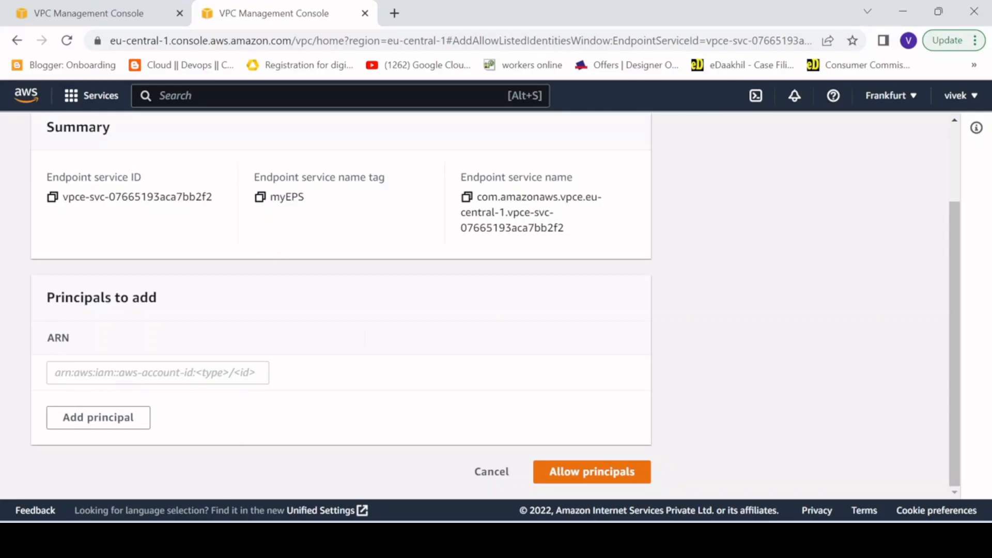
Step: Switch to the Notepad document and add the ARN template arn:aws:iam::account-id:root two lines below the service name
key(alt+Tab)
click(512, 193)
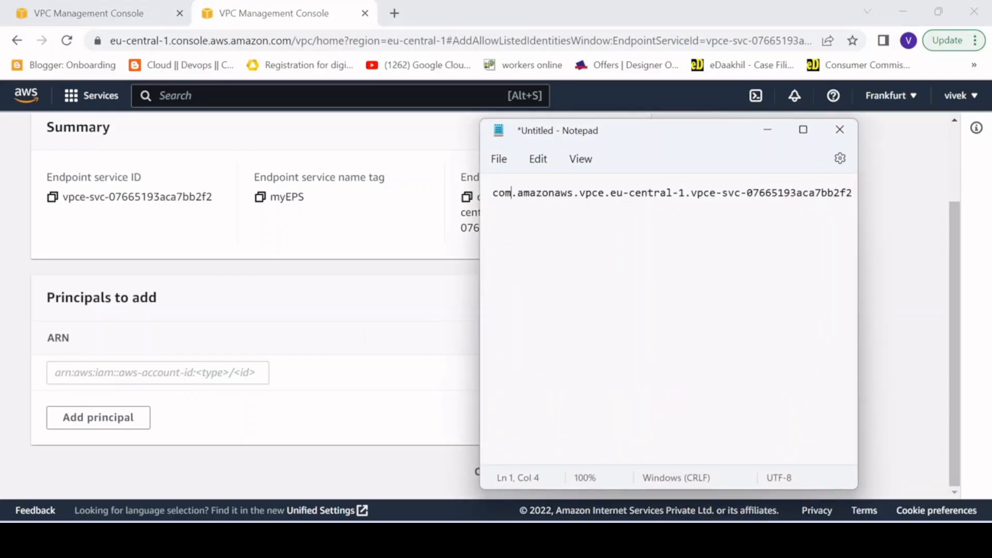
key(End)
key(Return)
key(Return)
text(arn:aws:iam::)
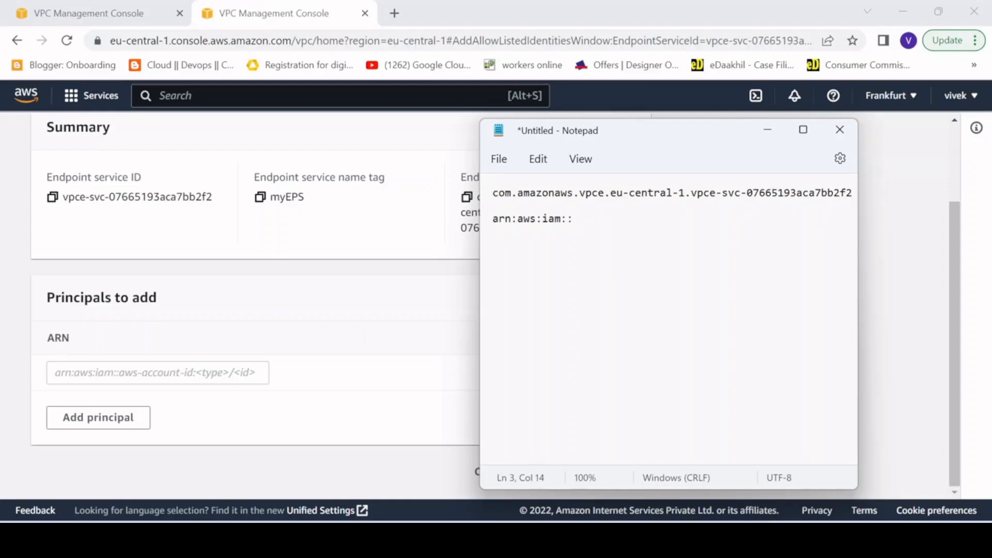
text(account-id:root)
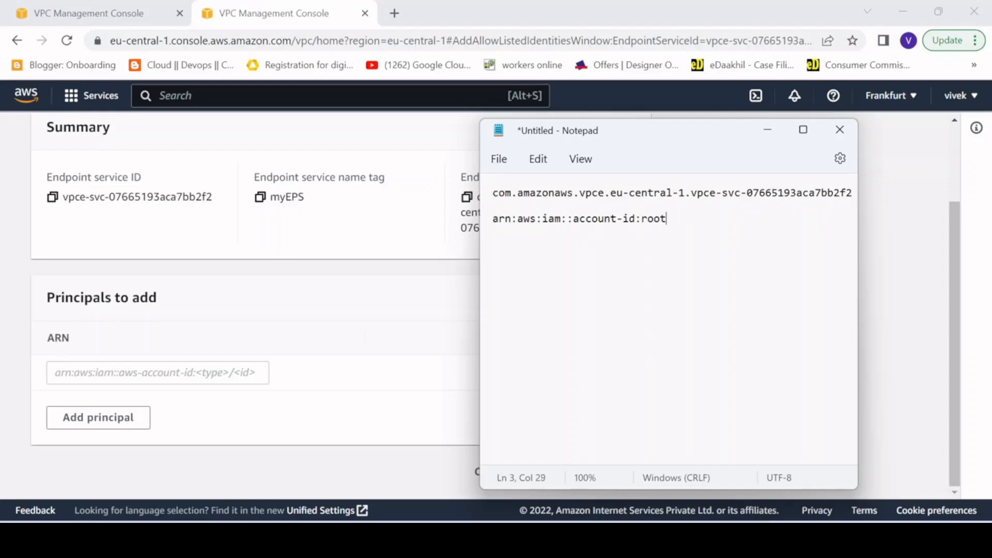
Step: Replace the account-id placeholder in the Notepad ARN with Account A's account ID, copied from its AWS console window
key(Left)
key(Left)
key(Left)
key(Left)
key(Left)
key(shift+Left)
key(shift+Left)
key(shift+Left)
key(shift+Left)
key(shift+Left)
key(shift+Left)
key(shift+Left)
key(shift+Left)
key(shift+Left)
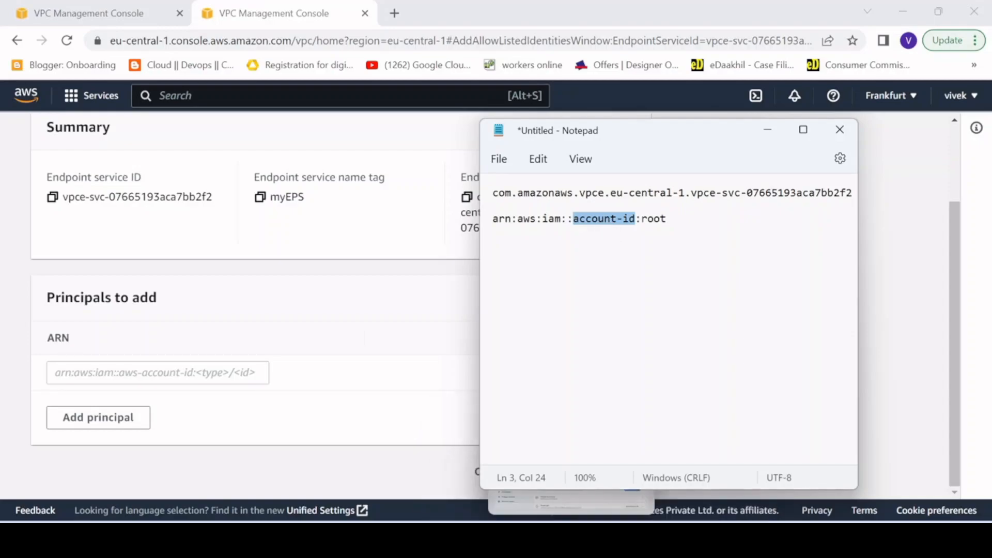
click(605, 540)
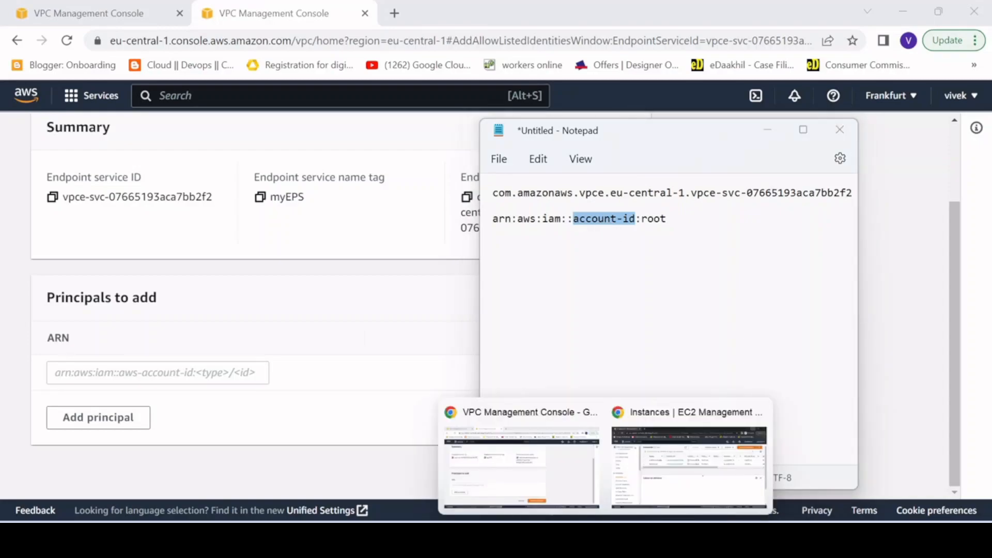
click(615, 482)
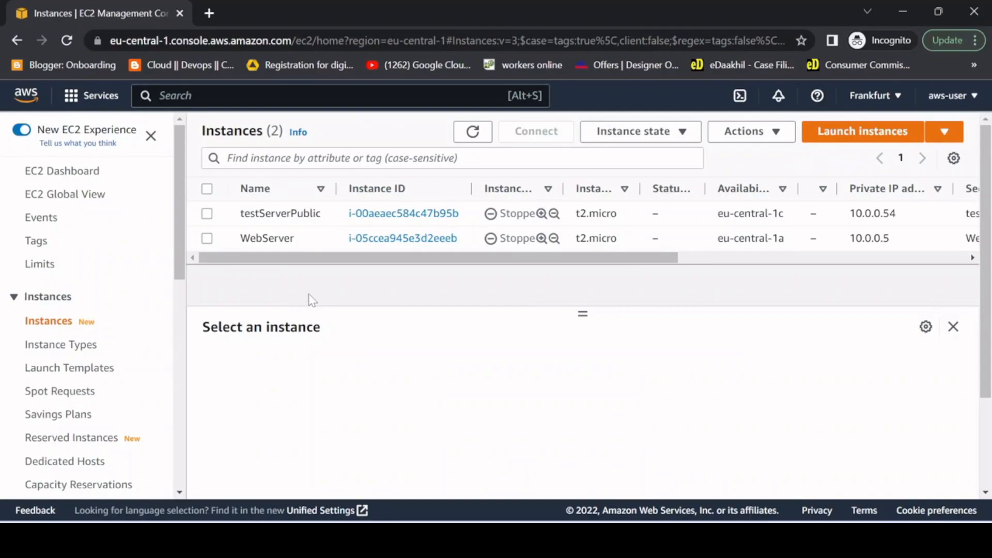
click(957, 99)
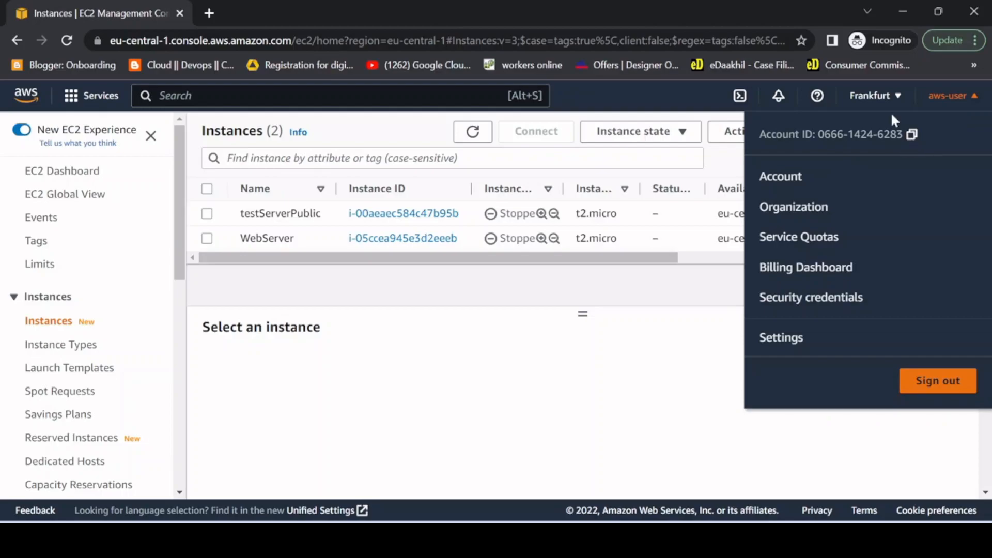
click(494, 398)
click(714, 540)
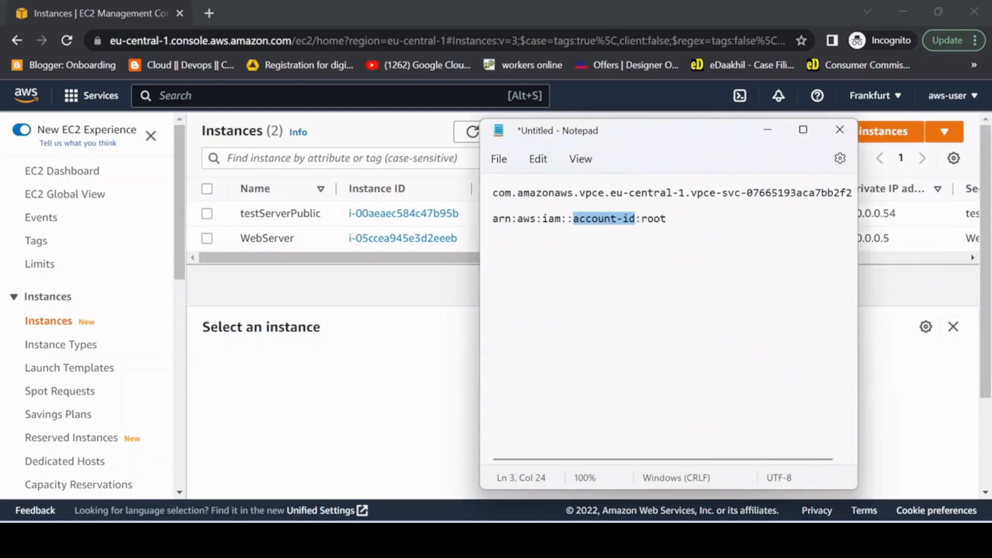
key(ctrl+v)
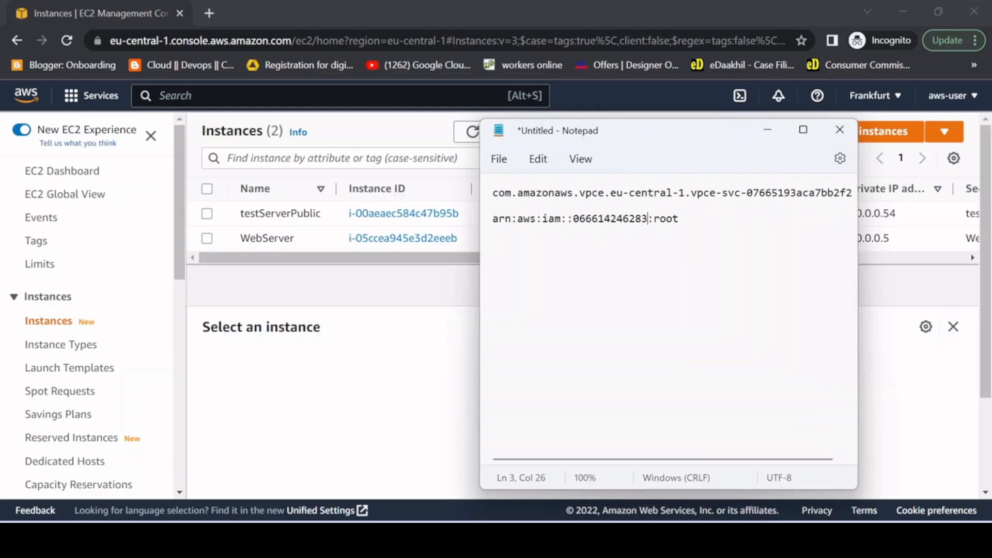
Step: Copy the completed ARN from Notepad into the principals to add for myEPS in Account B's console and allow it
drag(680, 219, 492, 219)
key(ctrl+c)
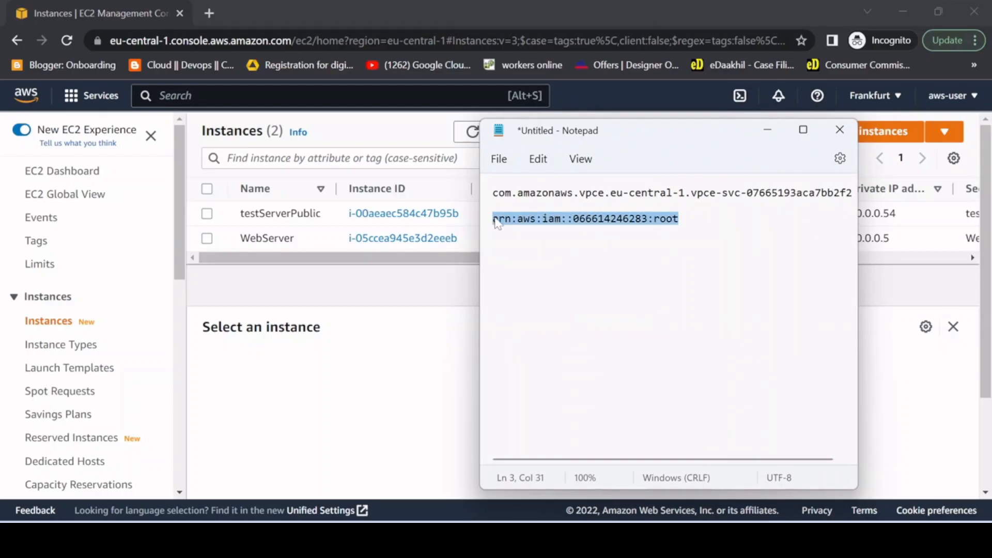
click(405, 360)
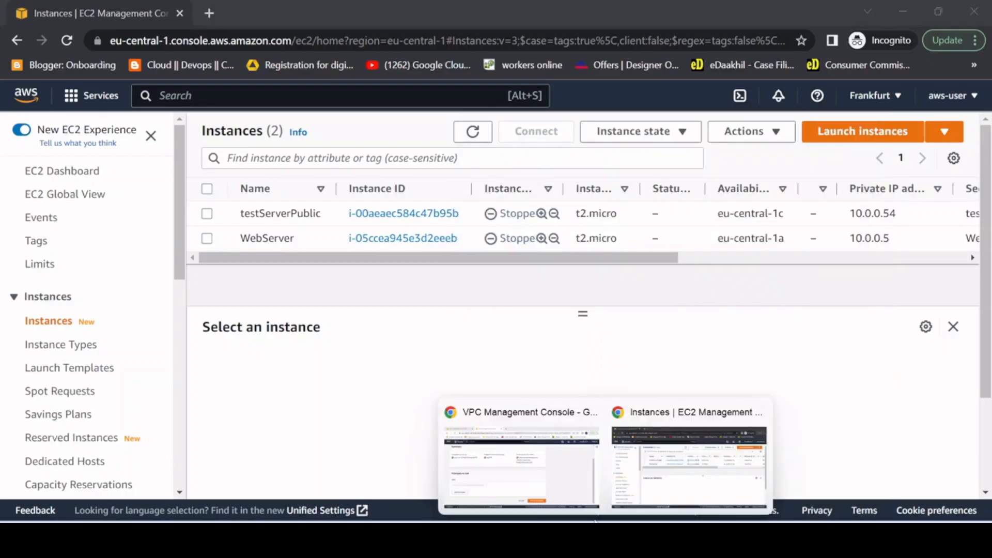
click(569, 483)
click(157, 373)
key(ctrl+v)
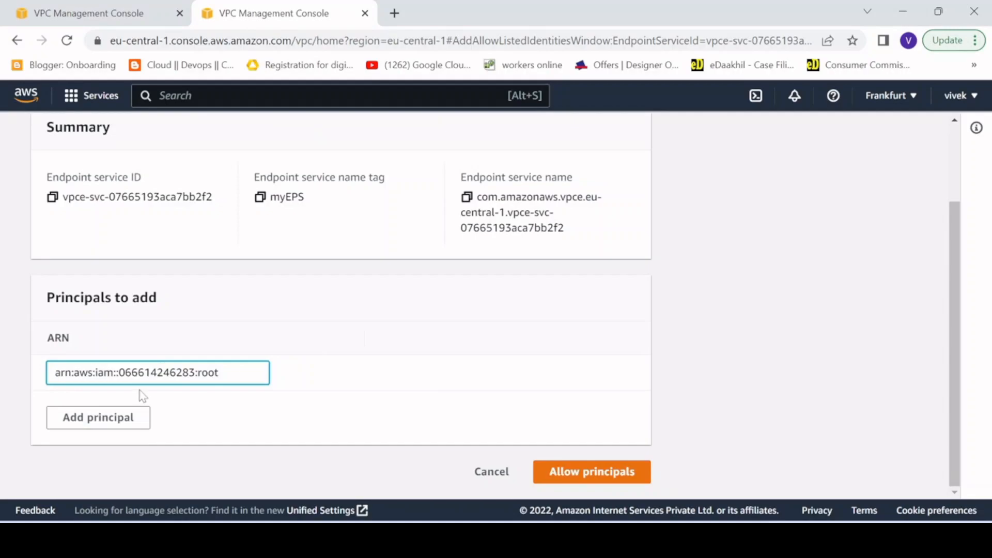
click(105, 423)
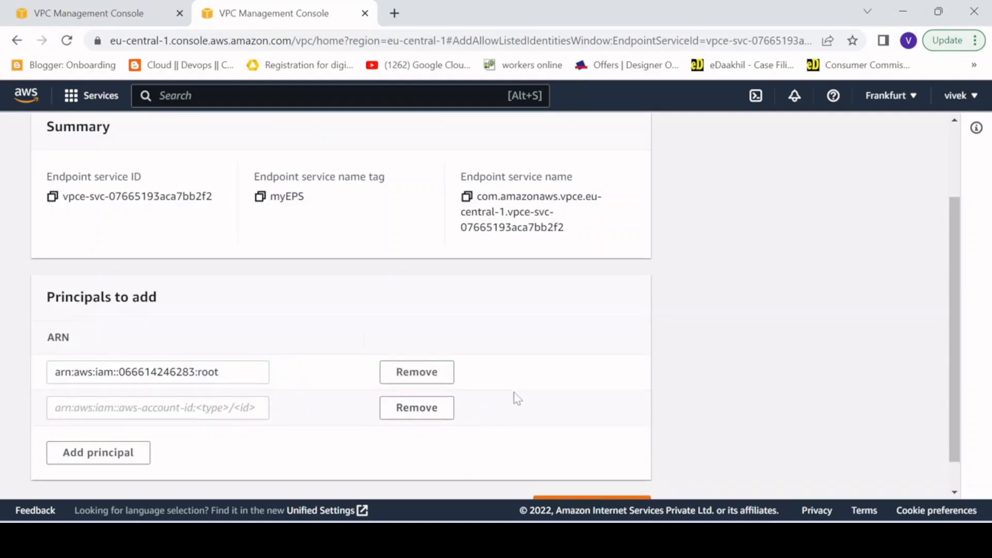
scroll(517, 403, down, 1)
click(568, 470)
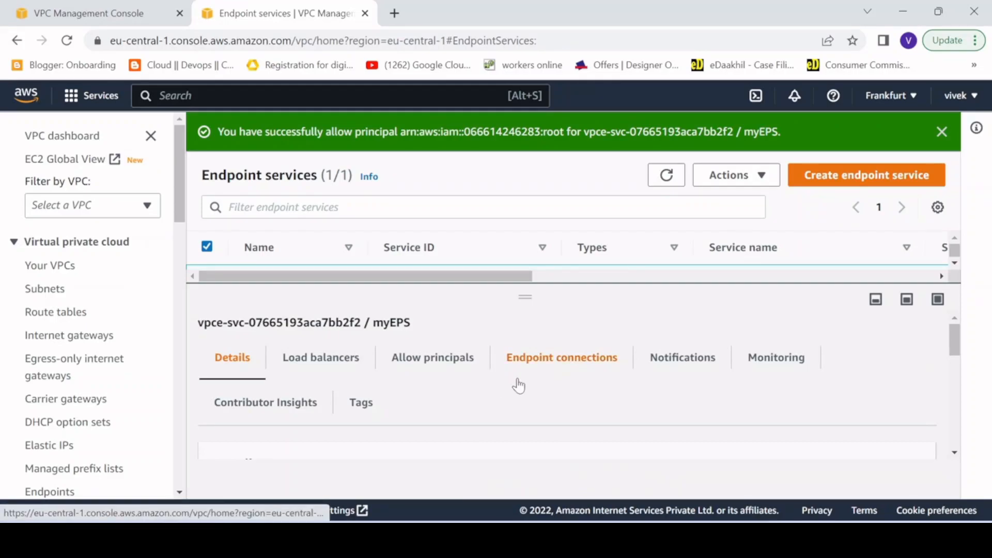
Step: Check the ARN and account ID in the allowed principals list of myEPS
click(448, 363)
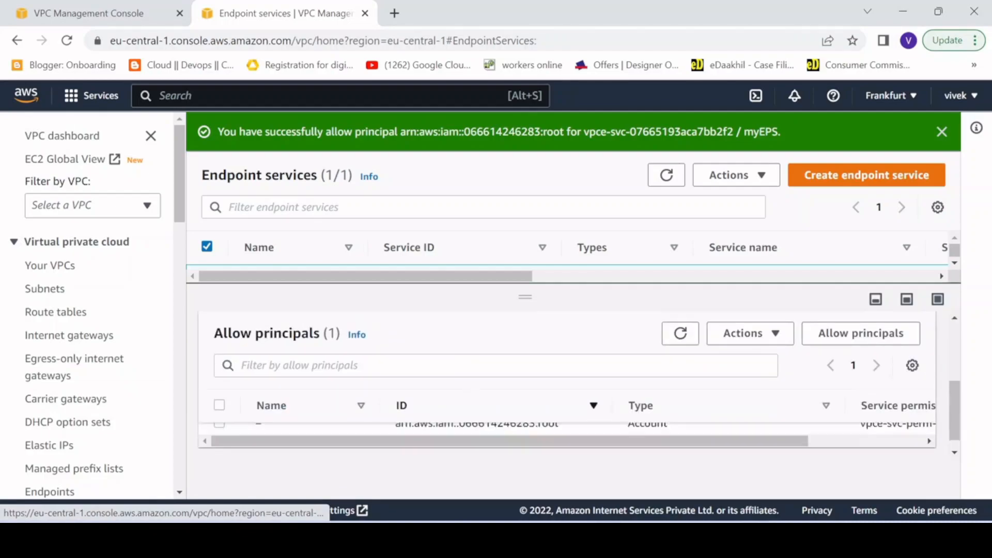
scroll(517, 393, up, 1)
drag(559, 283, 532, 242)
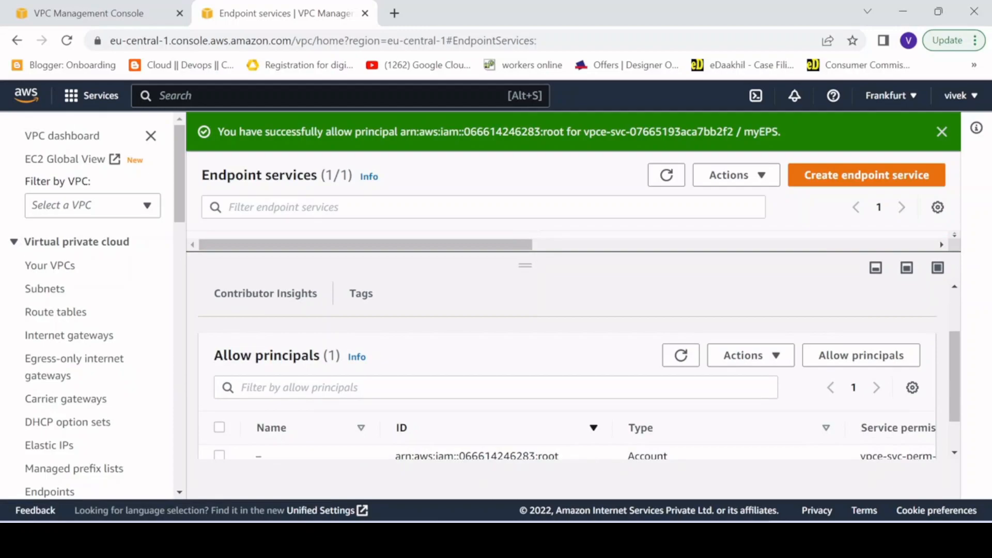
drag(340, 356, 269, 356)
drag(536, 456, 472, 456)
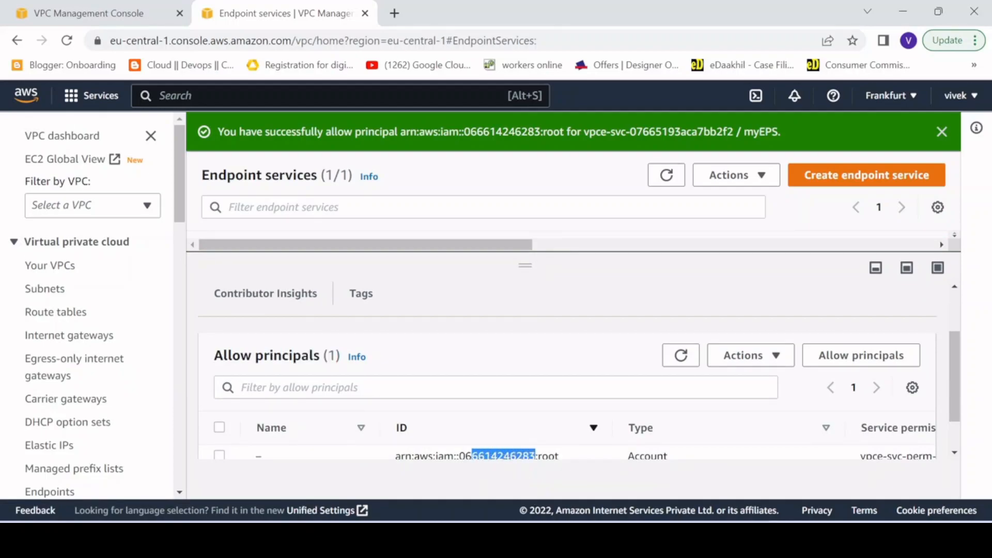
click(521, 364)
scroll(534, 402, up, 2)
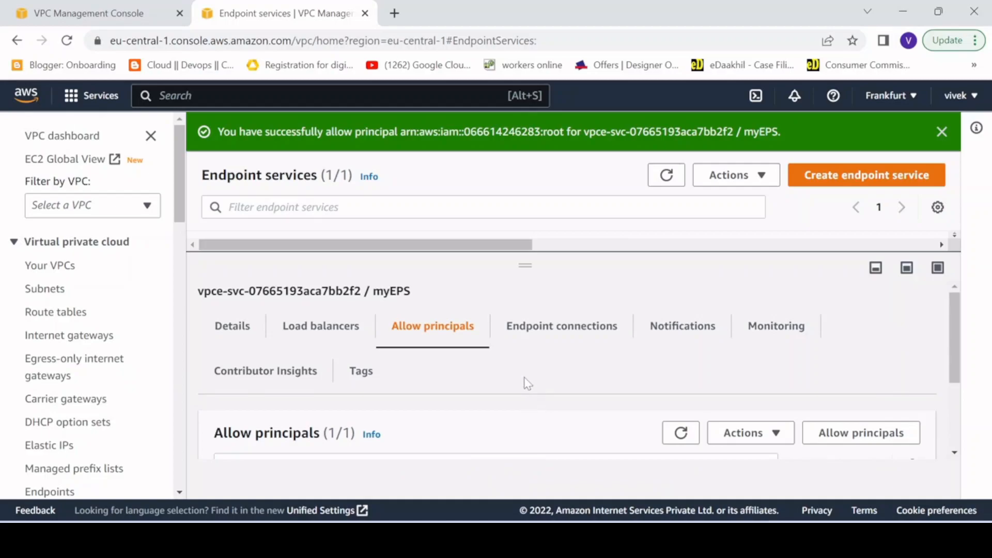
Step: Switch to the Paint diagram, review the tasks for Account A and Account B, and minimize it
click(606, 540)
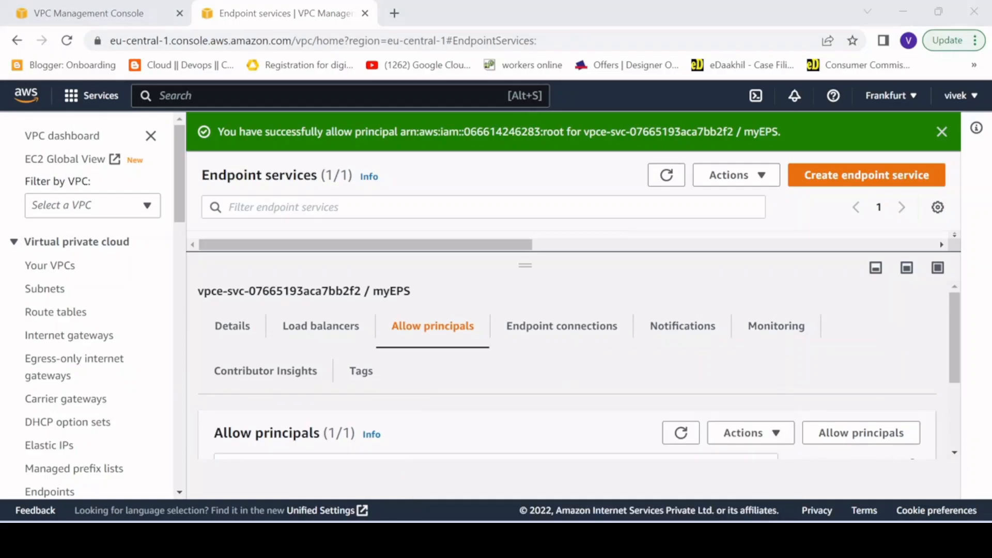
click(641, 540)
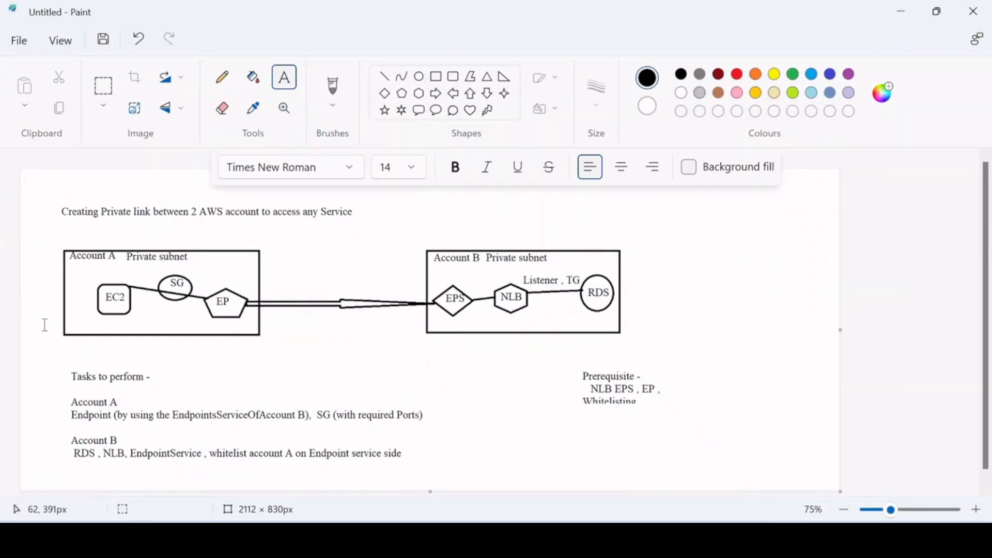
click(901, 12)
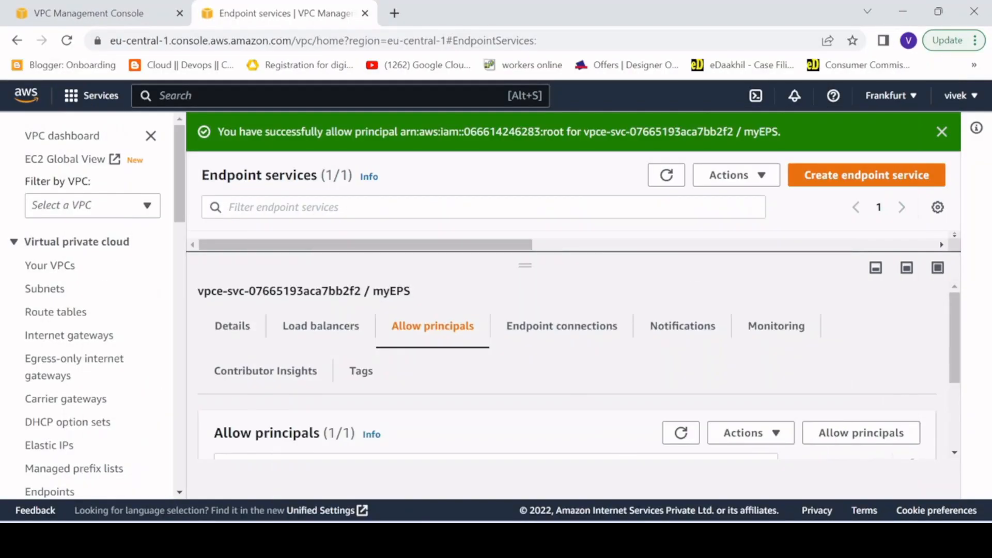
Step: Switch to Account A's console window, search for vpc, open VPC in a new tab and show its Endpoints page
click(605, 540)
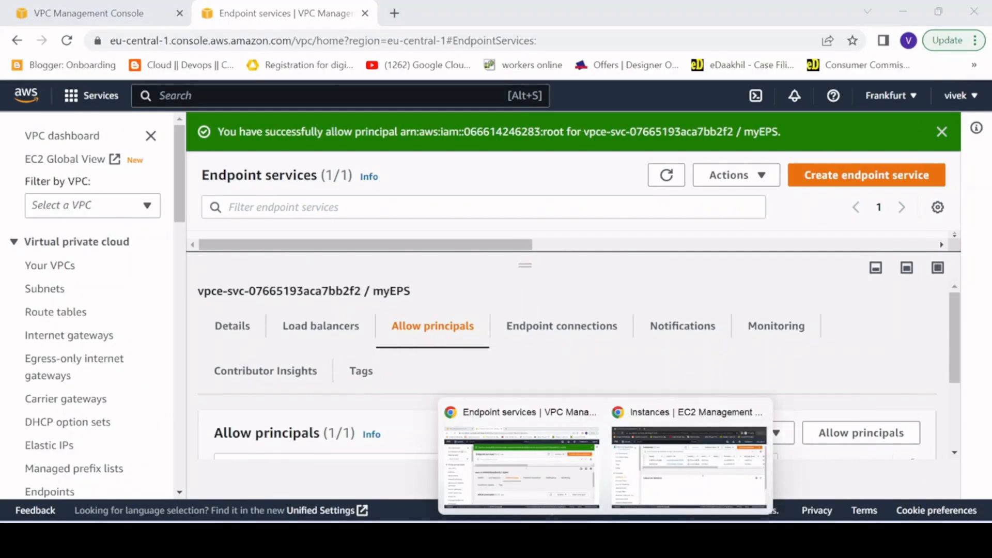
click(666, 486)
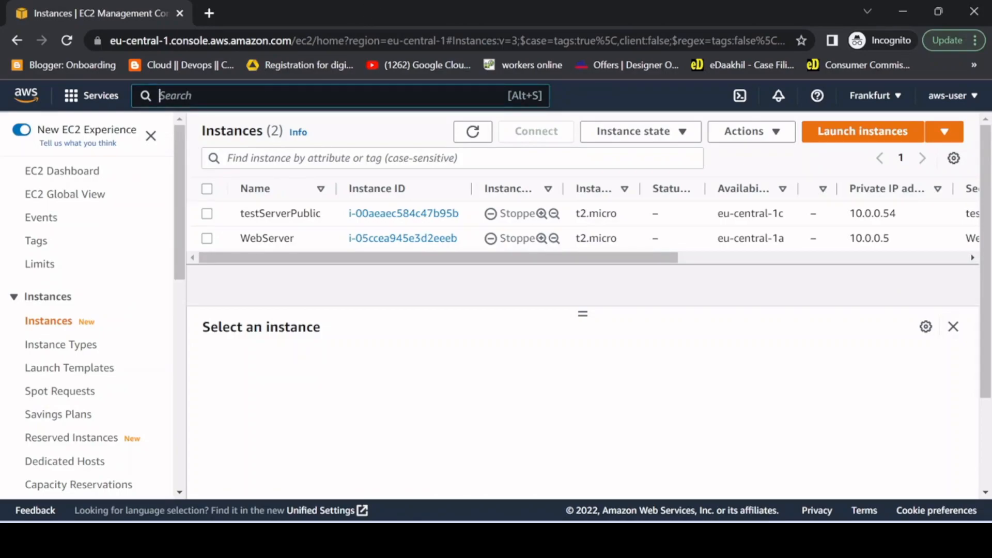
text(vpc)
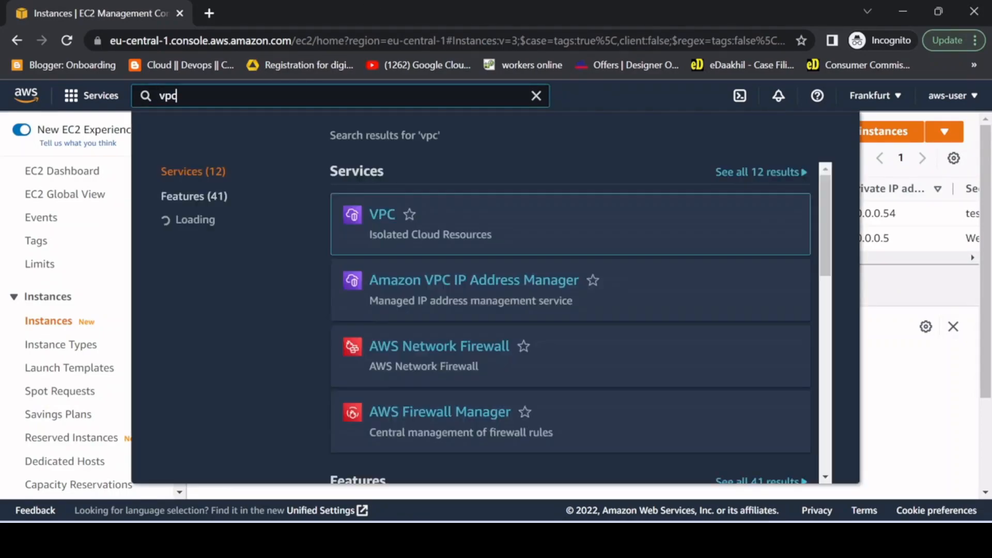
right_click(378, 214)
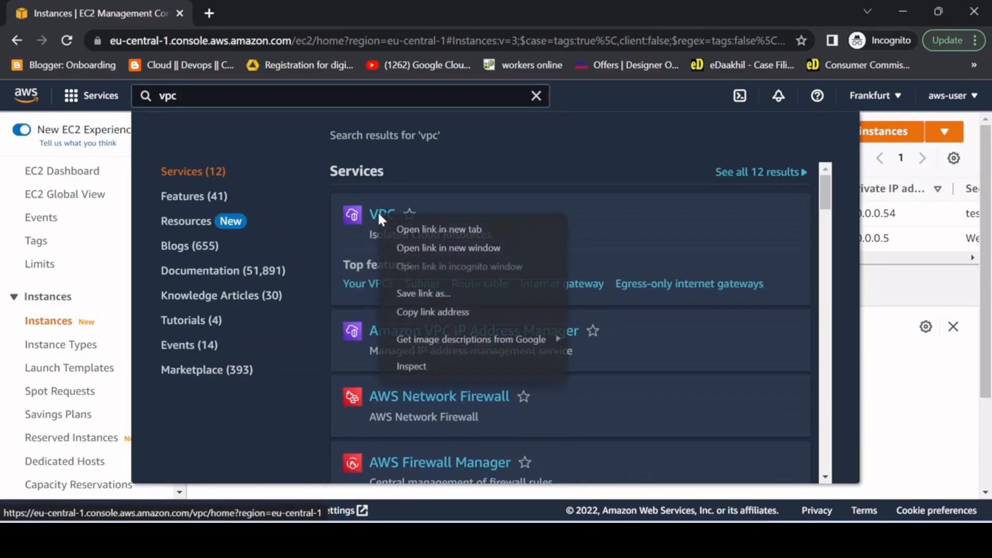
click(413, 226)
click(277, 10)
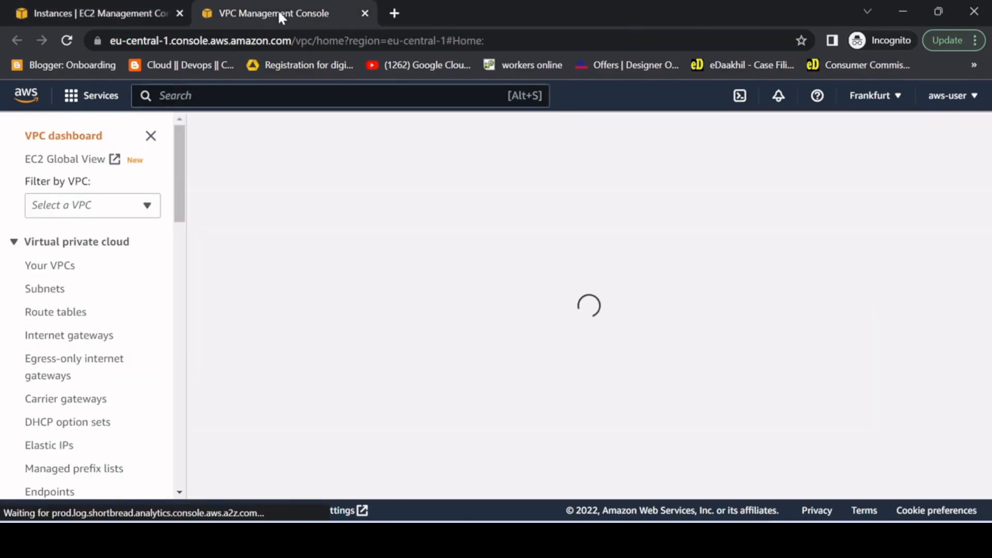
scroll(68, 292, down, 3)
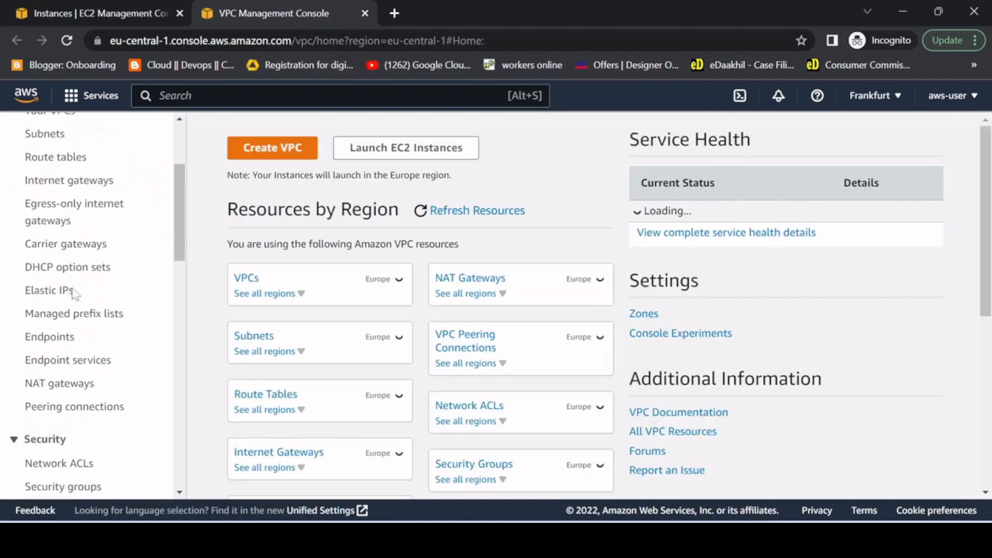
click(50, 337)
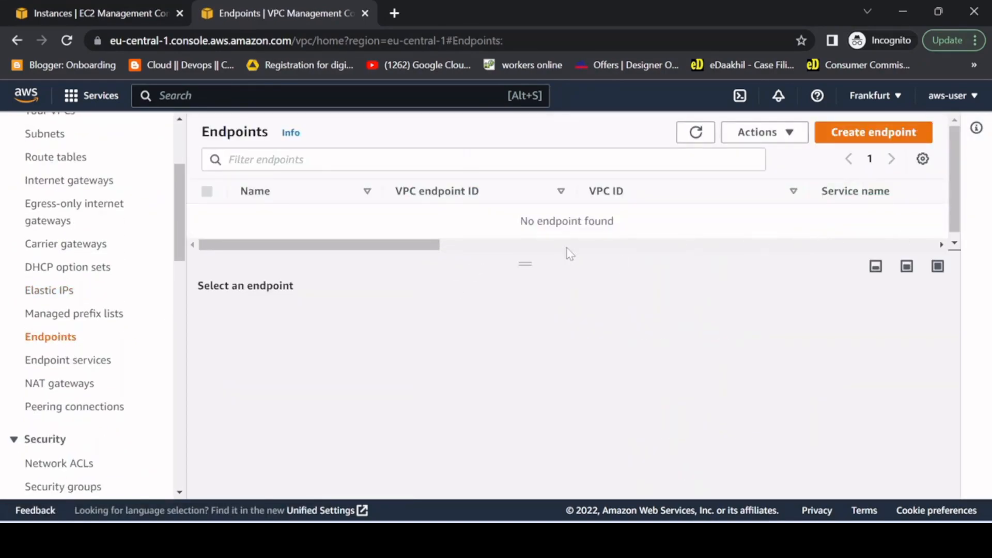
Step: Start creating an endpoint in Account A with the name tag my-ep-rds
click(884, 135)
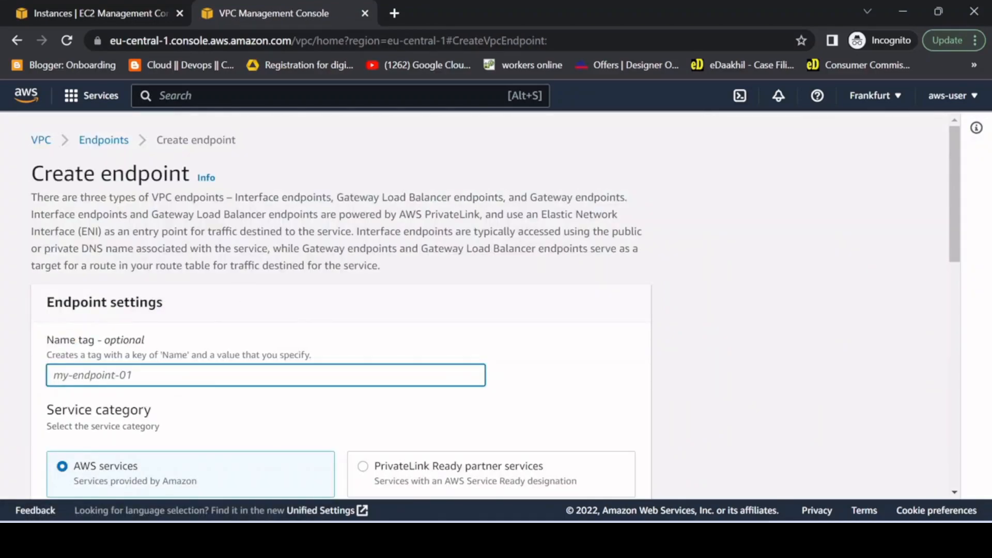
text(my)
scroll(103, 380, down, 3)
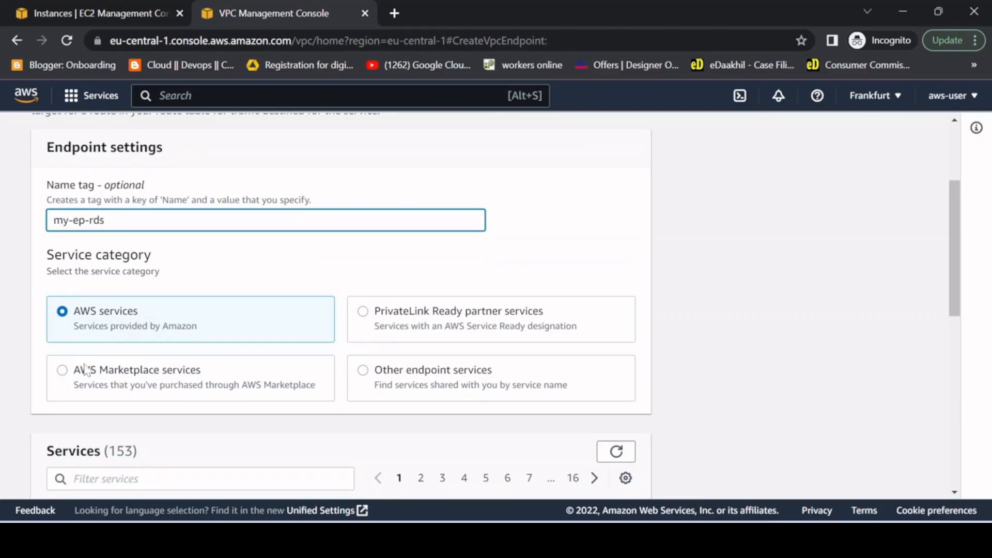
Step: Set the service category of the new endpoint to Other endpoint services
click(363, 374)
scroll(414, 361, down, 2)
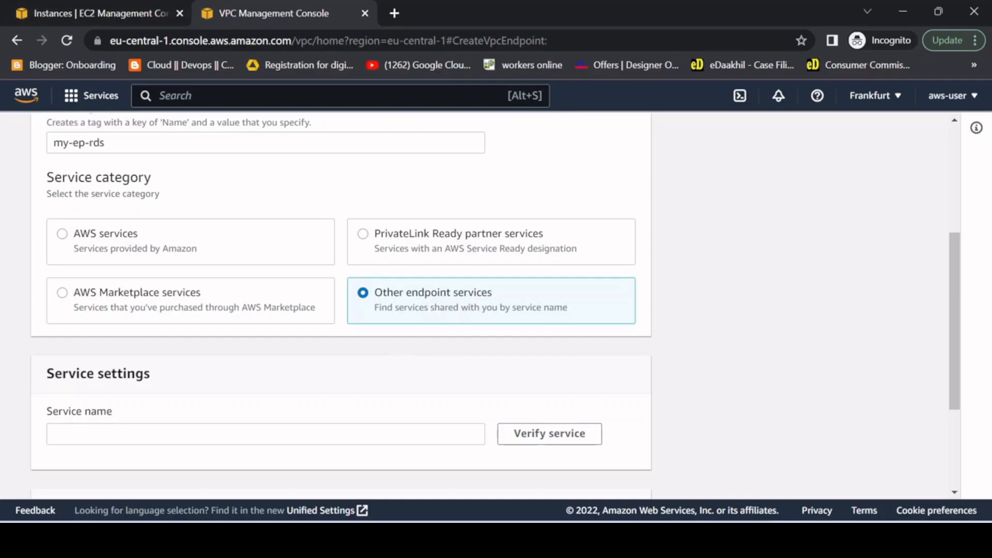
scroll(196, 212, down, 2)
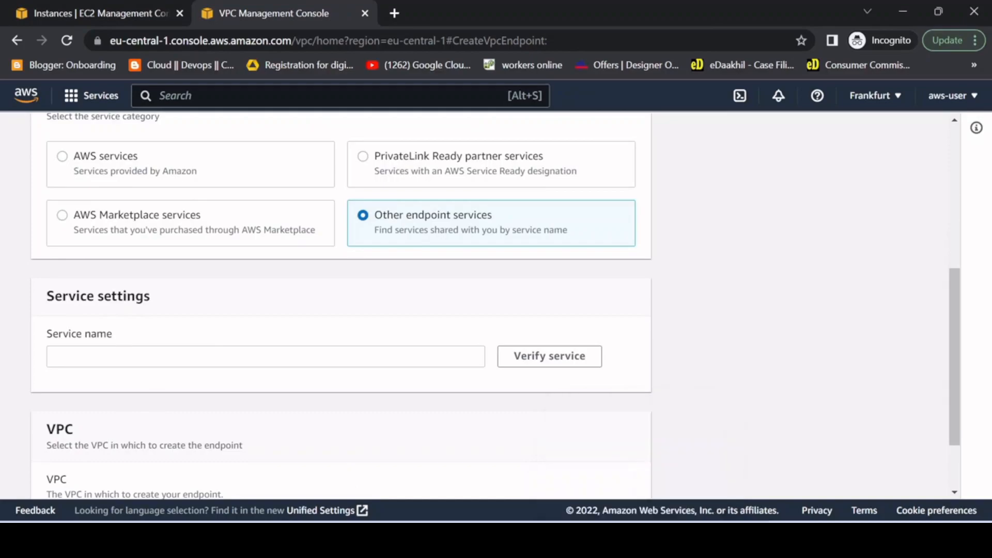
Step: Copy the service name com.amazonaws.vpce.eu-central-1.vpce-svc-07665193aca7bb2f2 from Notepad into the endpoint's service settings and verify it
click(672, 540)
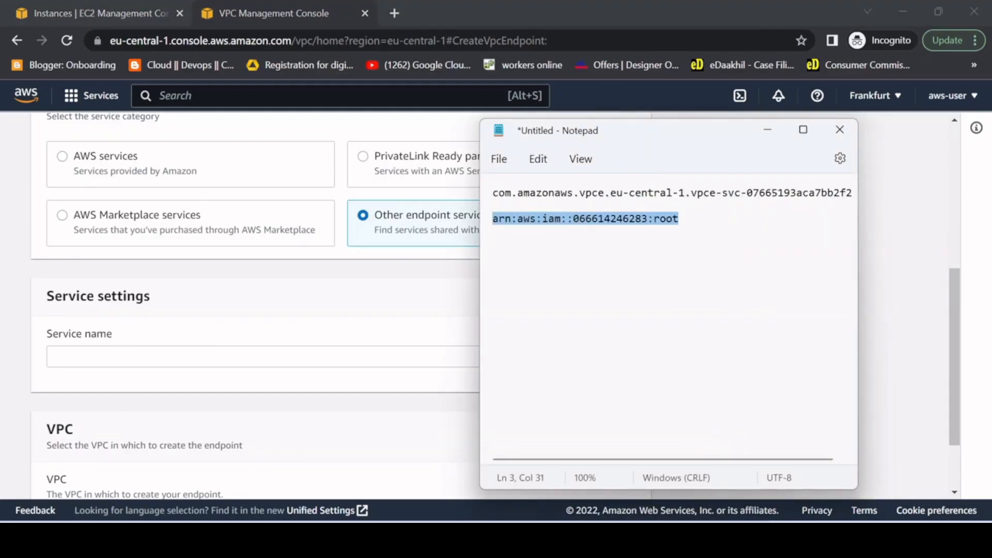
key(Up)
key(Up)
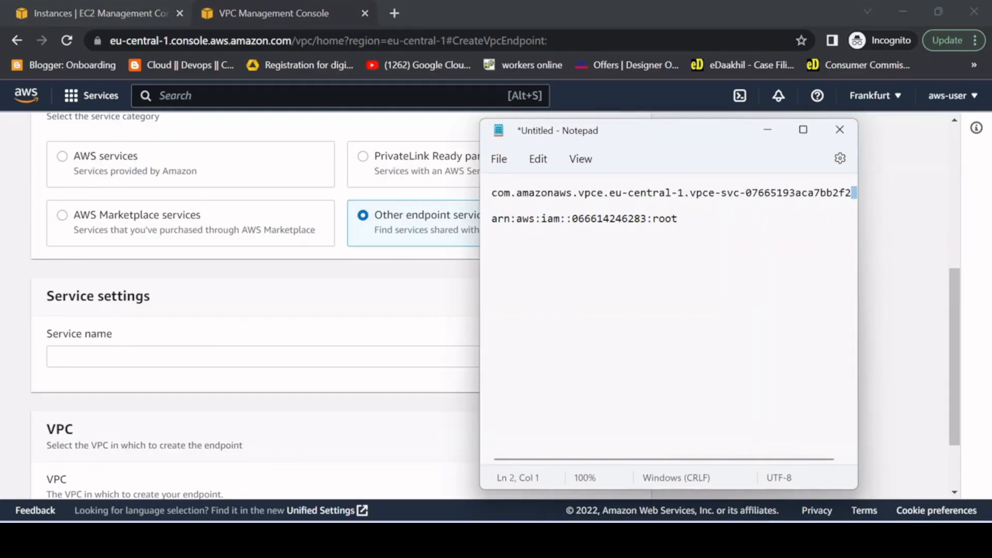
key(shift+End)
key(ctrl+c)
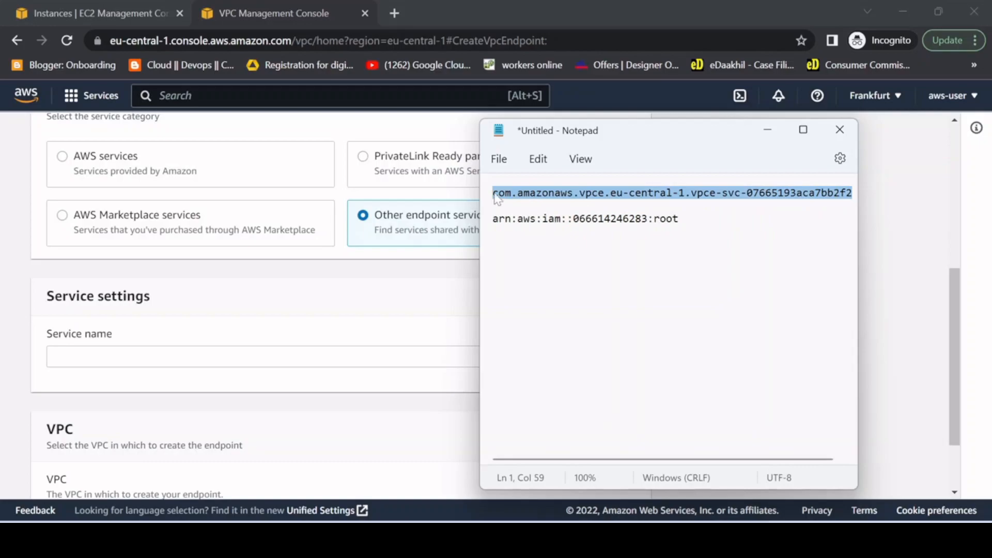
click(54, 356)
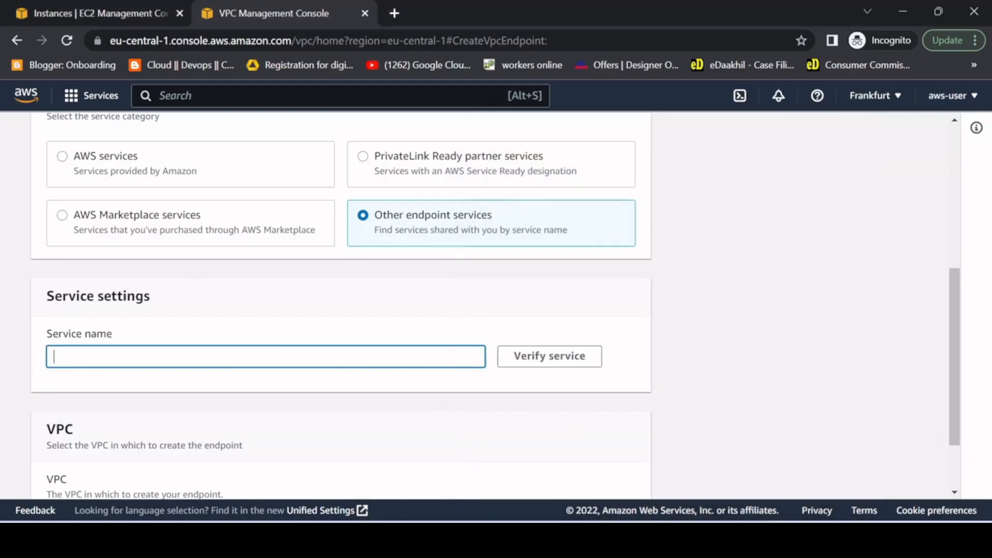
key(ctrl+v)
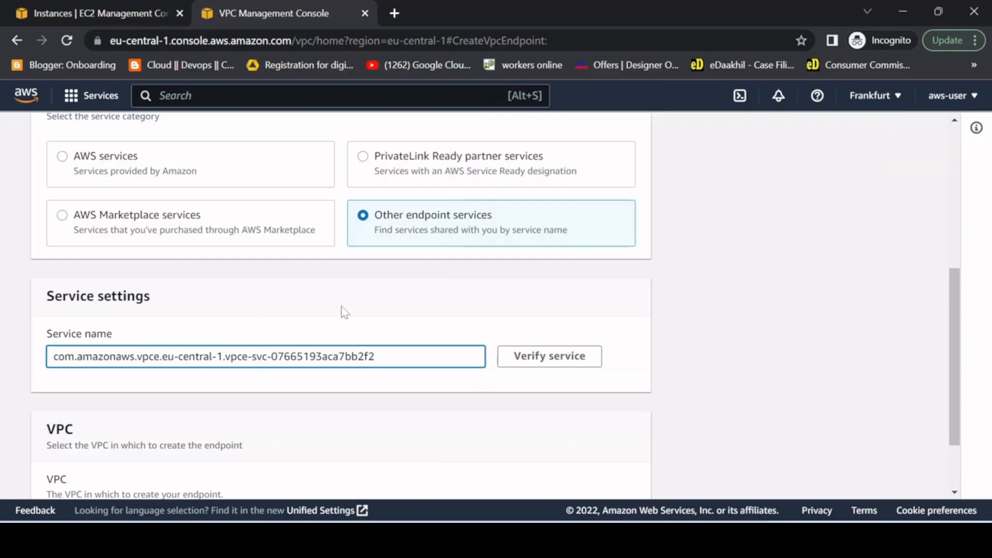
click(547, 356)
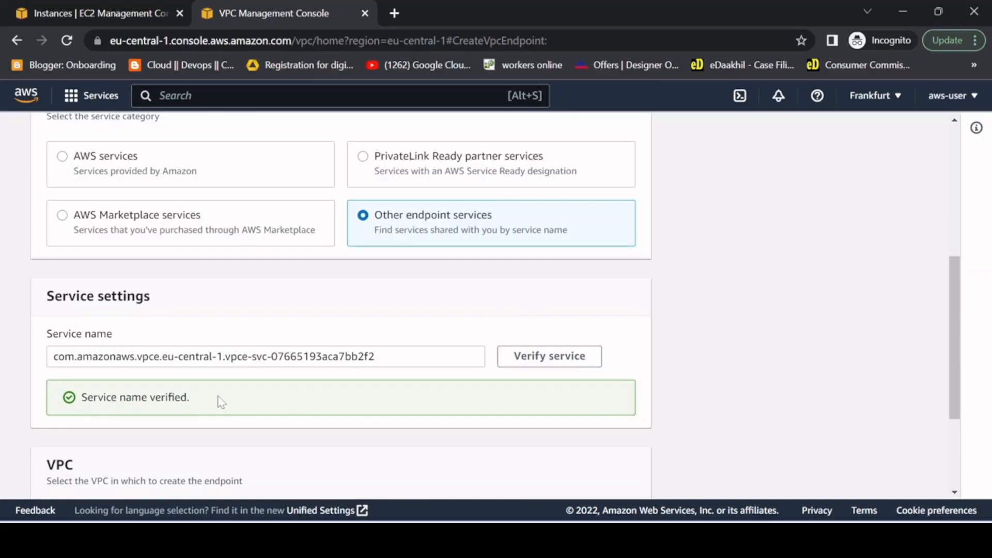
Step: Choose myVPC as the VPC in which to create the endpoint
scroll(217, 403, down, 3)
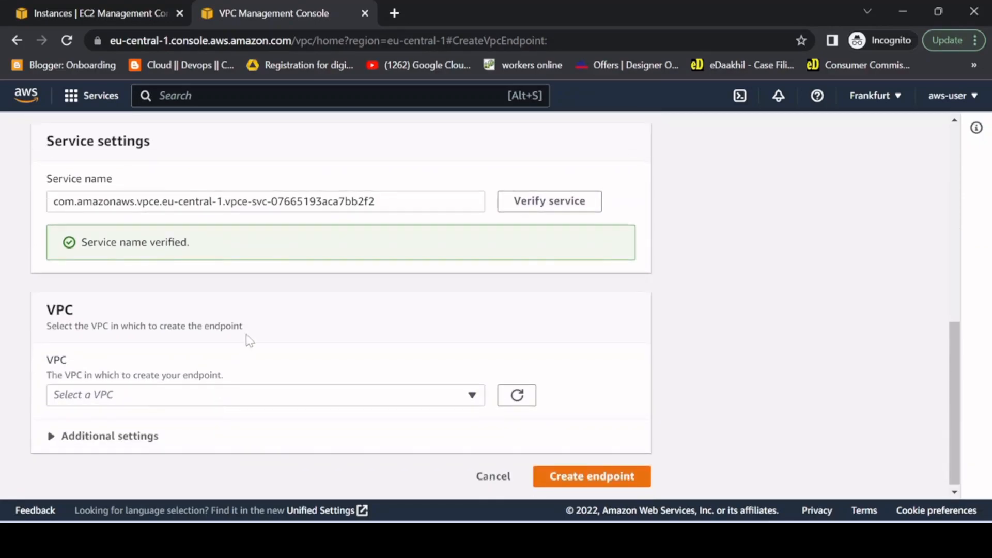
click(458, 397)
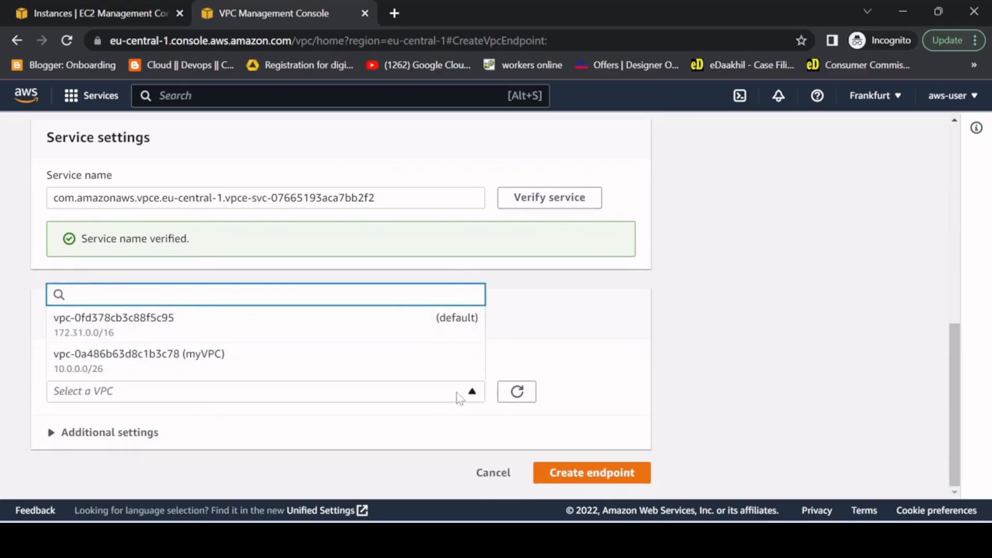
click(214, 362)
Step: Enable eu-central-1a and eu-central-1b with subnets privateA and privateB, and set the IP address type to IPv4
scroll(228, 350, down, 3)
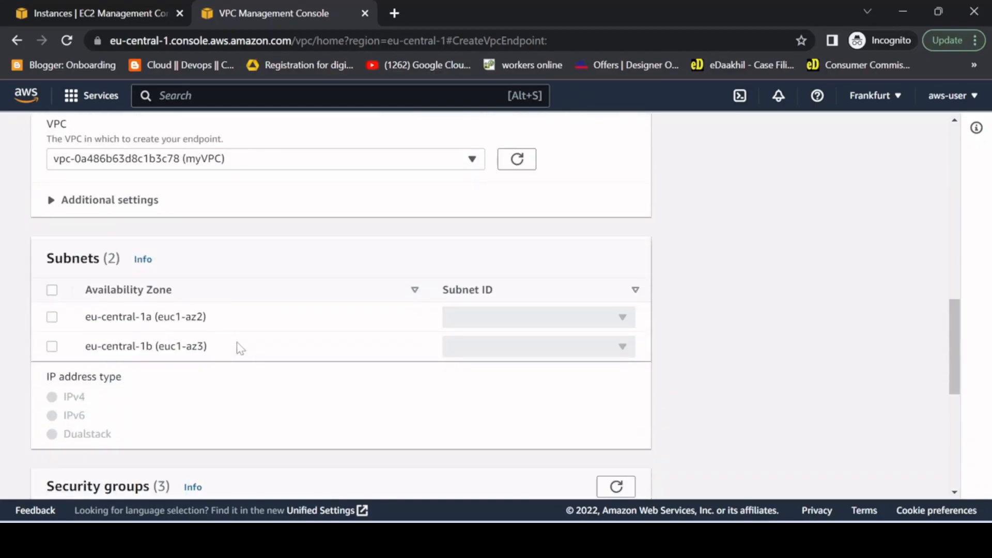
click(52, 318)
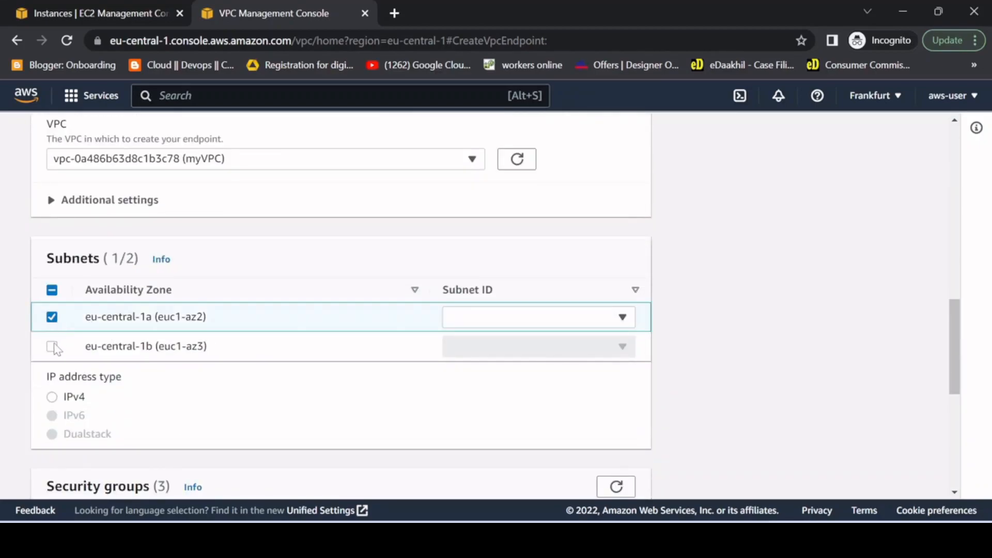
click(52, 347)
click(544, 319)
click(546, 339)
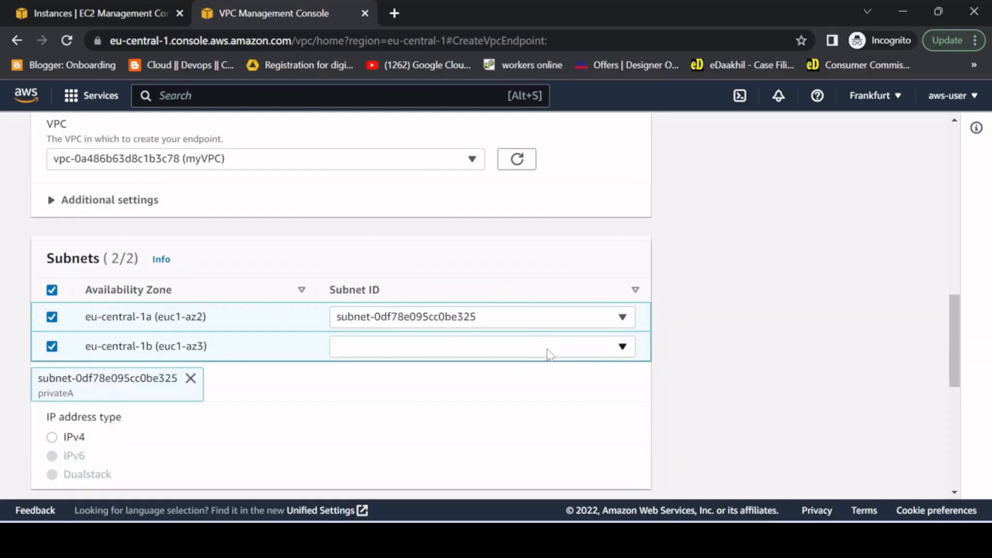
click(548, 348)
click(505, 385)
scroll(269, 424, down, 3)
click(51, 283)
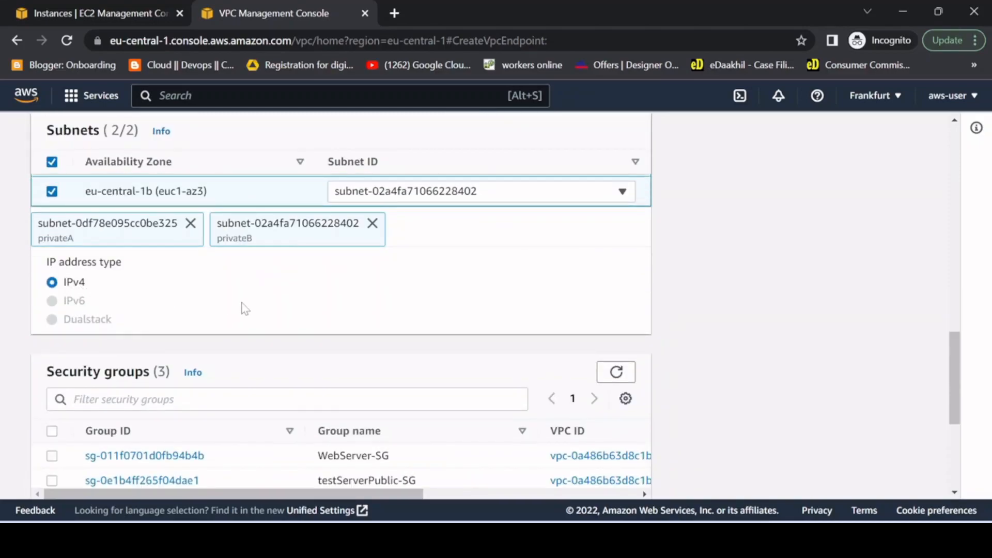
Step: Assign the WebServer-SG security group to the endpoint and open that group's page in a new tab
scroll(244, 308, down, 3)
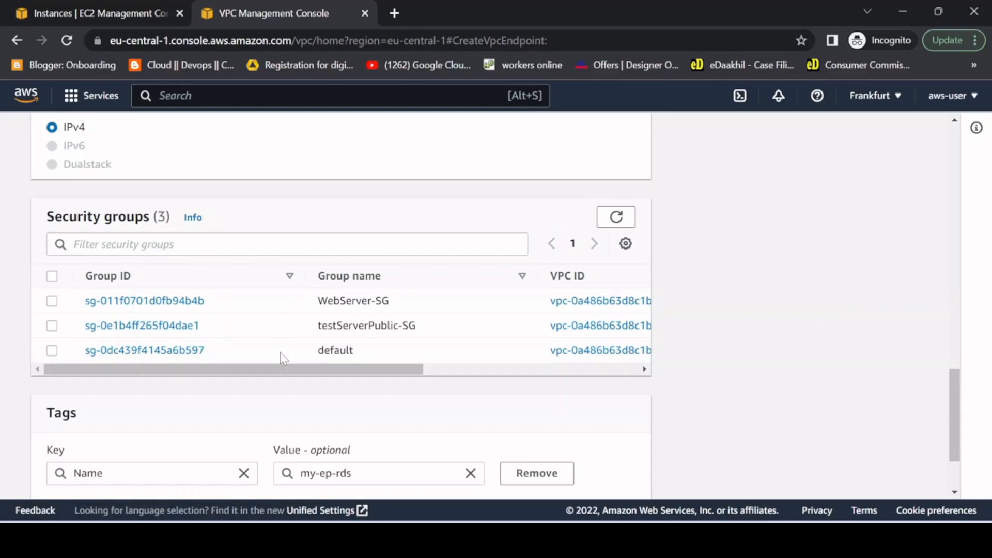
click(52, 301)
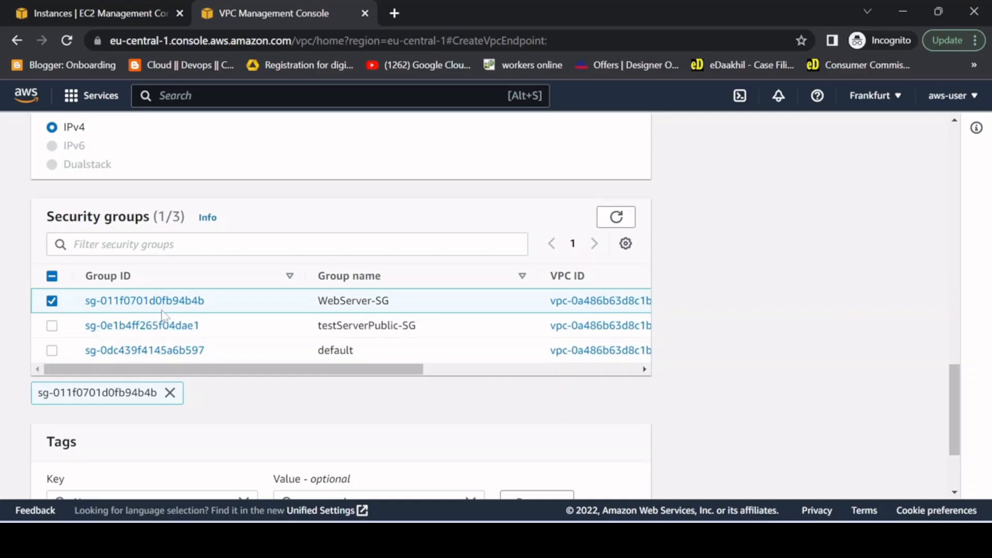
right_click(164, 300)
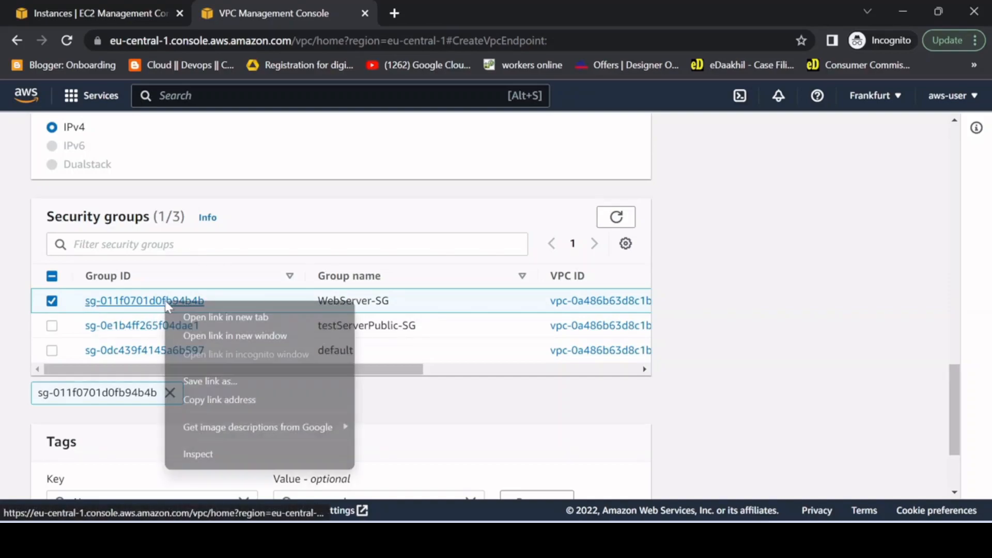
click(197, 317)
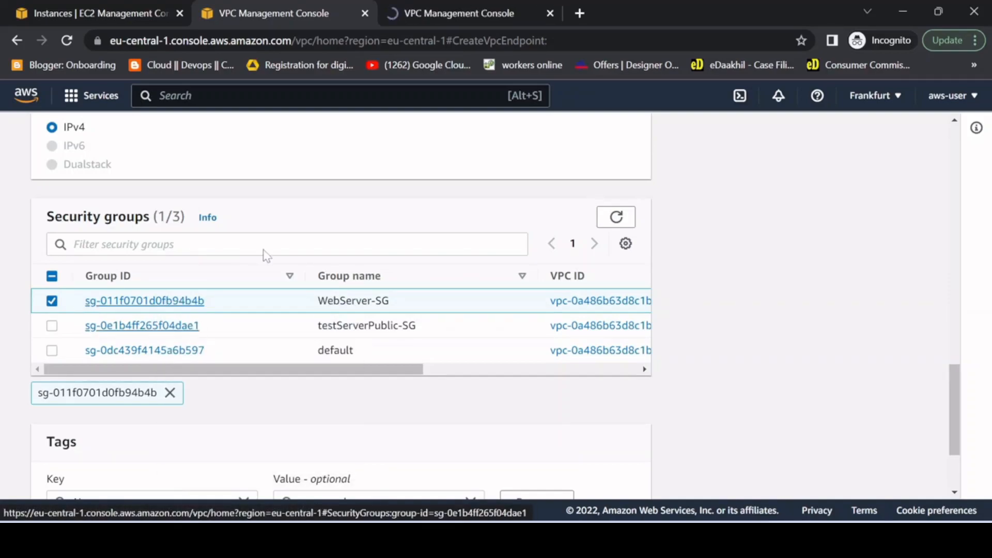
click(470, 10)
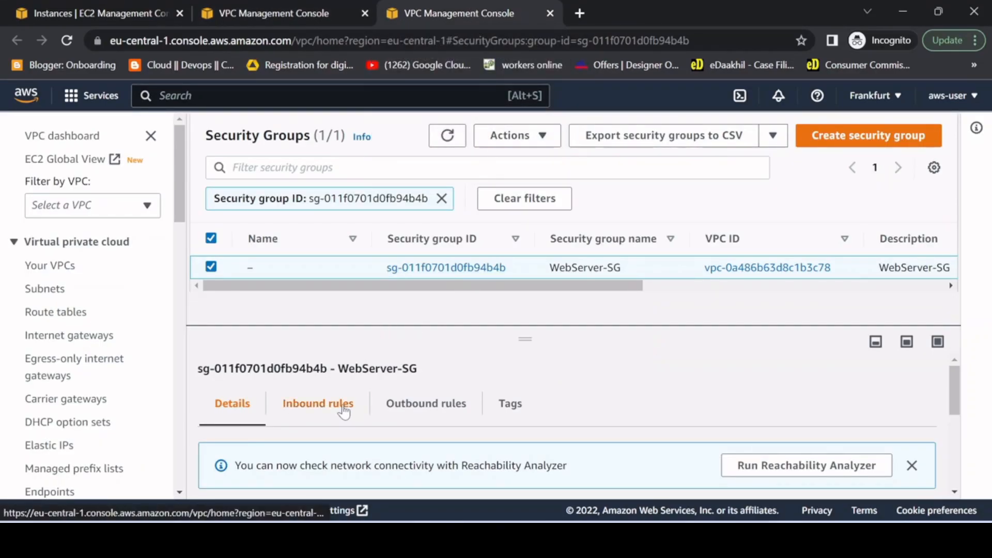
Step: Open the inbound rules of WebServer-SG for editing and review their ports and sources
click(912, 466)
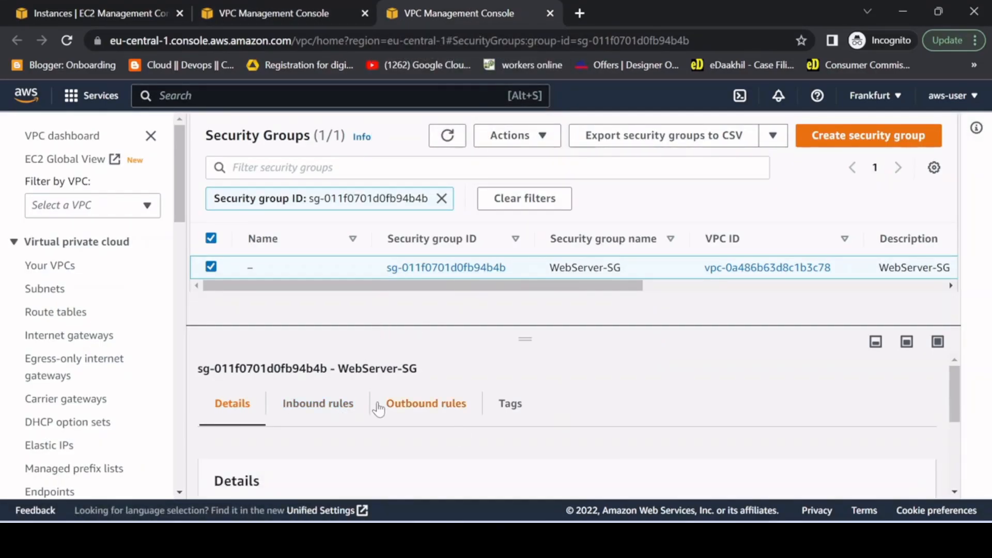
click(341, 411)
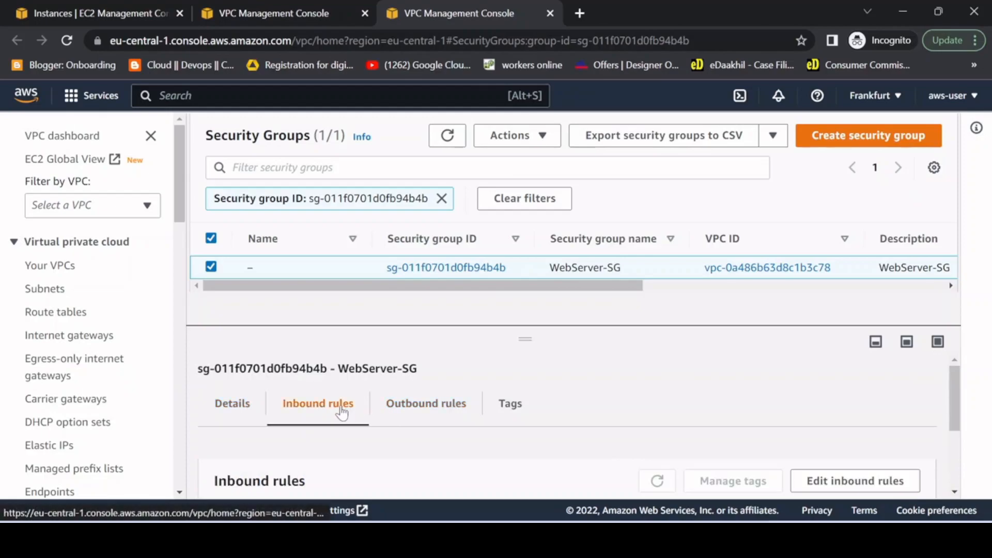
click(882, 482)
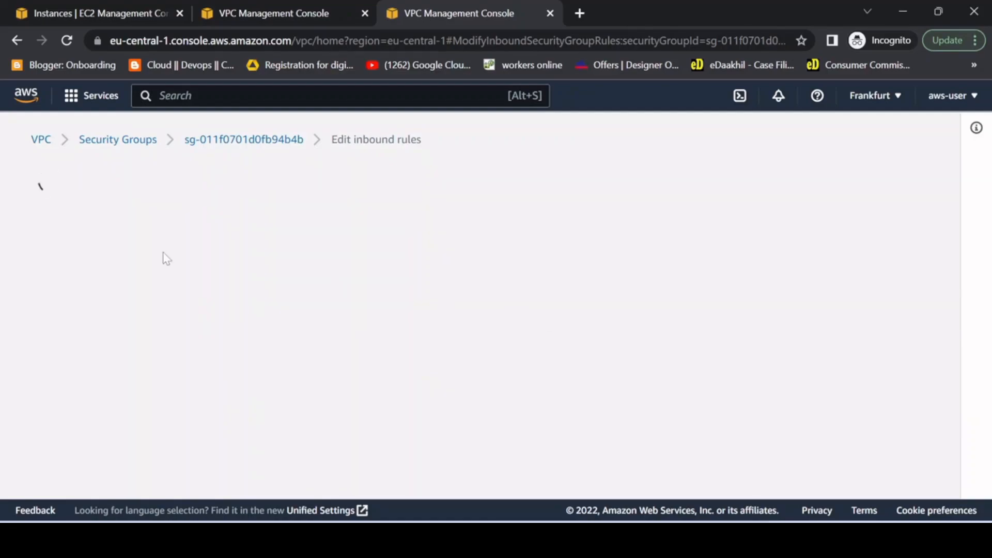
click(286, 14)
click(444, 20)
click(277, 12)
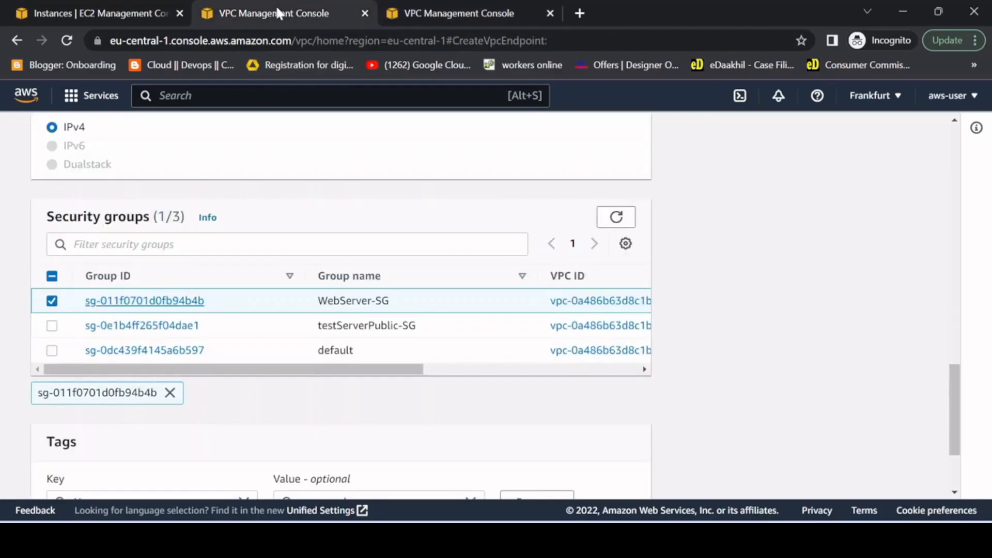
click(427, 14)
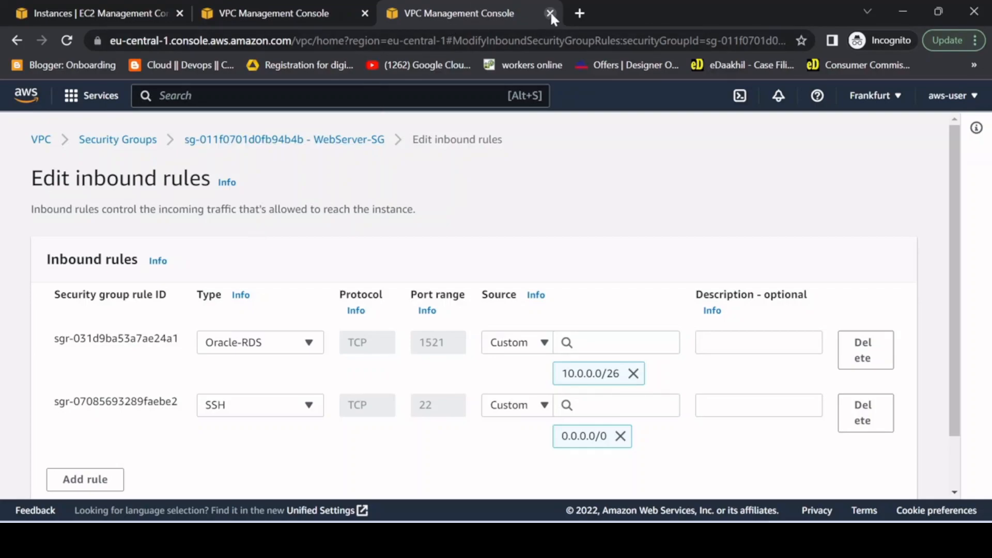
Step: Close the WebServer-SG rules page without changes and create the my-ep-rds endpoint
click(277, 11)
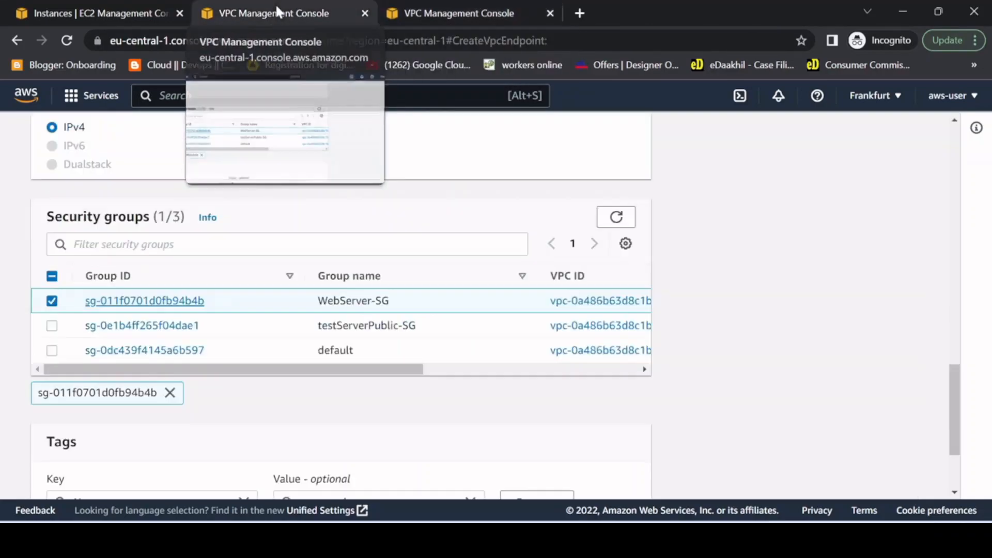
scroll(181, 326, down, 1)
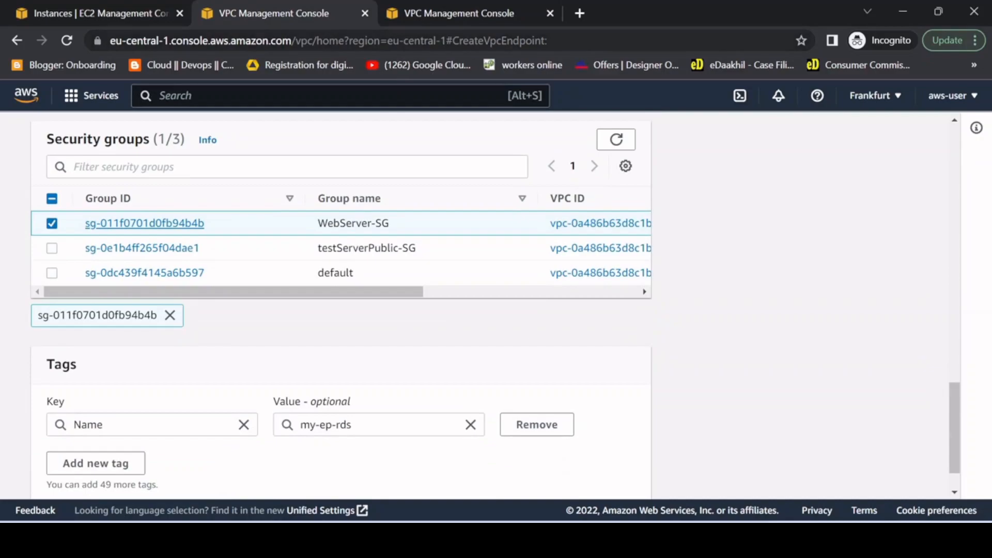
click(551, 13)
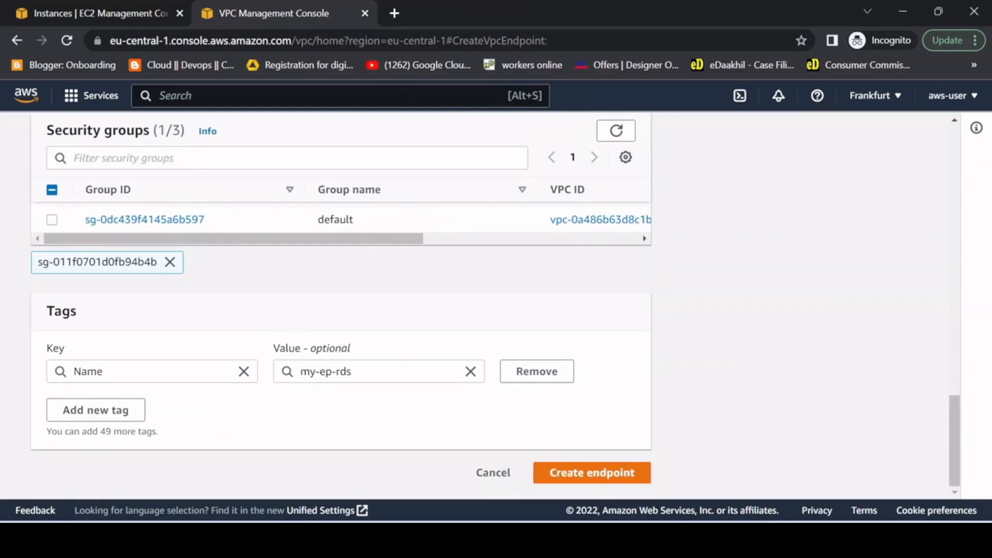
click(599, 471)
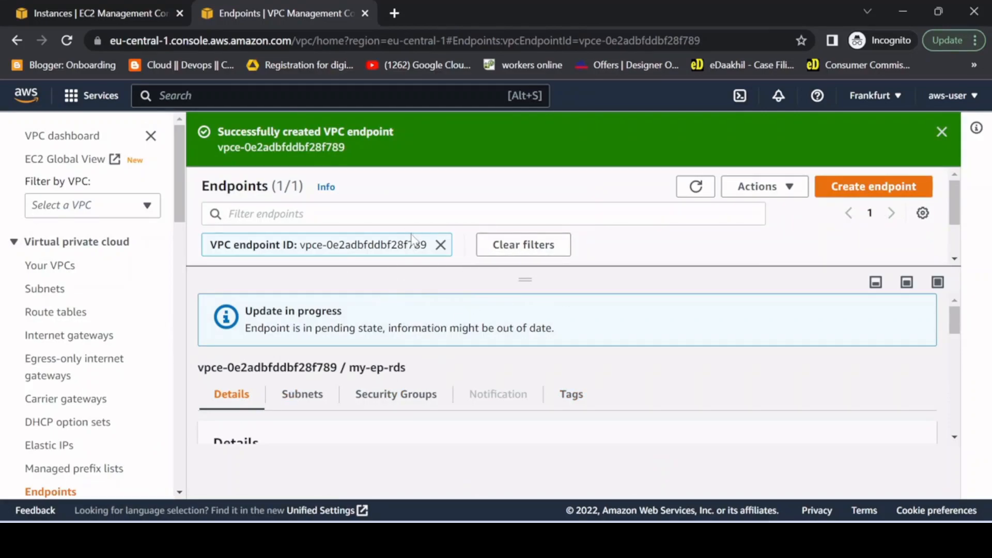
Step: Switch to Paint to review the link between the endpoint and the endpoint service, and minimize the diagram
click(640, 540)
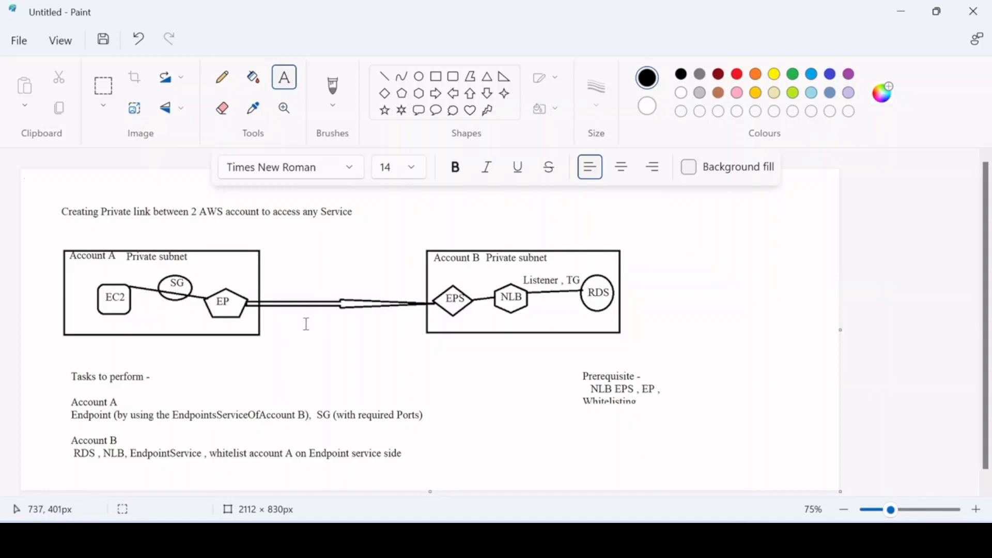
click(902, 12)
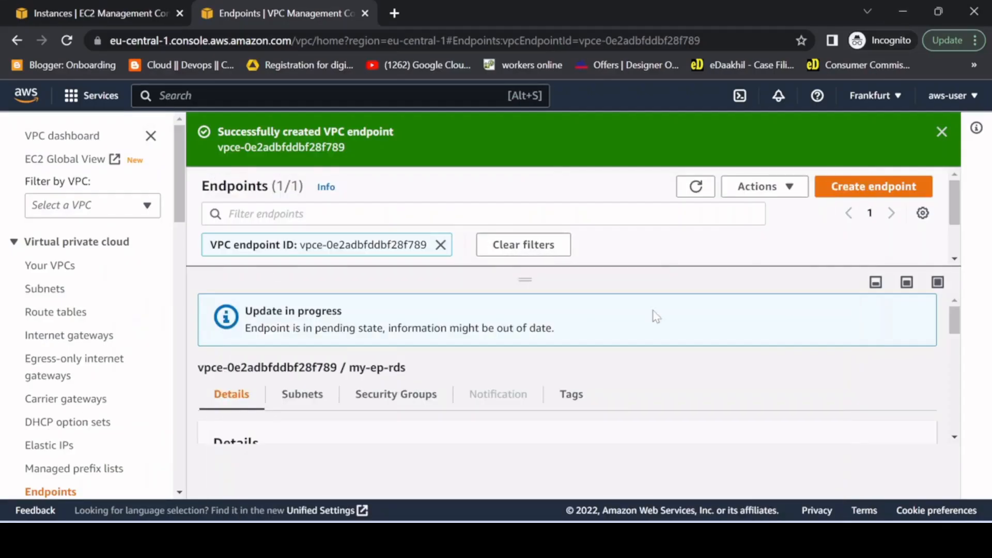
Step: Refresh the Endpoints page, enlarge the endpoint list and examine the status and details of my-ep-rds
click(697, 188)
scroll(356, 386, down, 2)
scroll(356, 386, down, 3)
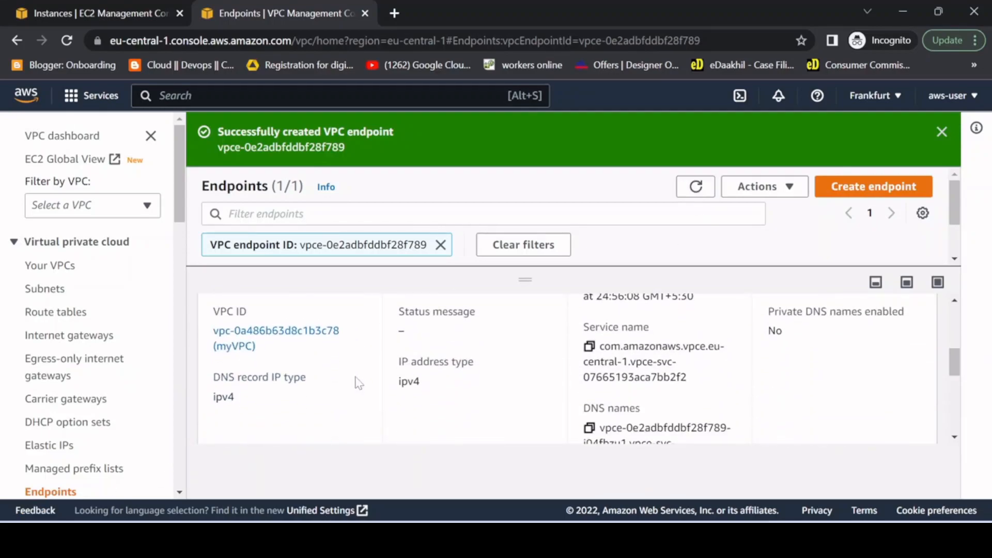
click(942, 132)
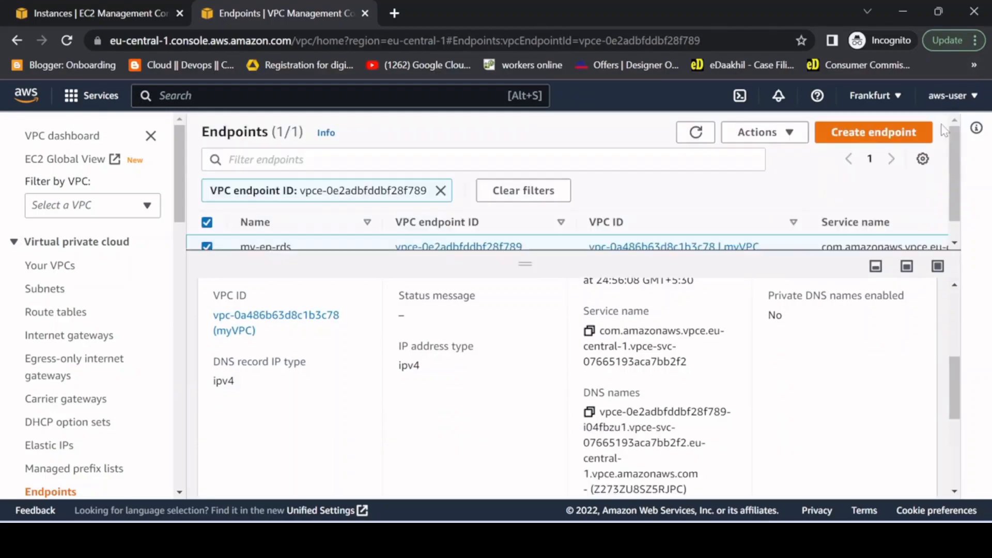
drag(509, 262, 512, 301)
scroll(305, 362, up, 5)
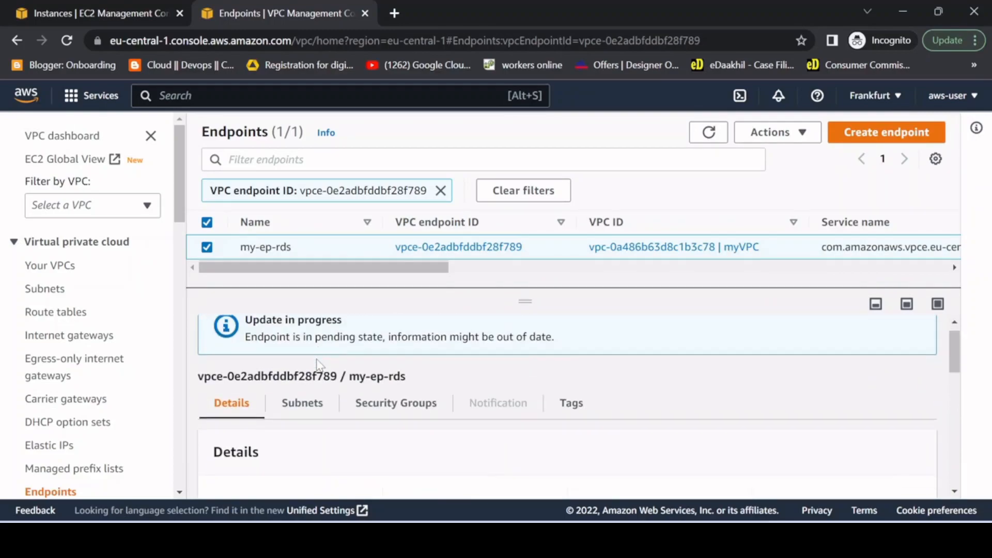
scroll(317, 361, down, 5)
scroll(318, 357, up, 5)
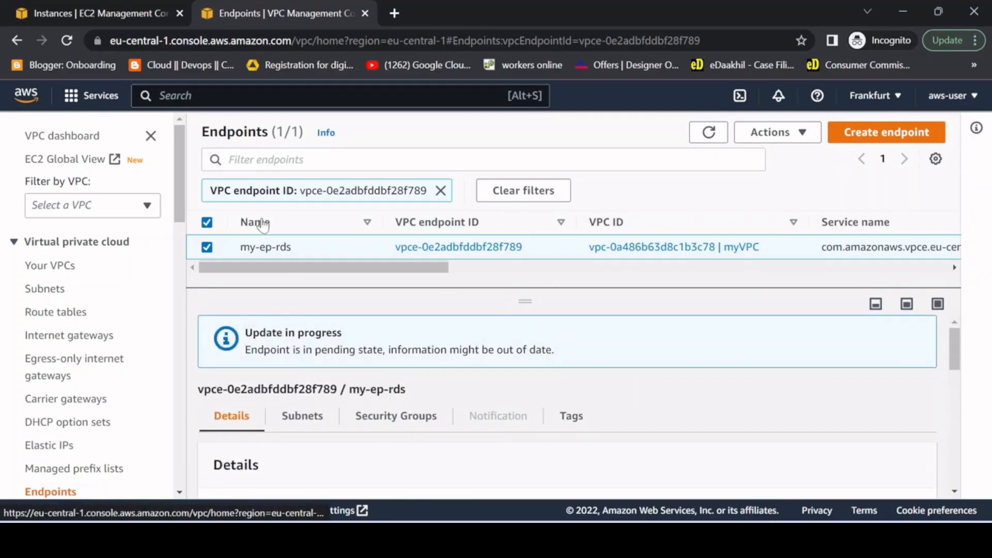
click(207, 247)
click(207, 248)
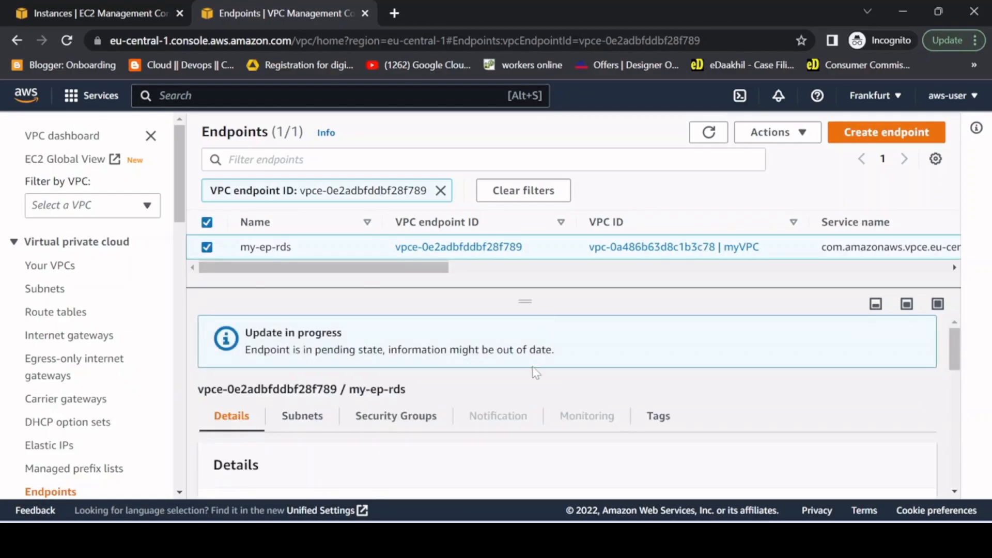
Step: Copy the first DNS name from the my-ep-rds endpoint details and paste it below the ARN in the Notepad notes
scroll(350, 416, down, 5)
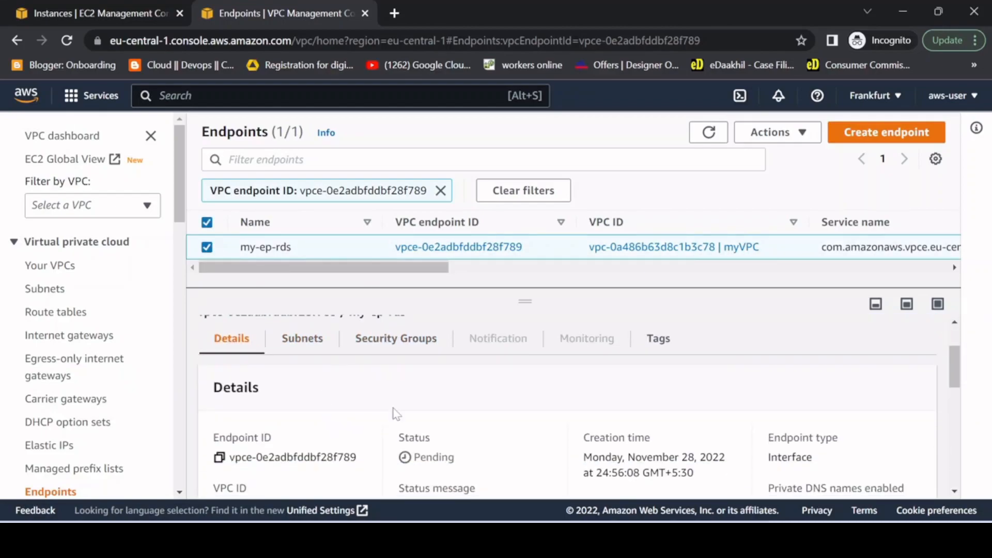
scroll(569, 408, down, 2)
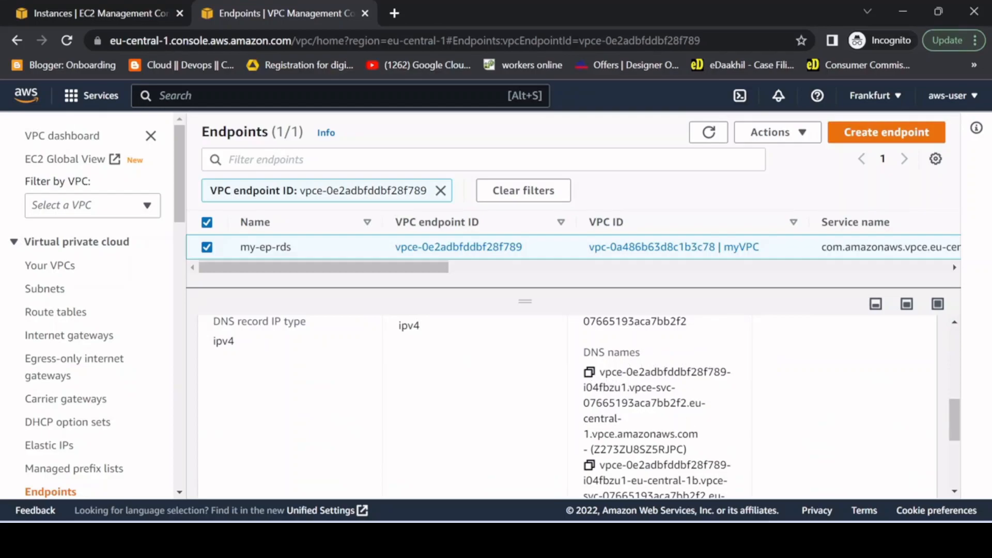
click(590, 373)
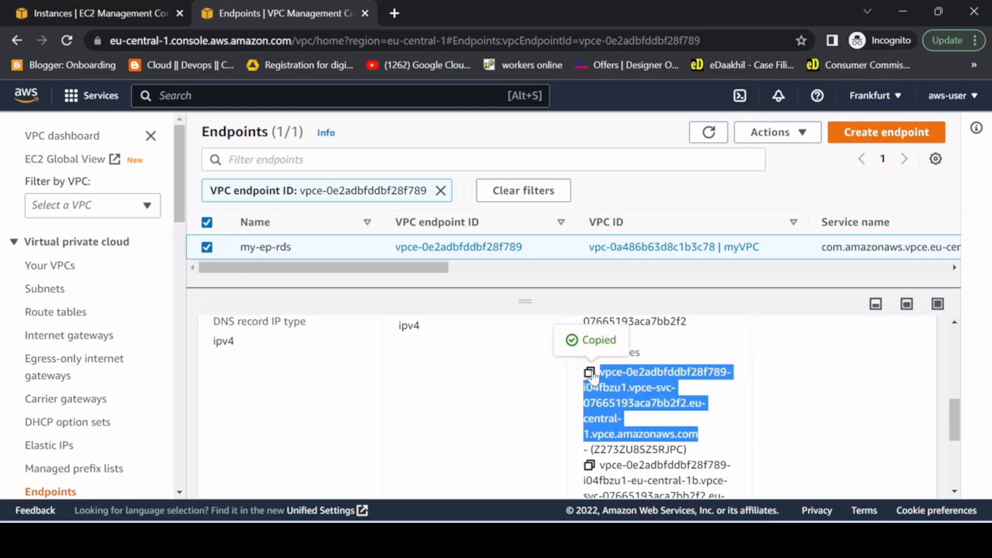
key(alt+Tab)
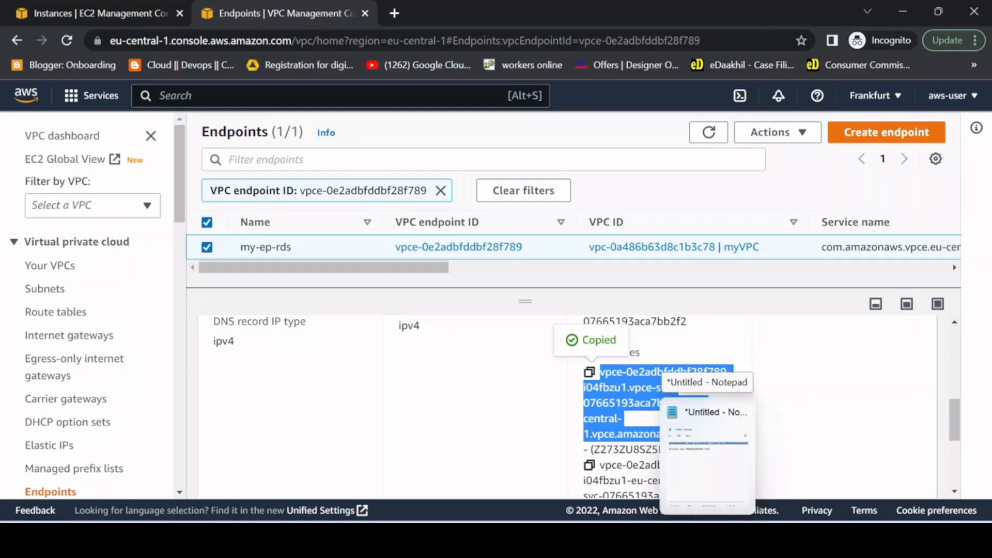
click(679, 219)
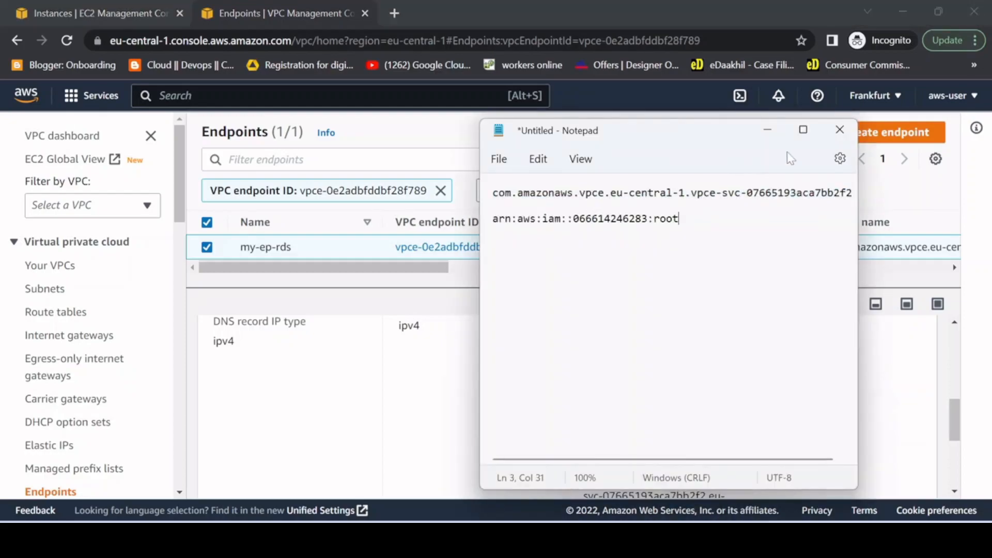
key(Return)
key(Return)
key(ctrl+v)
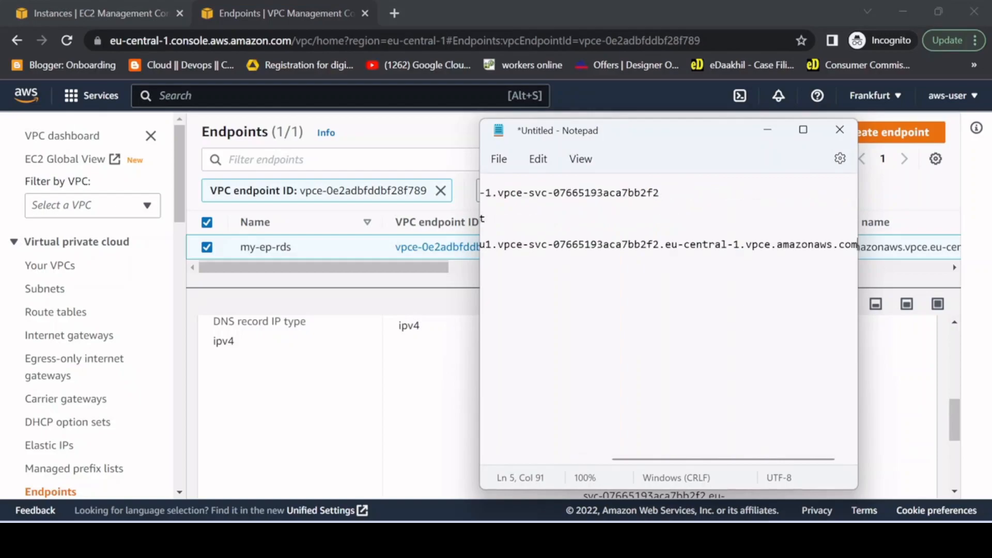
Step: Enlarge Notepad to review the pasted DNS name, minimize it and return to the status section of the my-ep-rds details
click(803, 130)
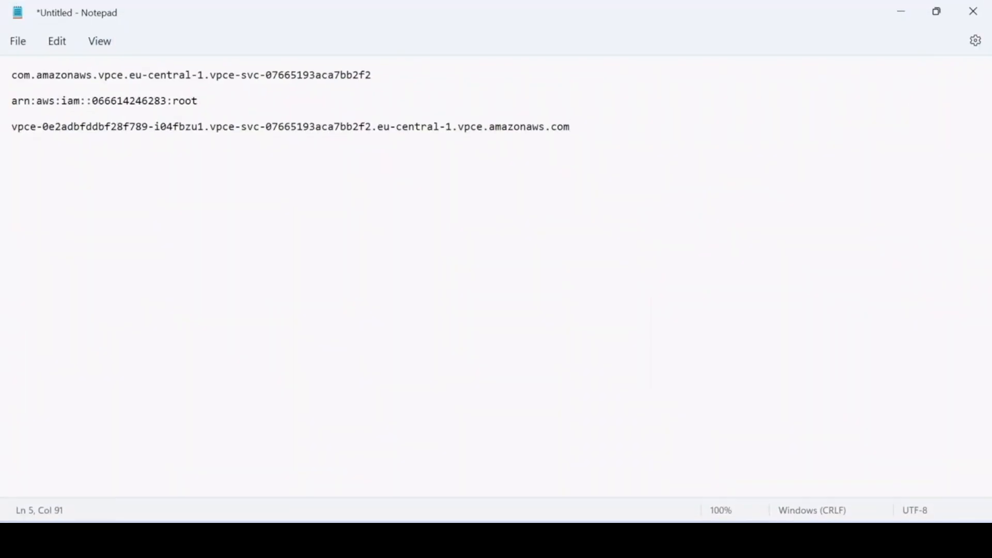
drag(571, 127, 12, 127)
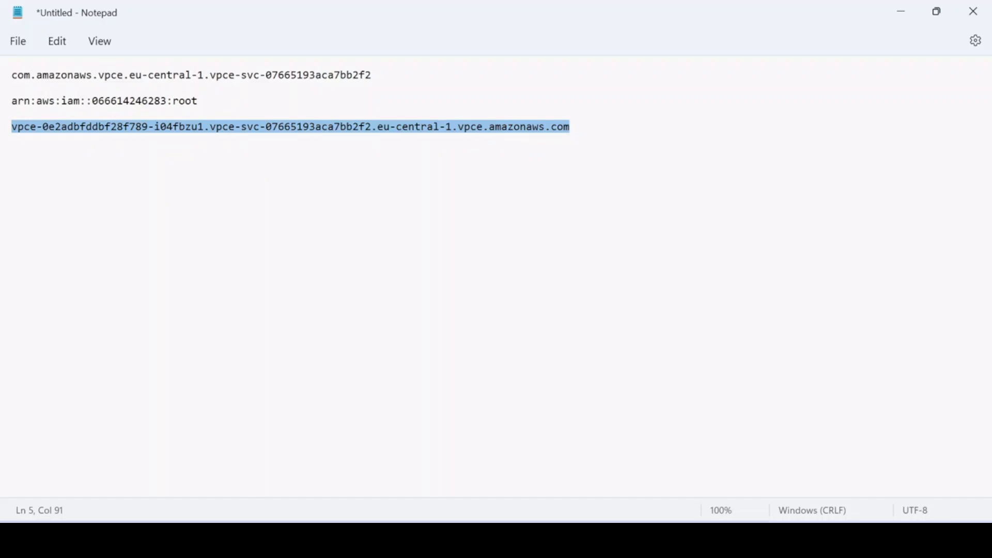
click(775, 155)
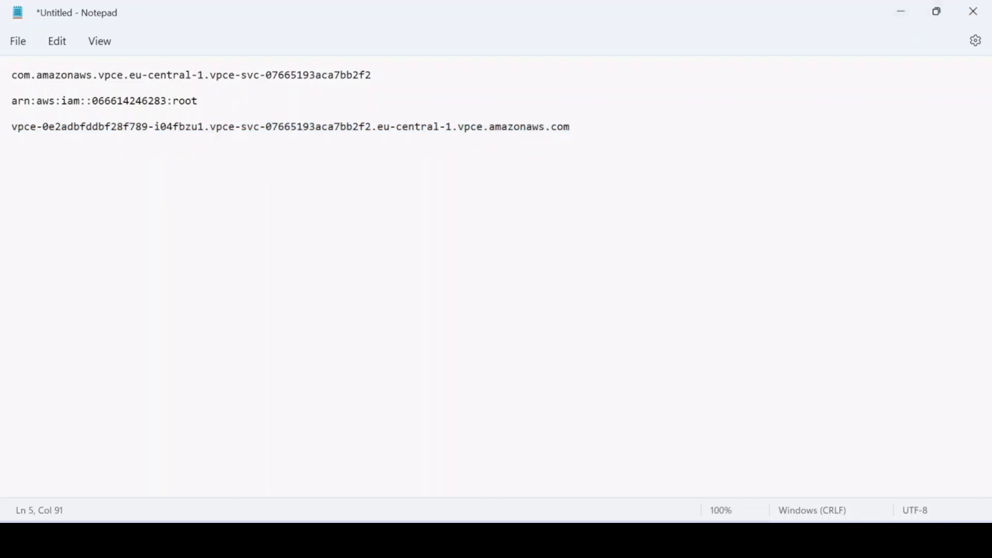
click(904, 14)
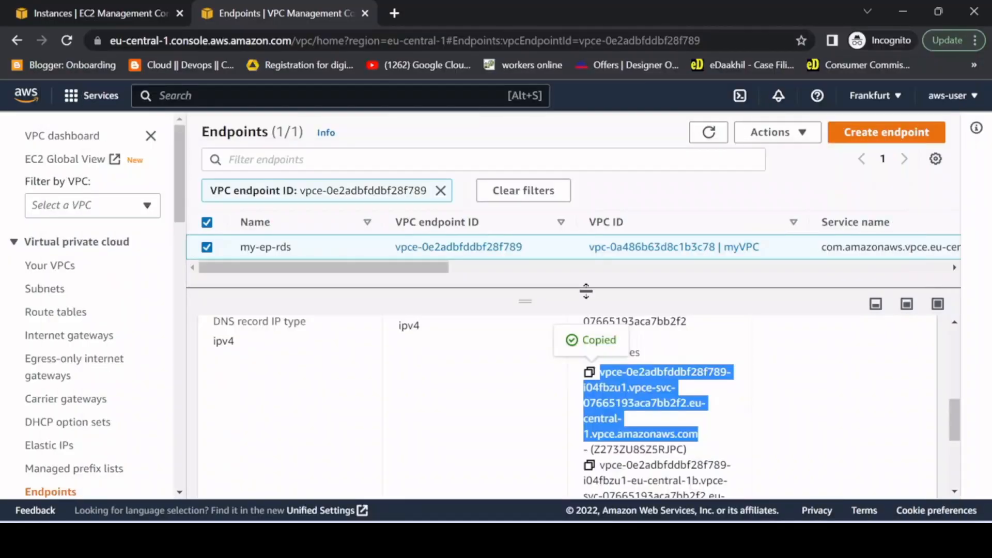
click(433, 373)
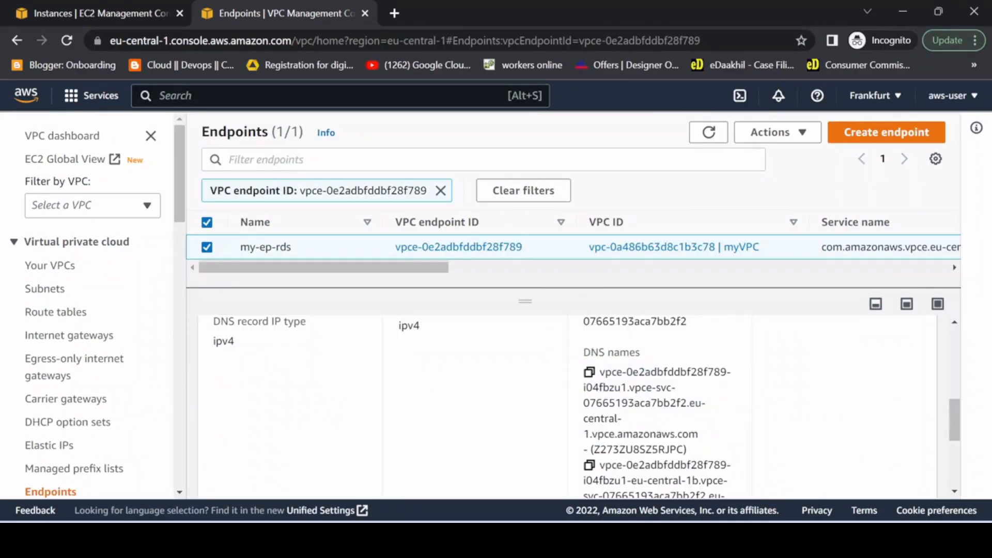
scroll(302, 377, up, 5)
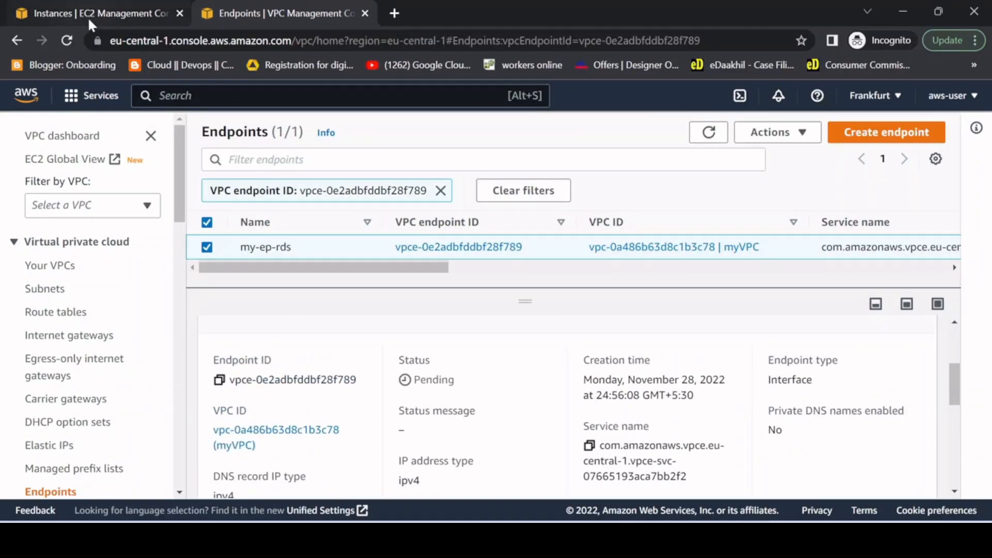
Step: Return to the EC2 instances list, dismiss the open search results and start the WebServer instance
click(95, 18)
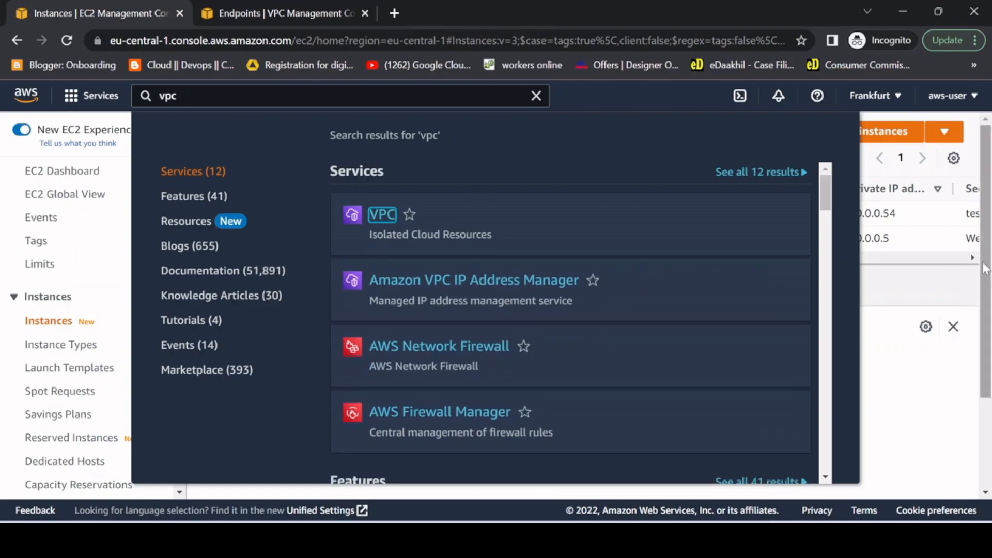
click(951, 413)
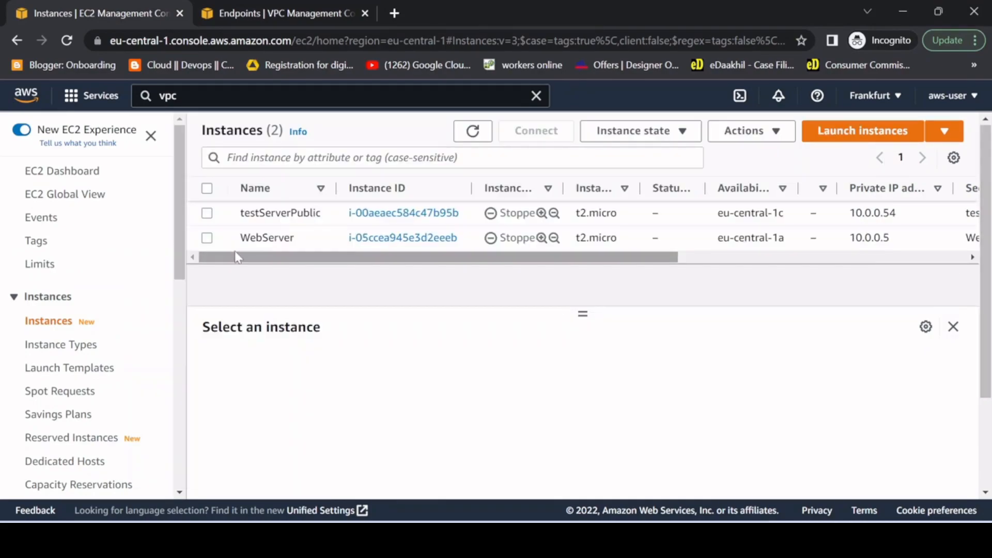
click(207, 239)
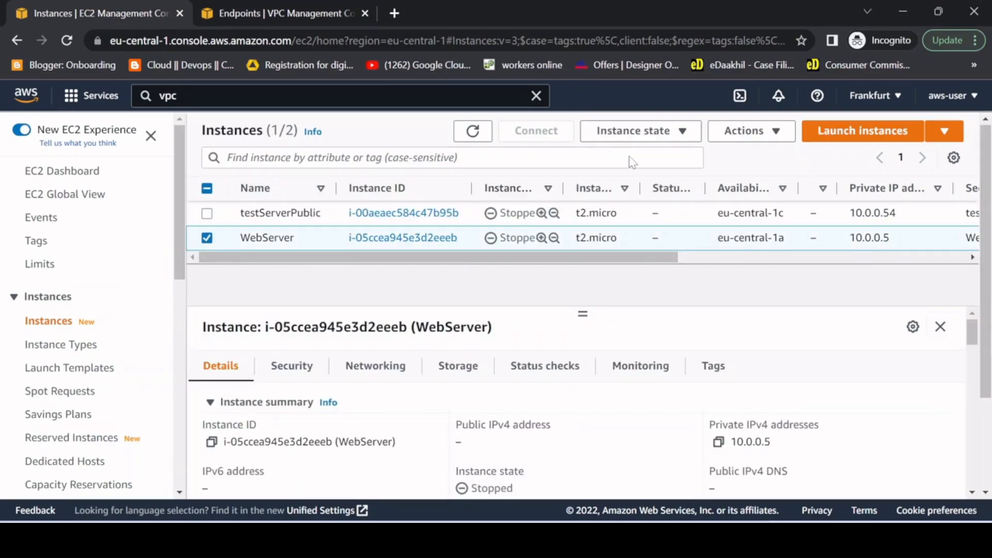
click(654, 132)
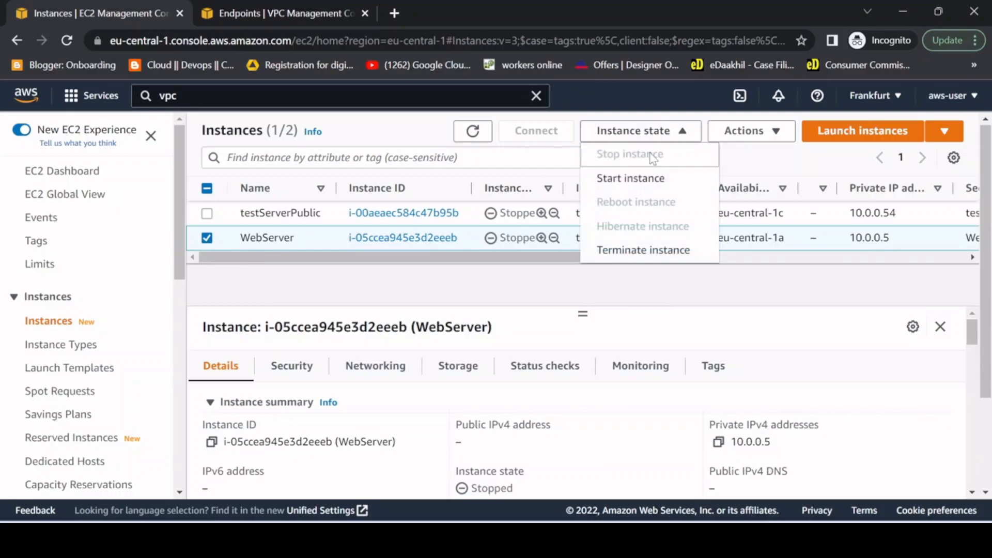
click(643, 179)
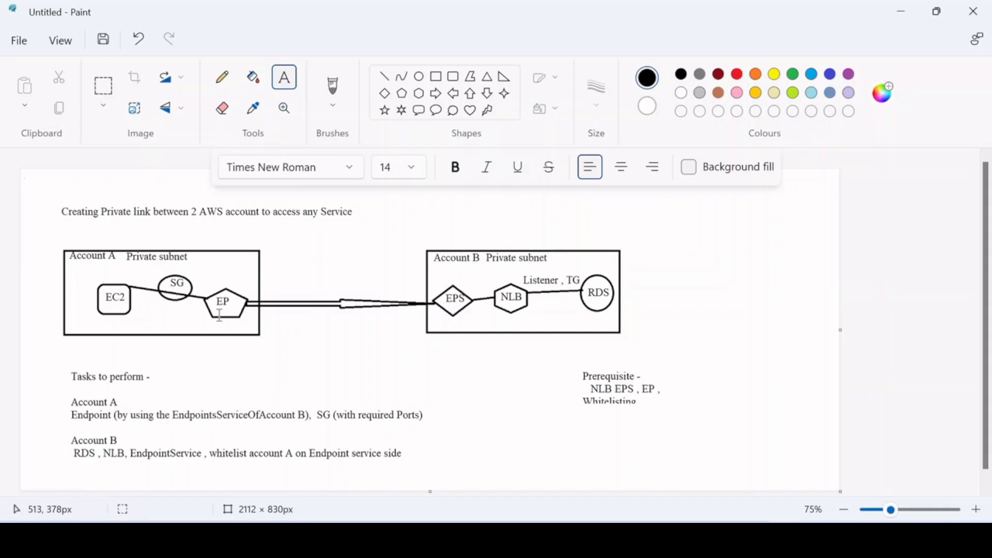
Step: Minimize the Paint diagram and examine the private IPv4 address in the WebServer instance summary
click(902, 12)
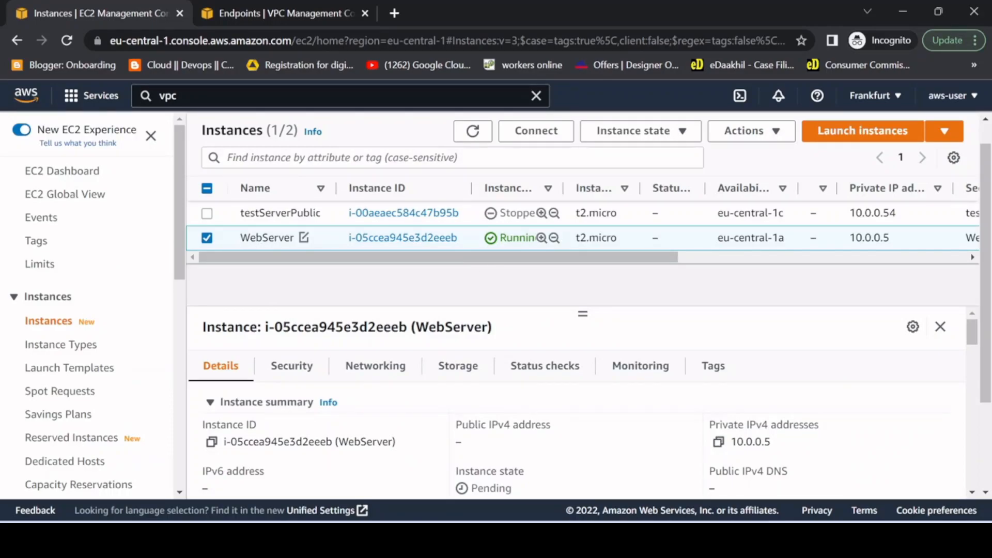
scroll(365, 439, down, 3)
scroll(365, 436, up, 3)
drag(771, 442, 709, 424)
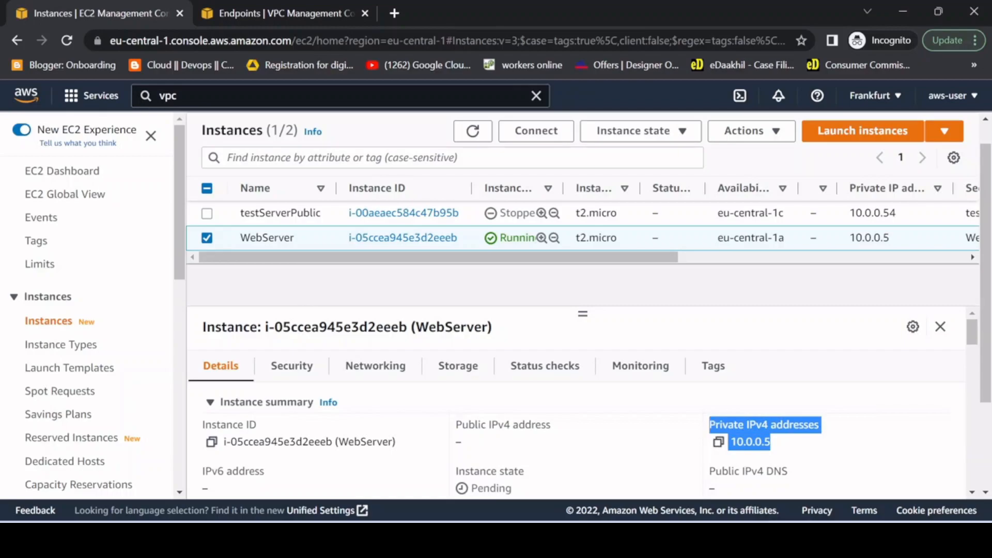
click(820, 447)
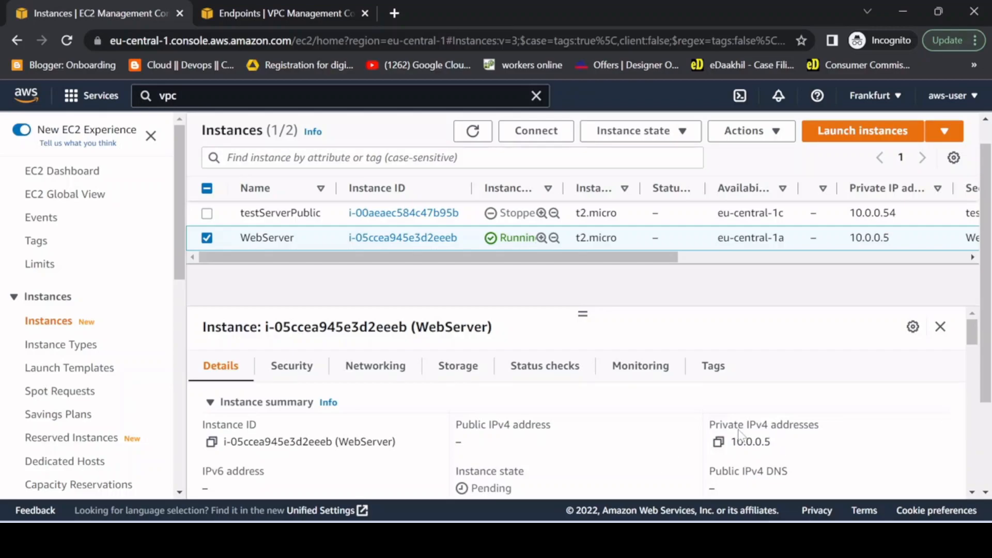
drag(786, 451, 710, 430)
Step: Connect to the WebServer instance through Session Manager
click(282, 317)
click(565, 132)
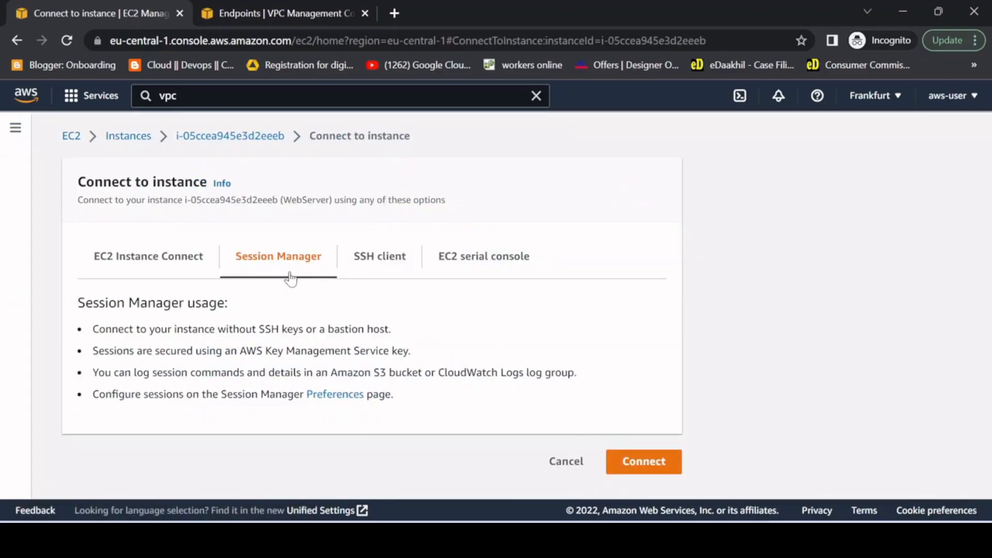
click(662, 464)
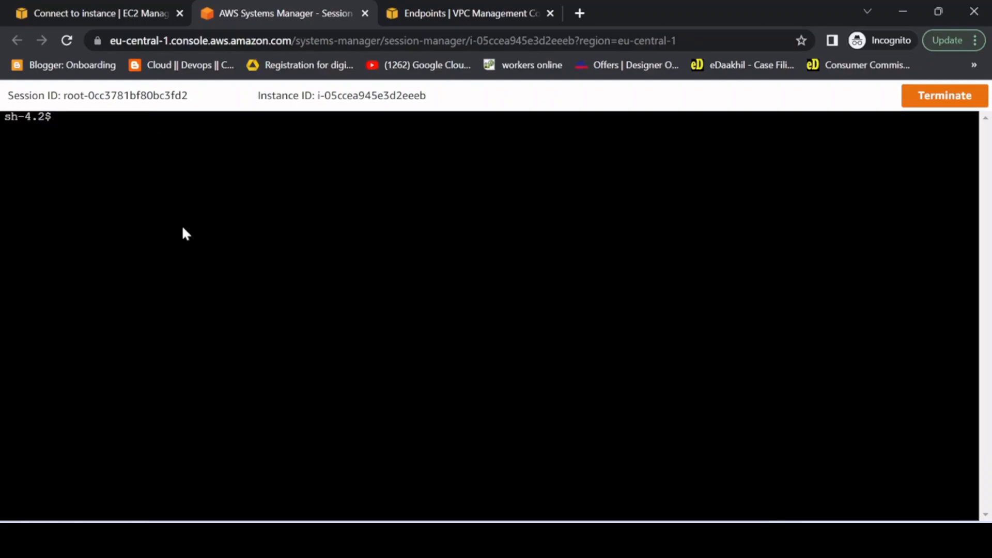
Step: Run telnet in the session against the my-ep-rds DNS name copied from Notepad, using port 1521
text(telnet)
right_click(248, 198)
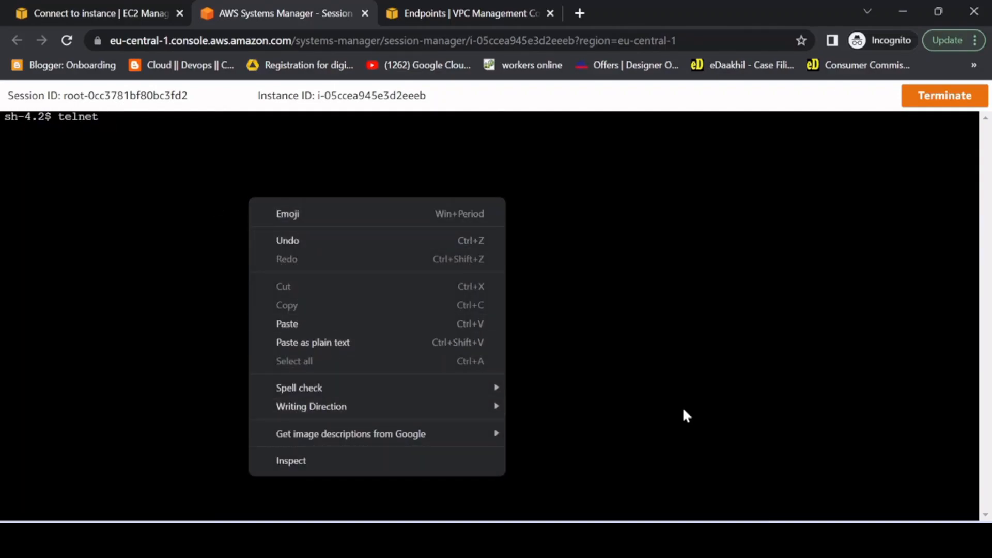
click(688, 464)
key(alt+Tab)
drag(570, 127, 12, 127)
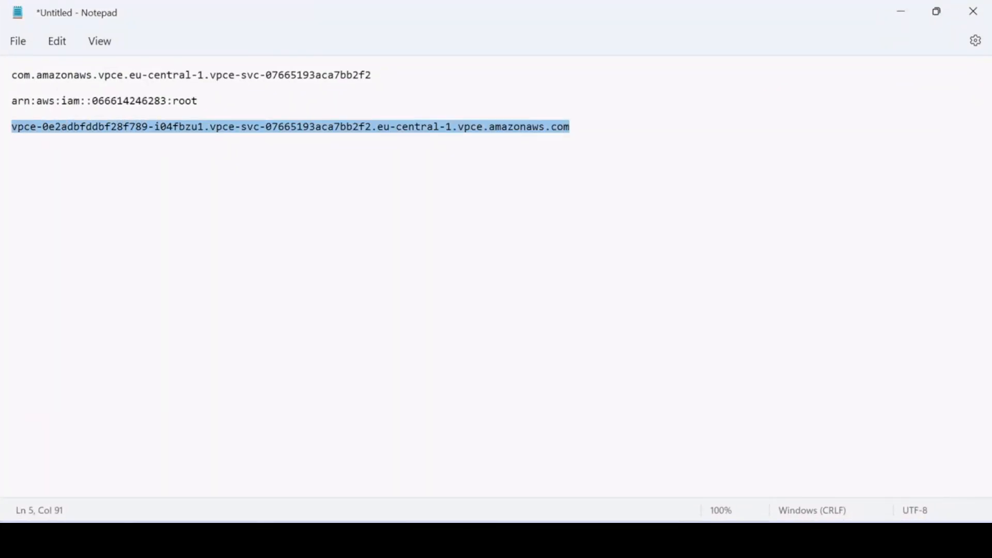
click(902, 12)
right_click(343, 185)
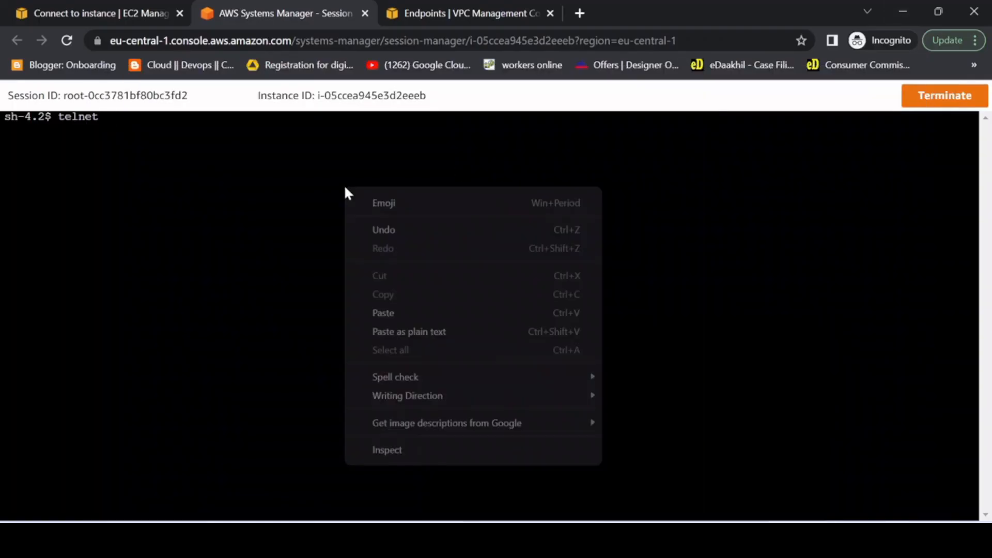
click(392, 312)
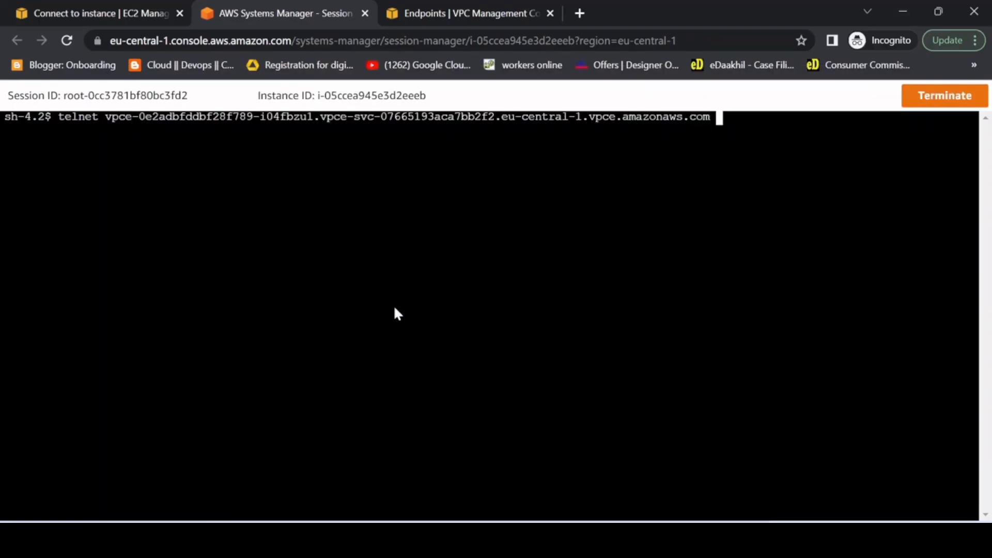
text(1521)
key(Return)
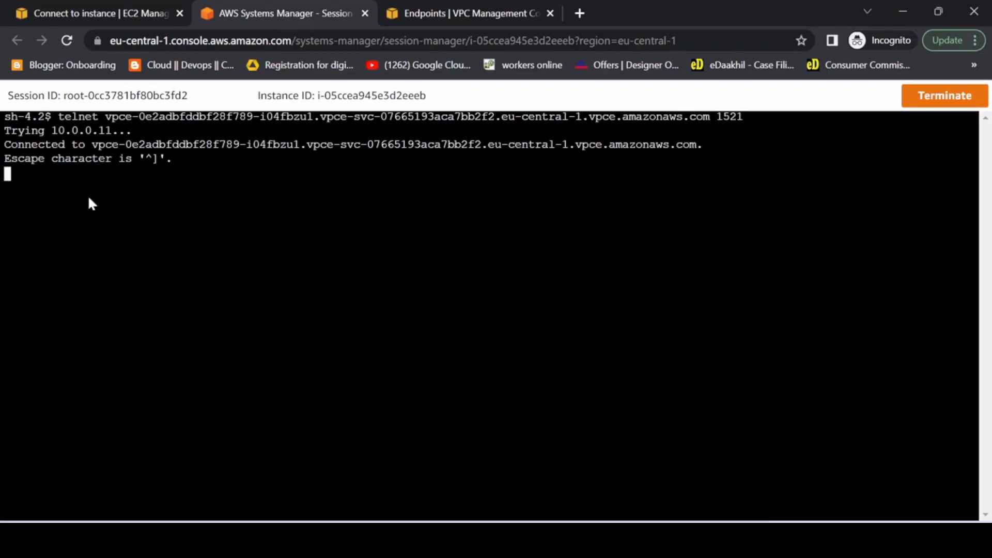
Step: Examine the telnet connection output in the terminal and copy the escape character shown there
drag(14, 144, 228, 142)
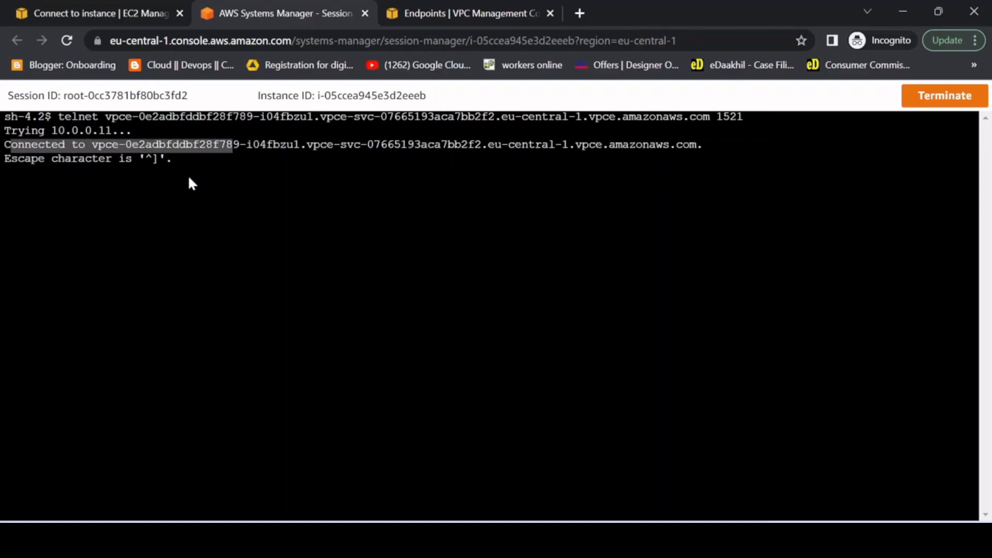
click(35, 166)
drag(172, 160, 138, 161)
right_click(145, 155)
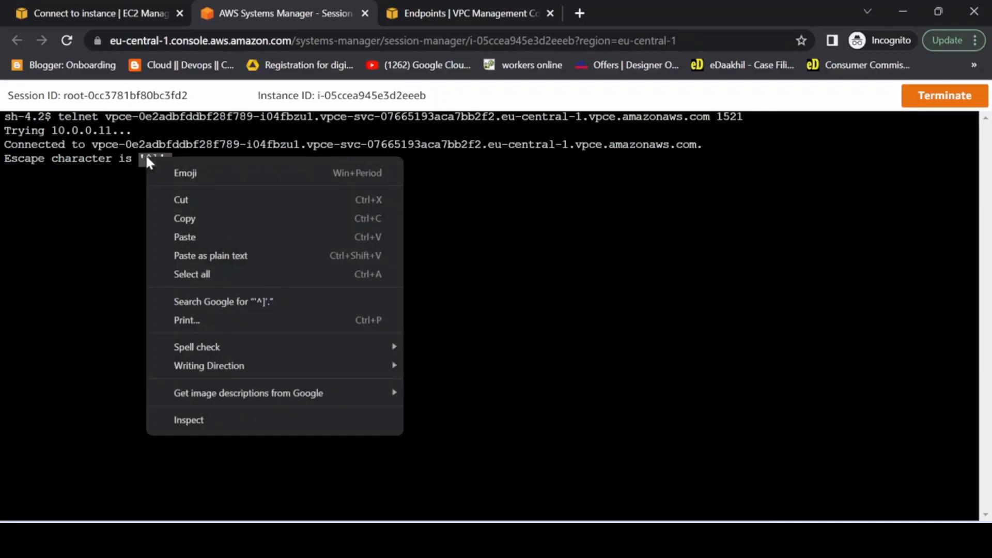
click(185, 217)
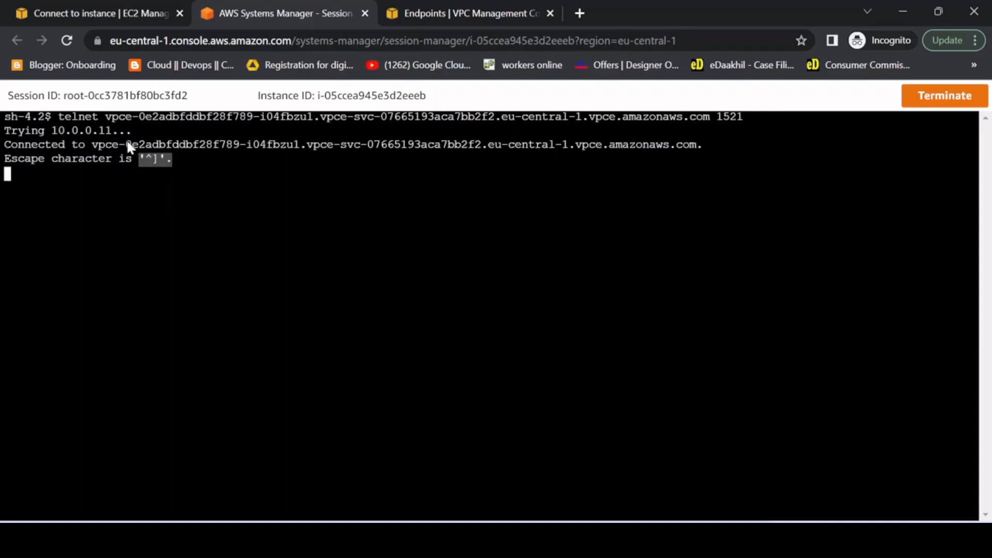
right_click(107, 205)
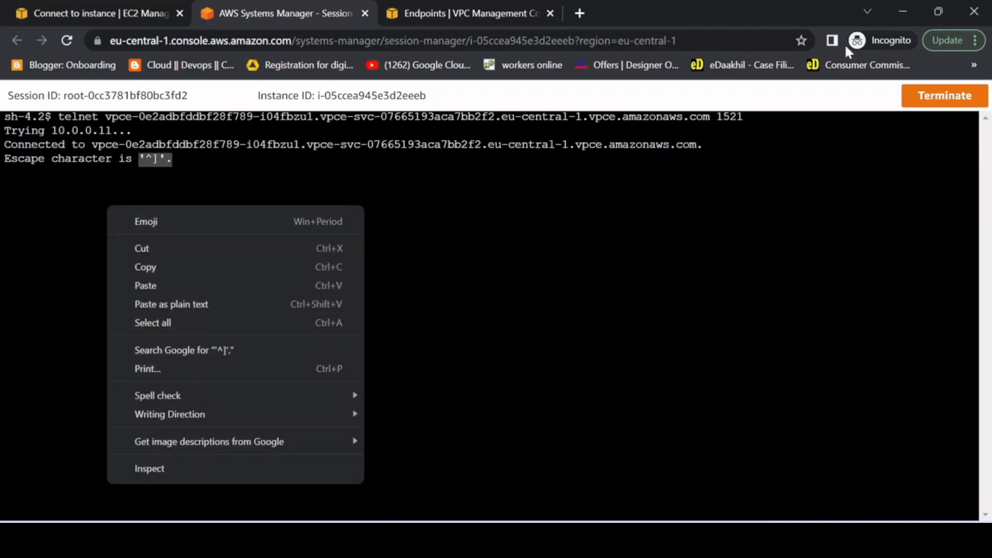
Step: Minimize the session window, switch to Paint to review the path from EC2 to RDS, and return to the Endpoint services page
click(900, 7)
click(902, 7)
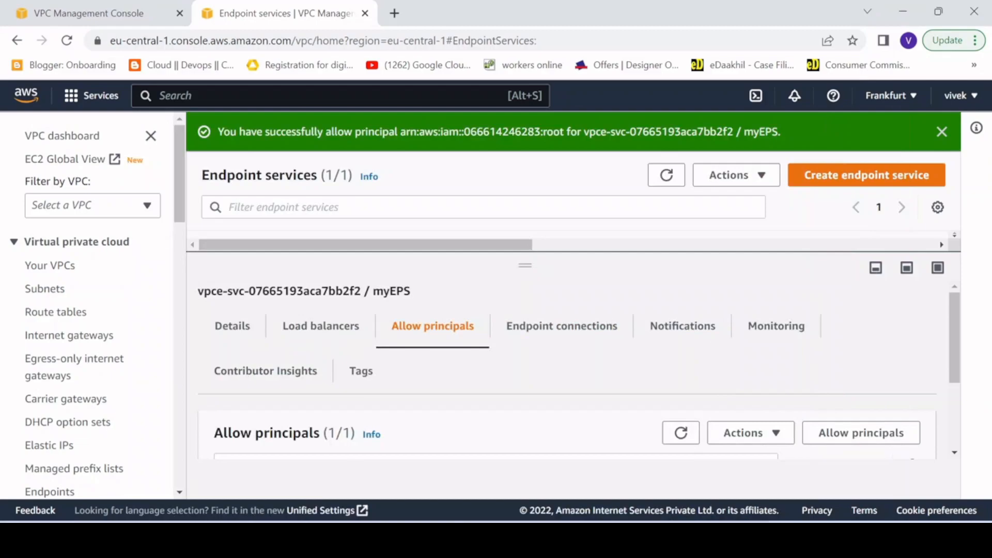
key(alt+Tab)
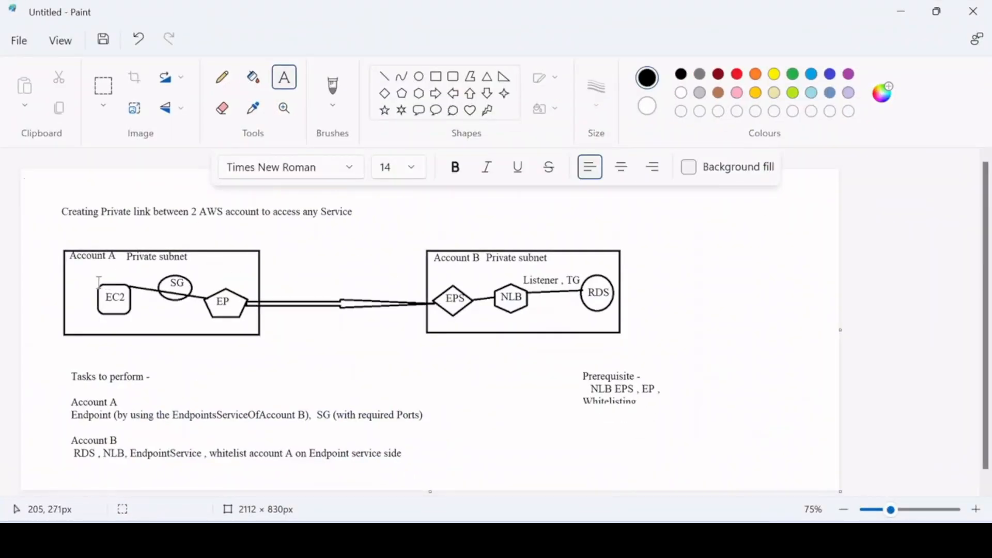
key(alt+Tab)
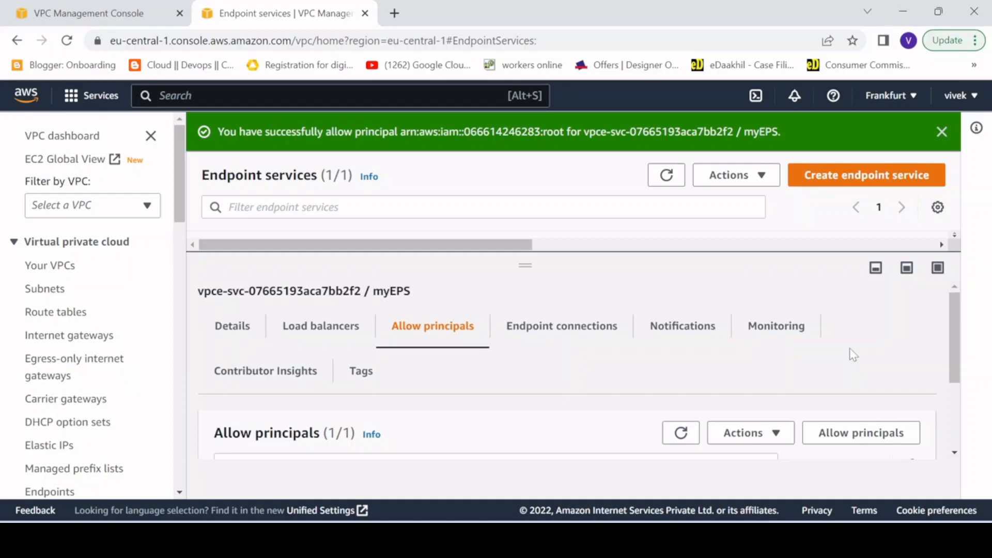
key(alt+Tab)
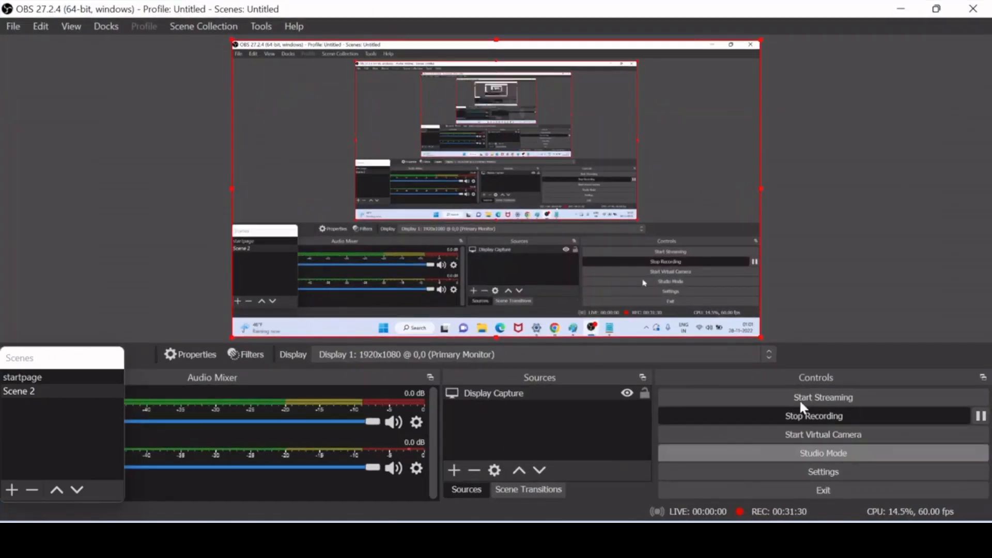
click(941, 414)
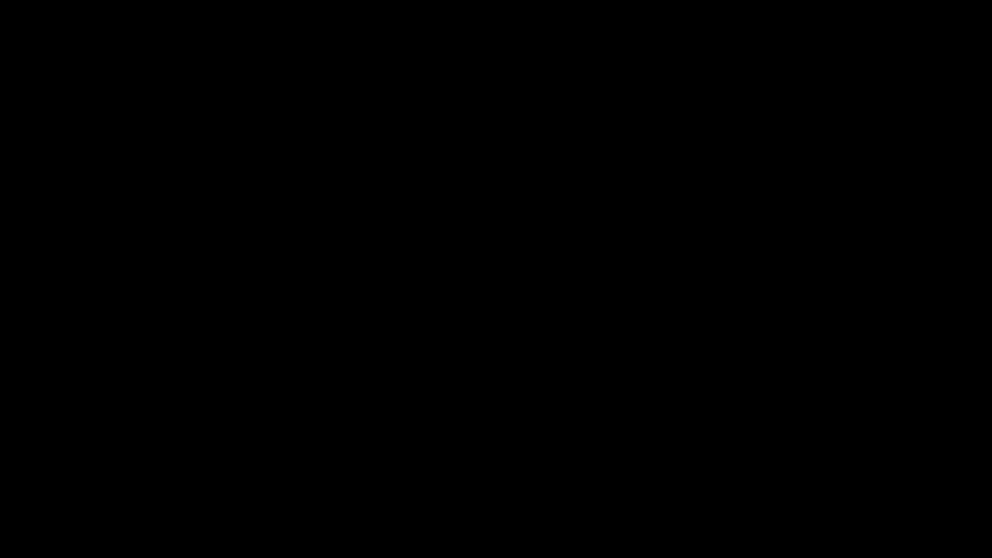